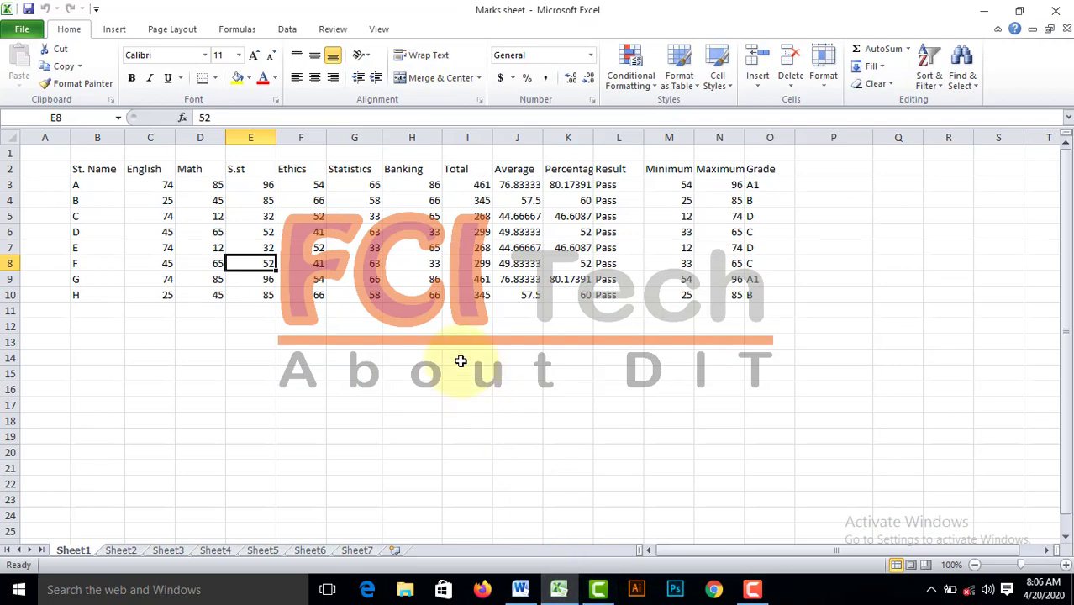
Widen column K so the full Percentage heading fits.
{"action": "left_click", "coordinate": [462, 359]}
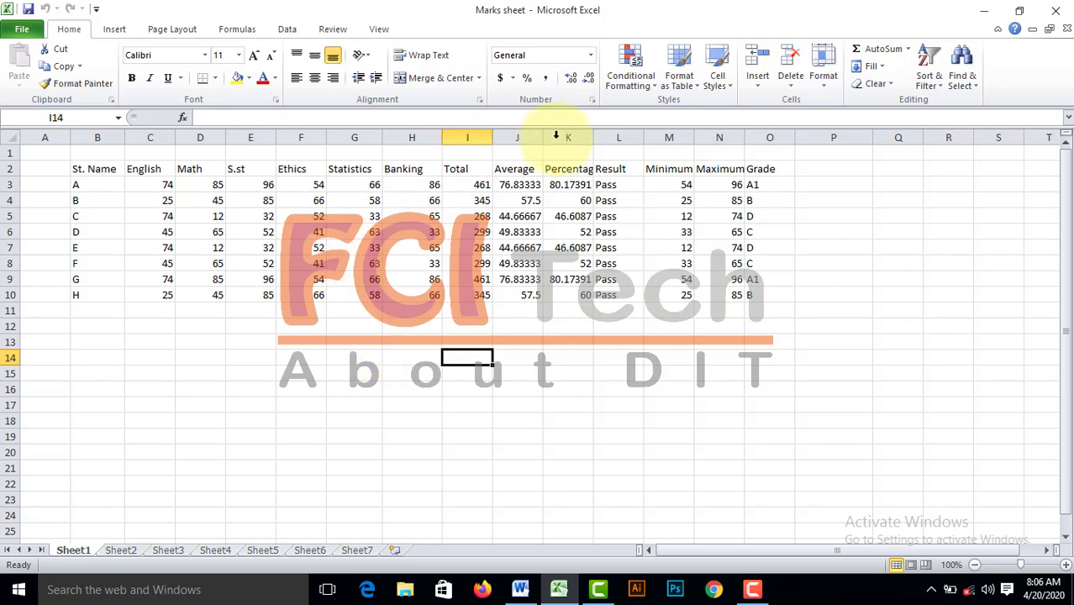
{"action": "left_click_drag", "start_coordinate": [593, 137], "coordinate": [615, 143]}
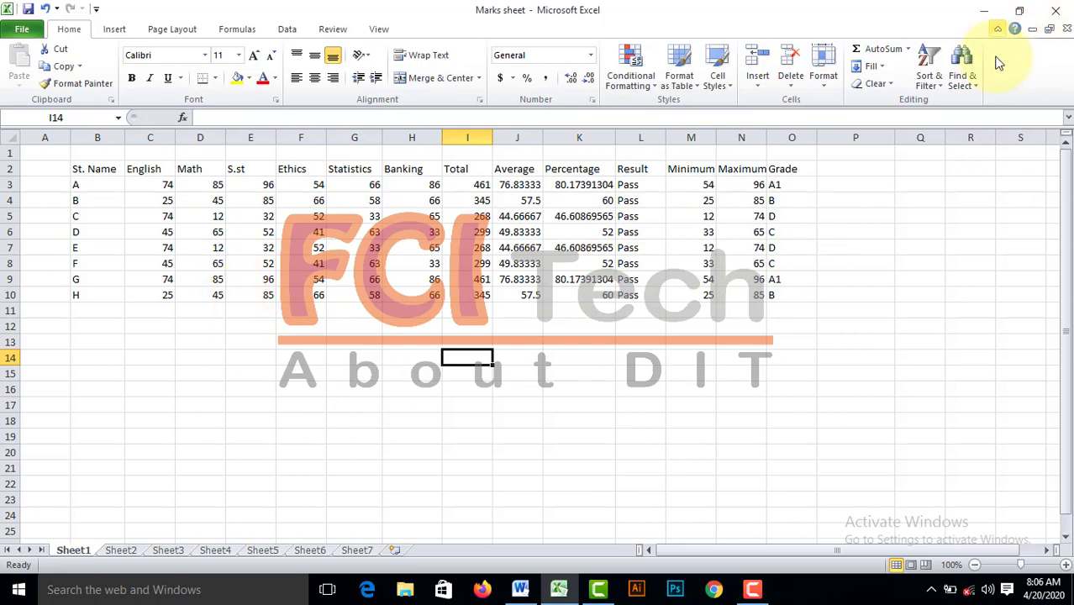
Search Sheet1 for 74, stepping through the matches, and search for H before closing Find and Replace.
{"action": "left_click", "coordinate": [971, 81]}
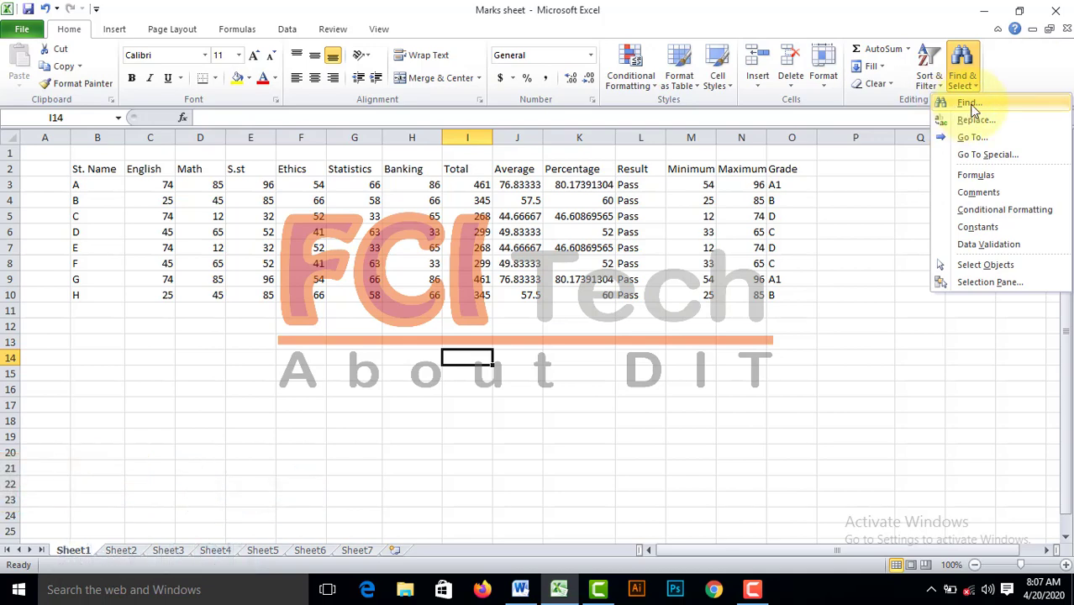
{"action": "left_click", "coordinate": [972, 110]}
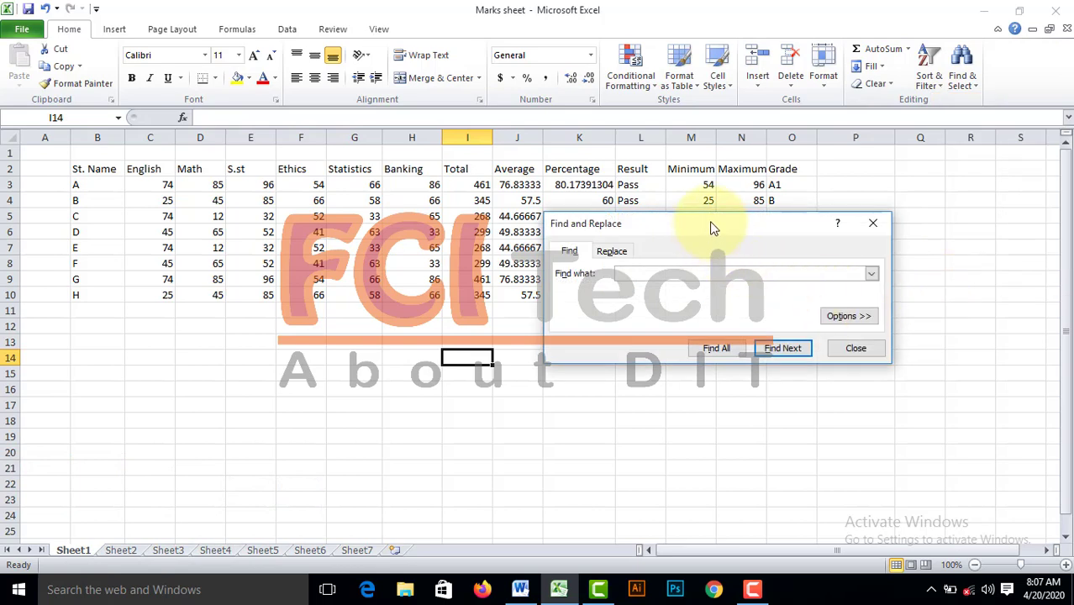
{"action": "left_click_drag", "start_coordinate": [710, 228], "coordinate": [715, 319]}
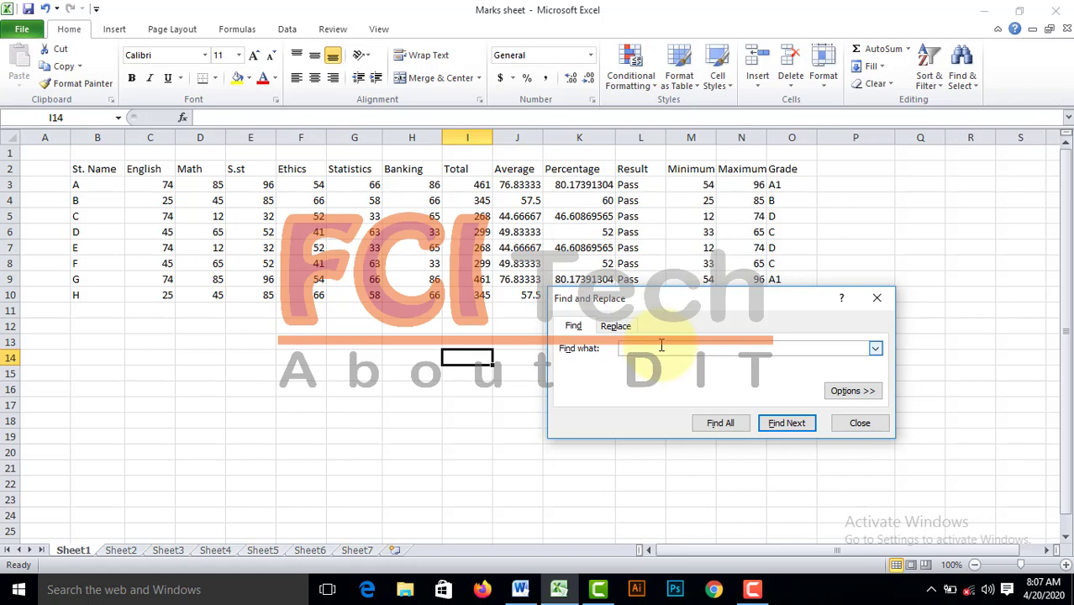
{"action": "type", "text": "74"}
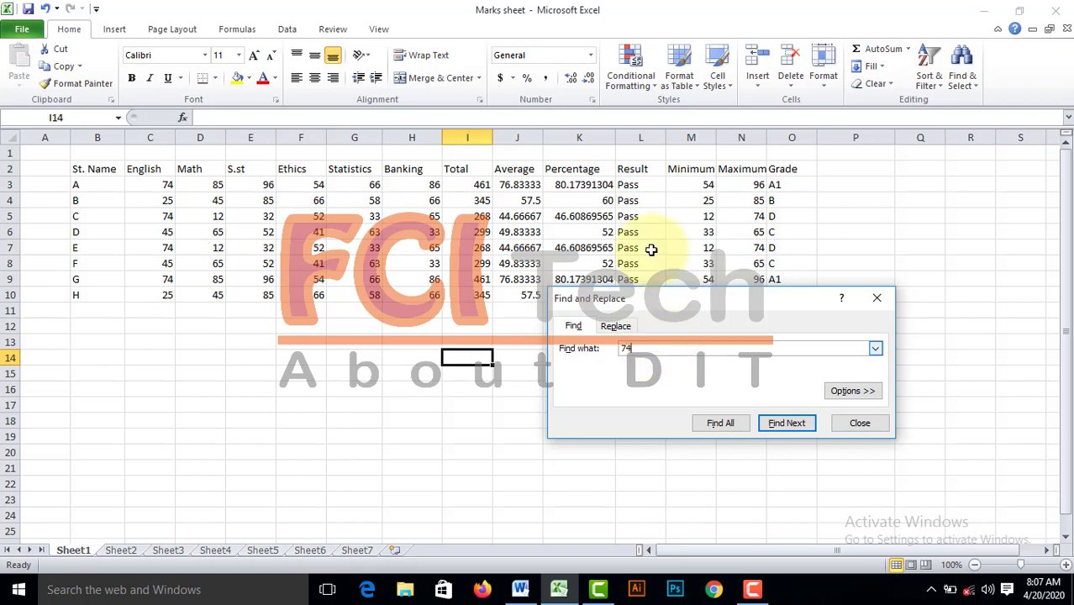
{"action": "left_click", "coordinate": [793, 426]}
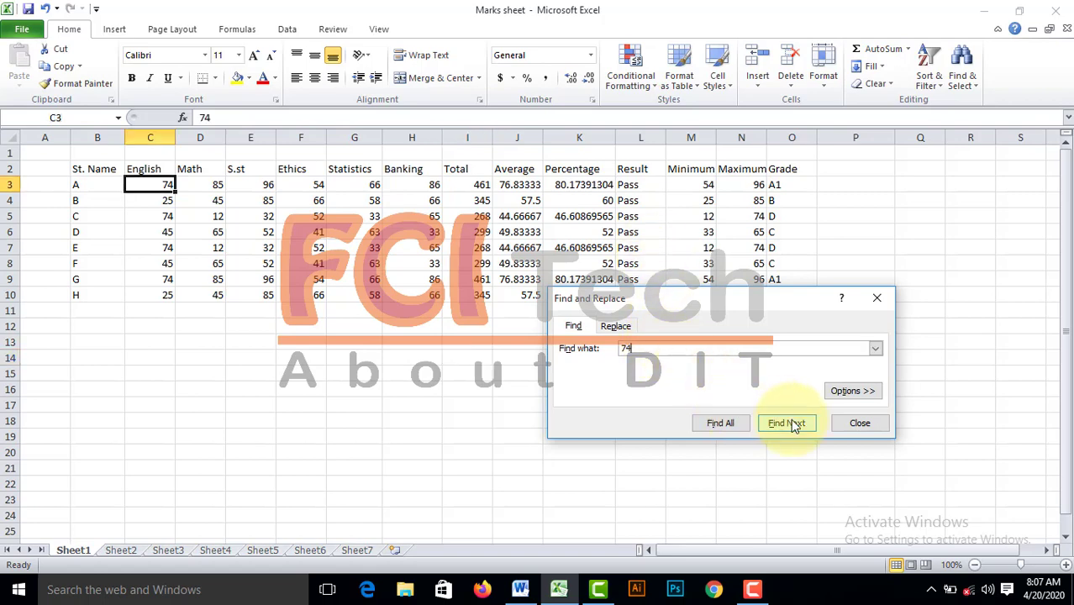
{"action": "left_click", "coordinate": [793, 426]}
{"action": "left_click", "coordinate": [794, 426]}
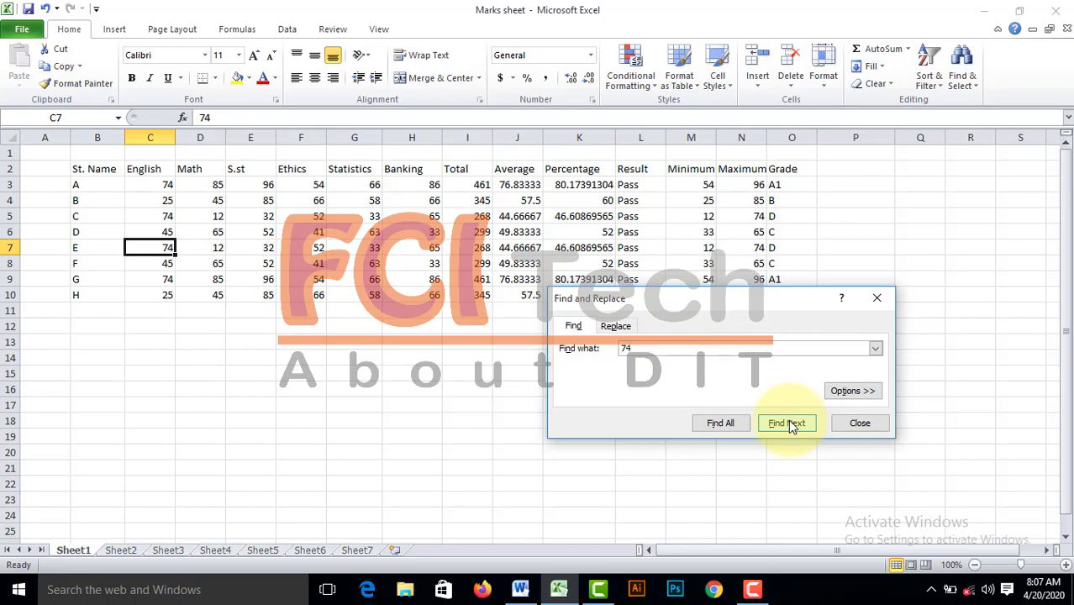
{"action": "left_click", "coordinate": [791, 427]}
{"action": "left_click", "coordinate": [791, 427]}
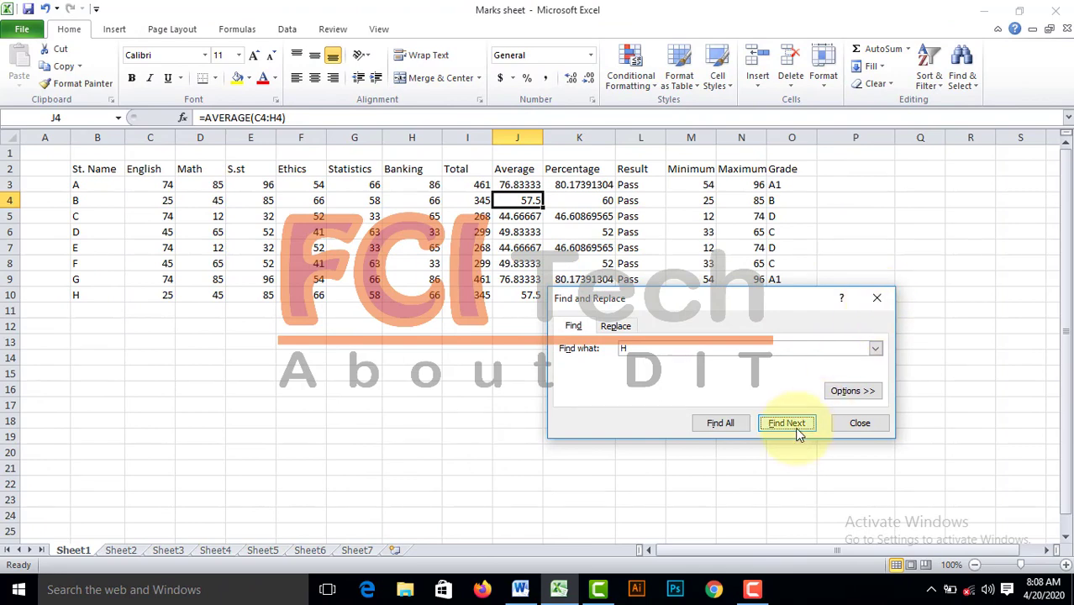
{"action": "left_click", "coordinate": [857, 423]}
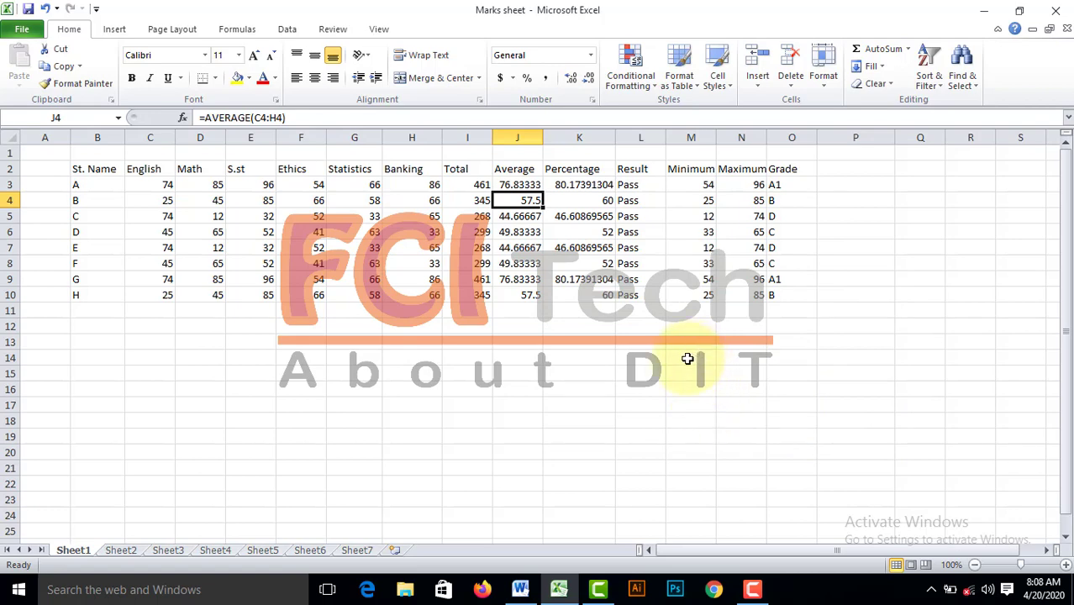
Use Replace to change 74 to 54 individually in the English marks of students E and G.
{"action": "left_click", "coordinate": [973, 76]}
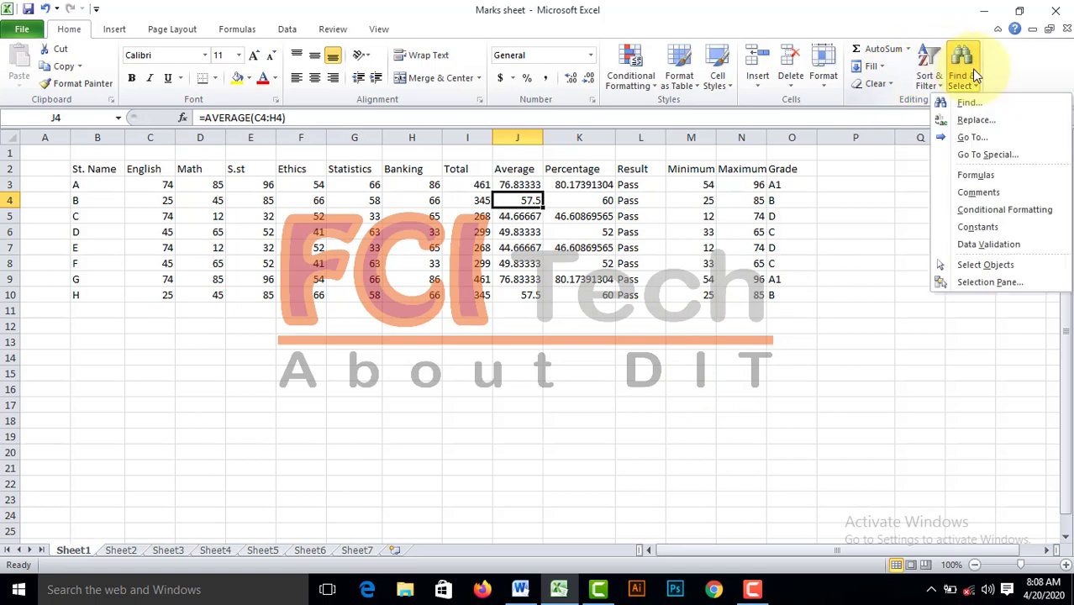
{"action": "left_click", "coordinate": [976, 122]}
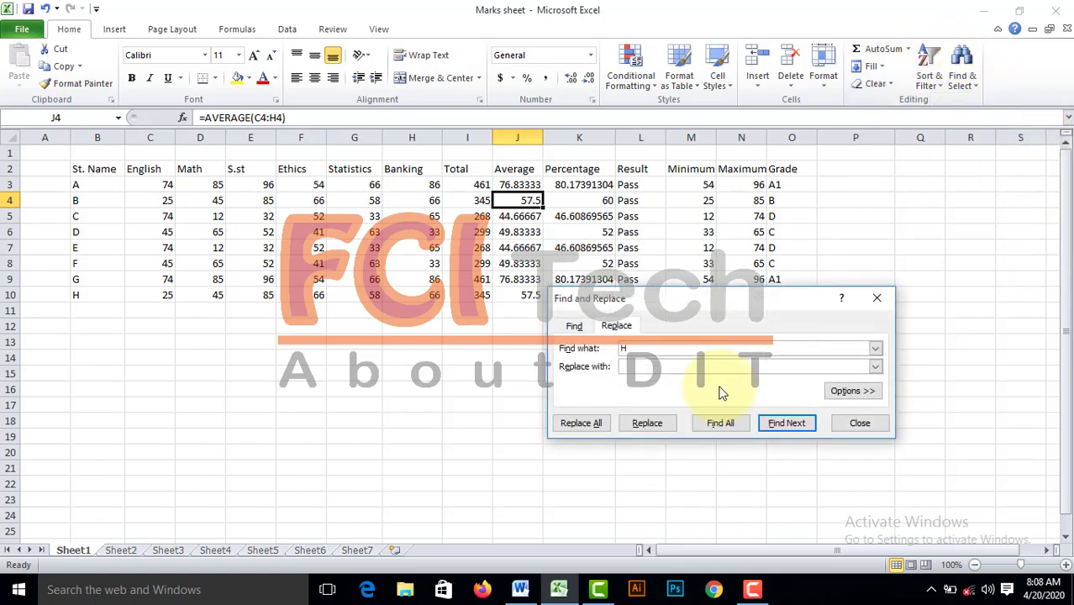
{"action": "left_click_drag", "start_coordinate": [710, 300], "coordinate": [789, 269]}
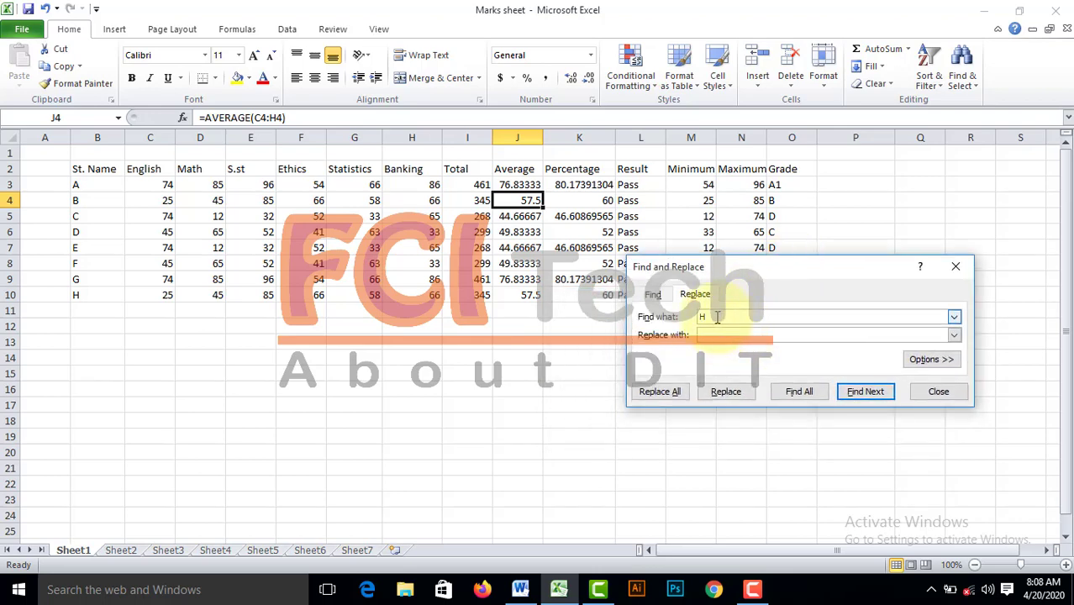
{"action": "left_click_drag", "start_coordinate": [716, 316], "coordinate": [673, 319]}
{"action": "type", "text": "74"}
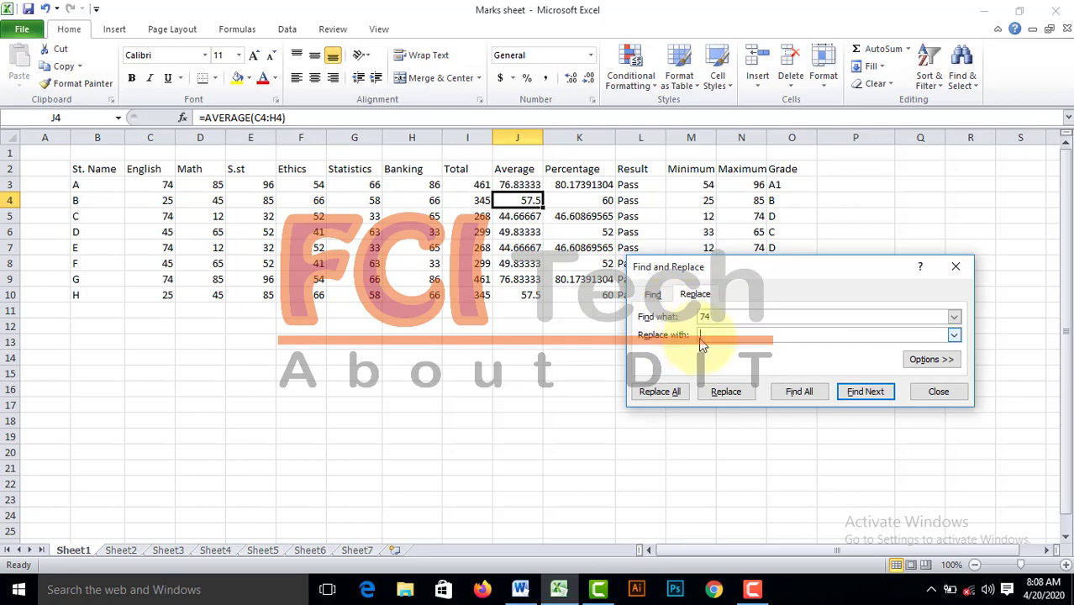
{"action": "type", "text": "54"}
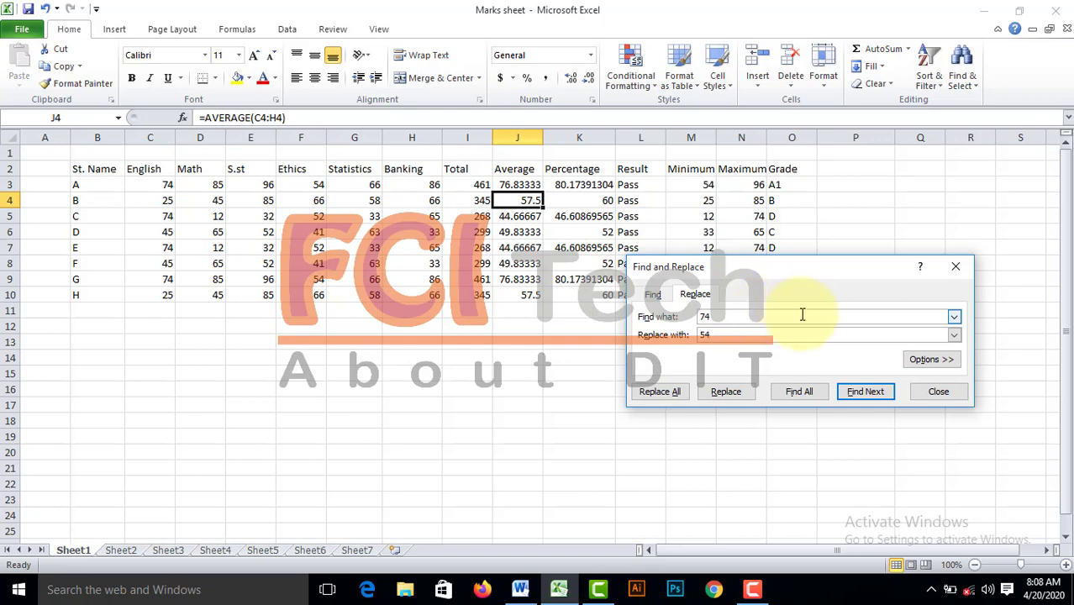
{"action": "left_click", "coordinate": [858, 393]}
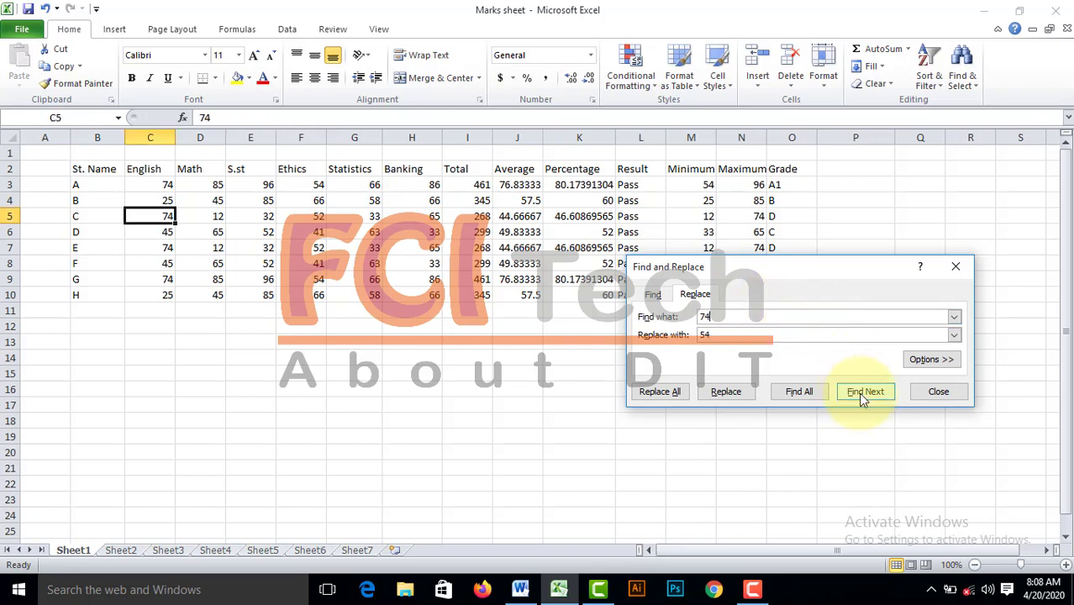
{"action": "left_click", "coordinate": [858, 392]}
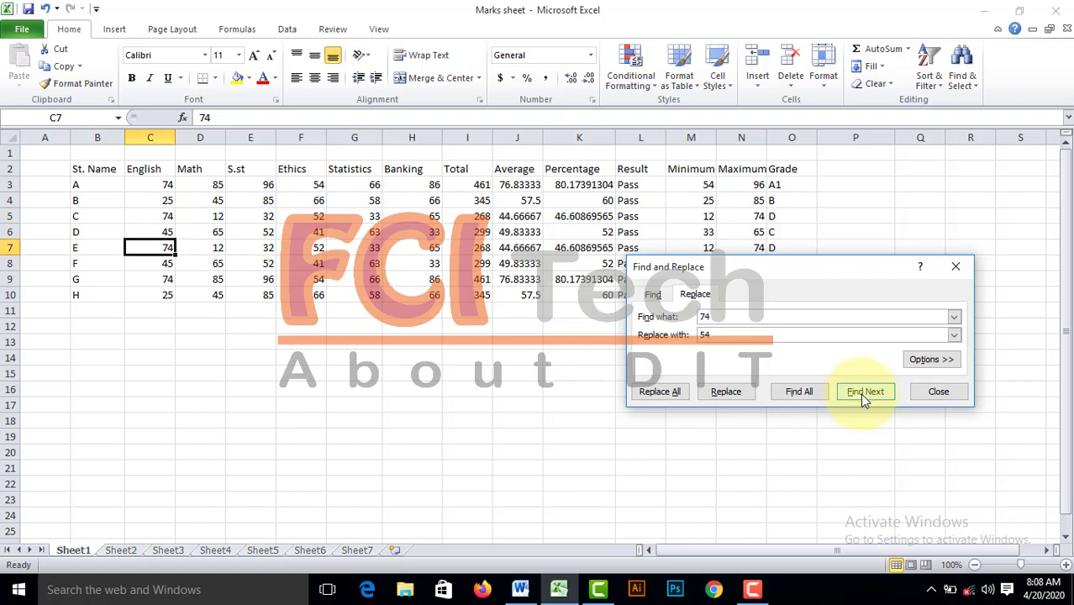
{"action": "left_click", "coordinate": [736, 394]}
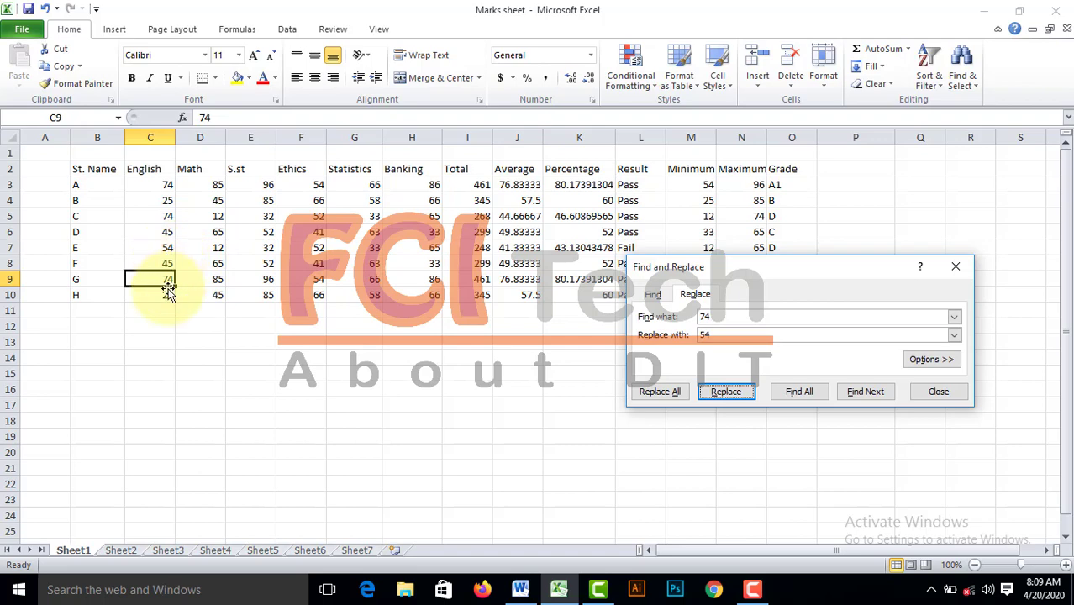
{"action": "left_click", "coordinate": [728, 392]}
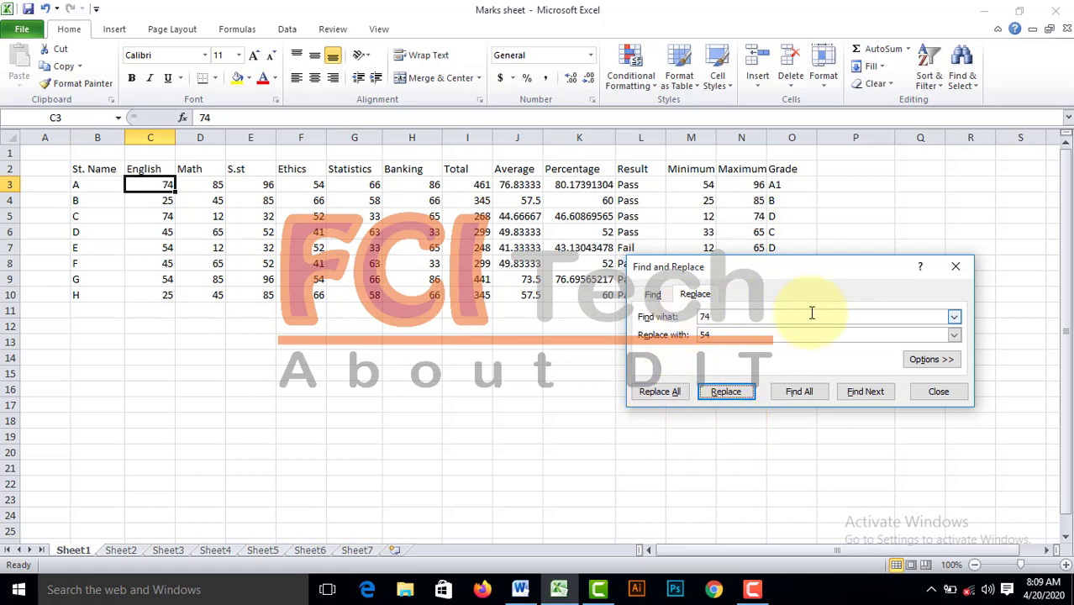
Replace all remaining occurrences of 74 with 54 at once and close Find and Replace.
{"action": "left_click", "coordinate": [670, 399]}
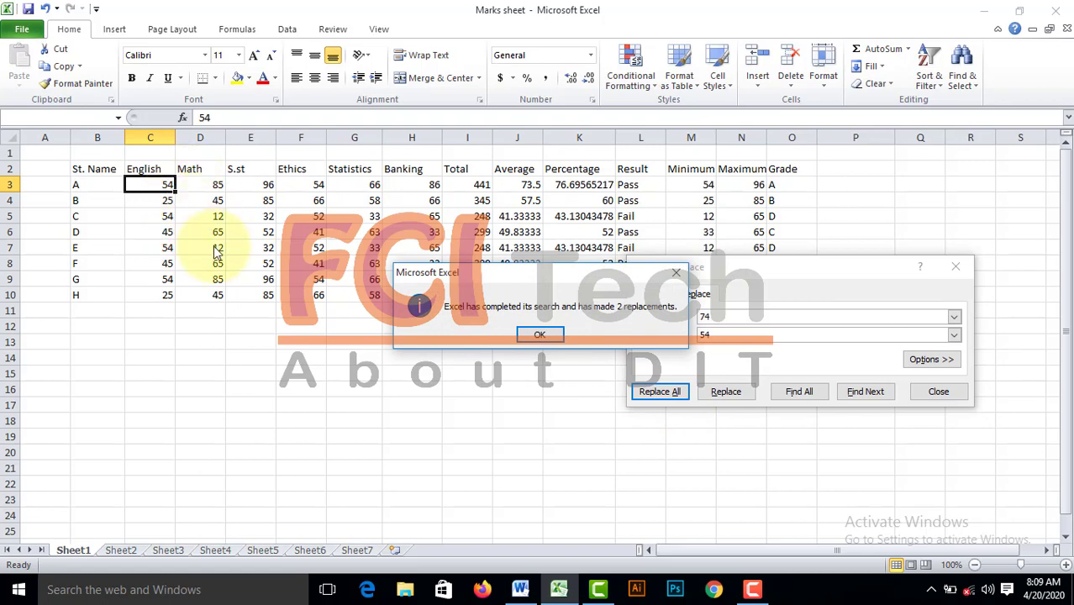
{"action": "left_click_drag", "start_coordinate": [521, 280], "coordinate": [476, 229]}
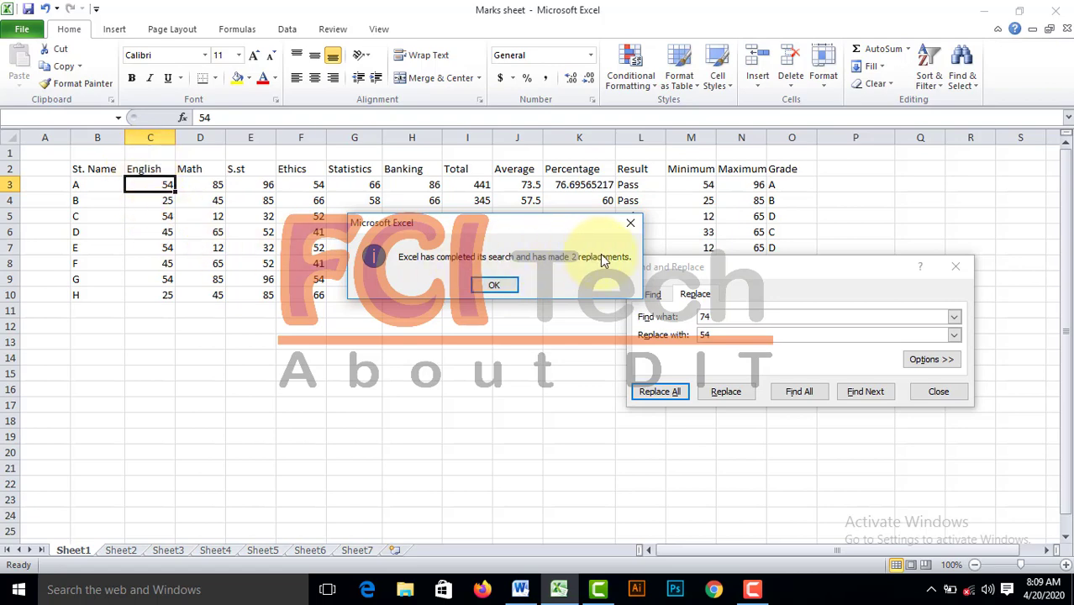
{"action": "left_click", "coordinate": [493, 286]}
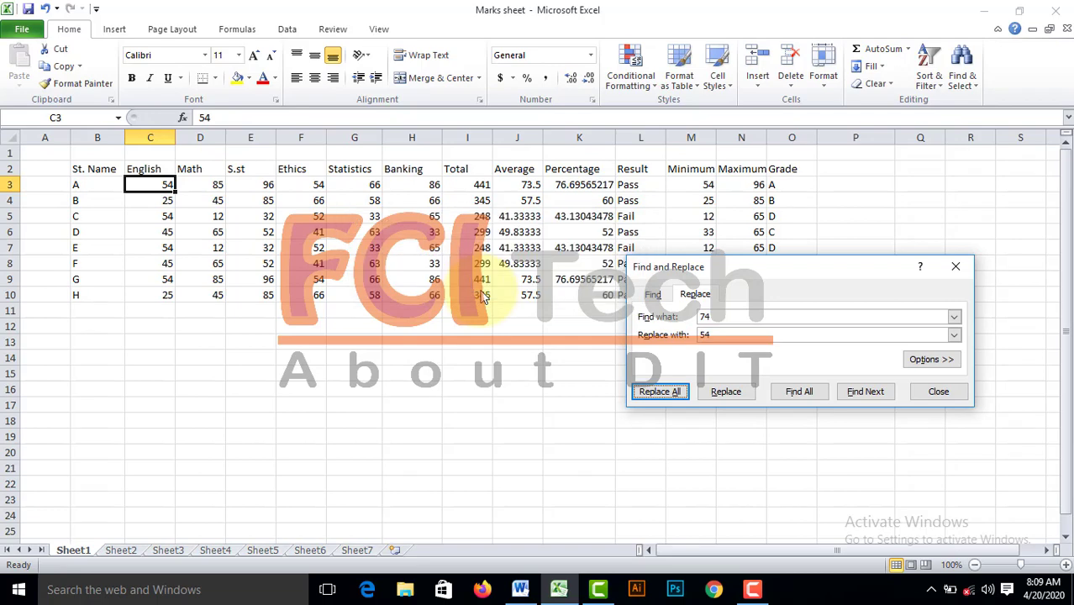
{"action": "left_click", "coordinate": [938, 393]}
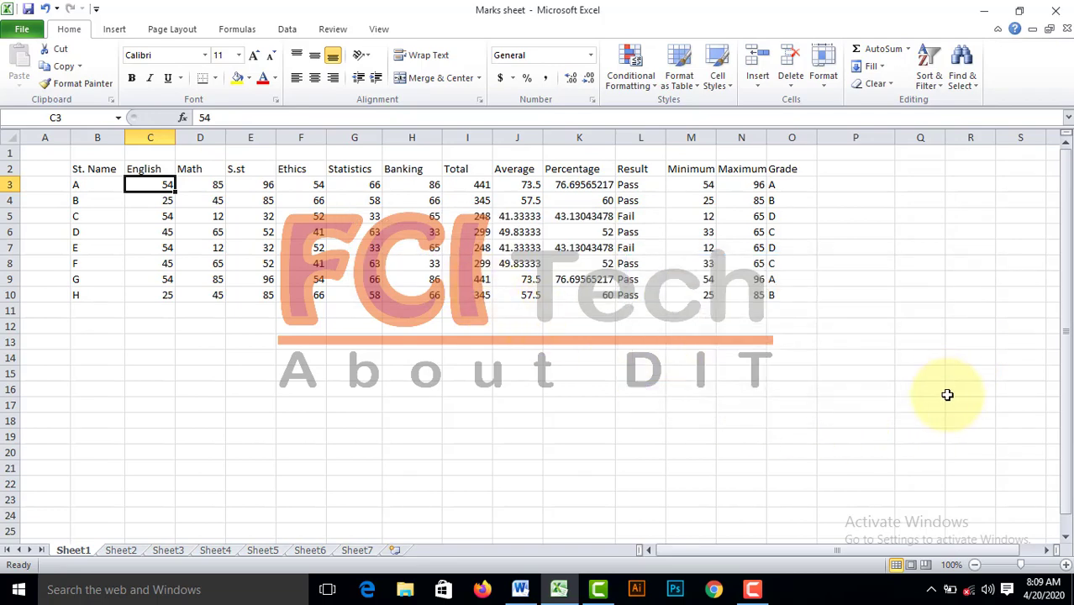
Use Go To to jump to Table1, and return to cell C8 on Sheet1.
{"action": "left_click", "coordinate": [962, 80]}
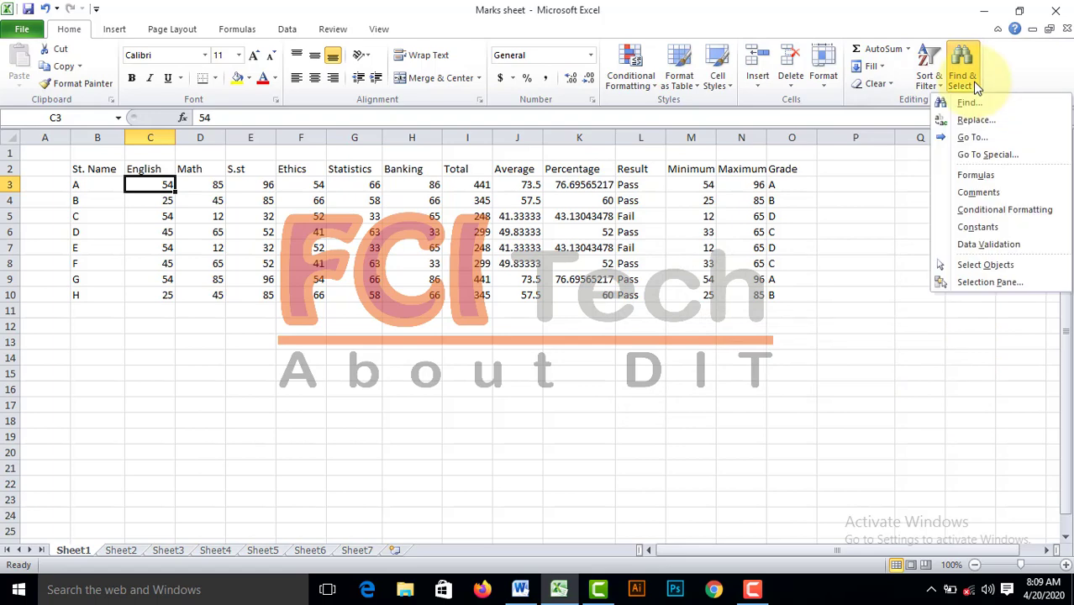
{"action": "left_click", "coordinate": [984, 137]}
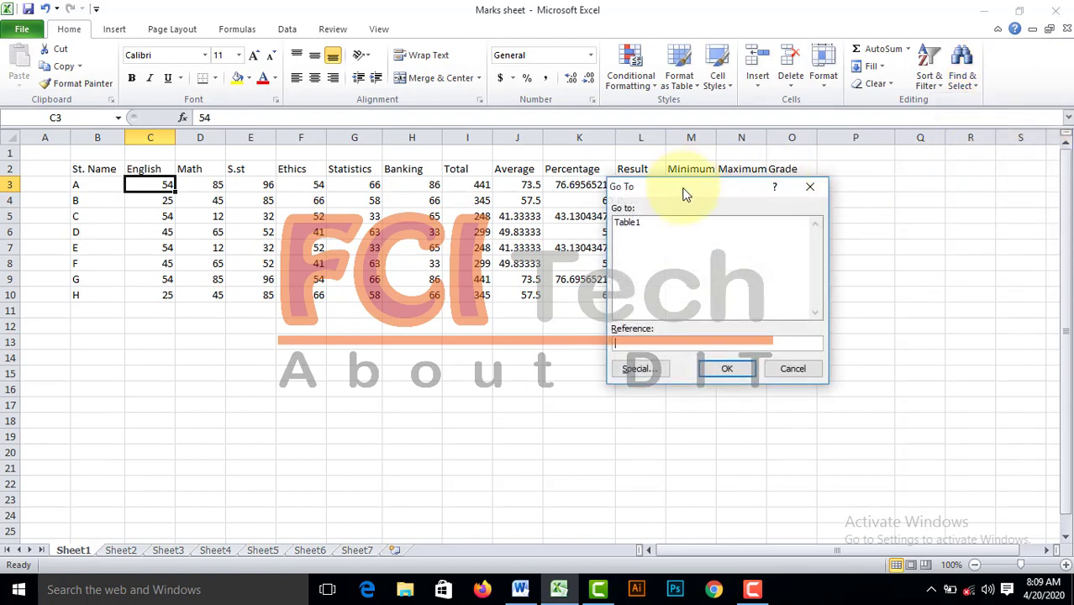
{"action": "left_click_drag", "start_coordinate": [685, 194], "coordinate": [803, 190]}
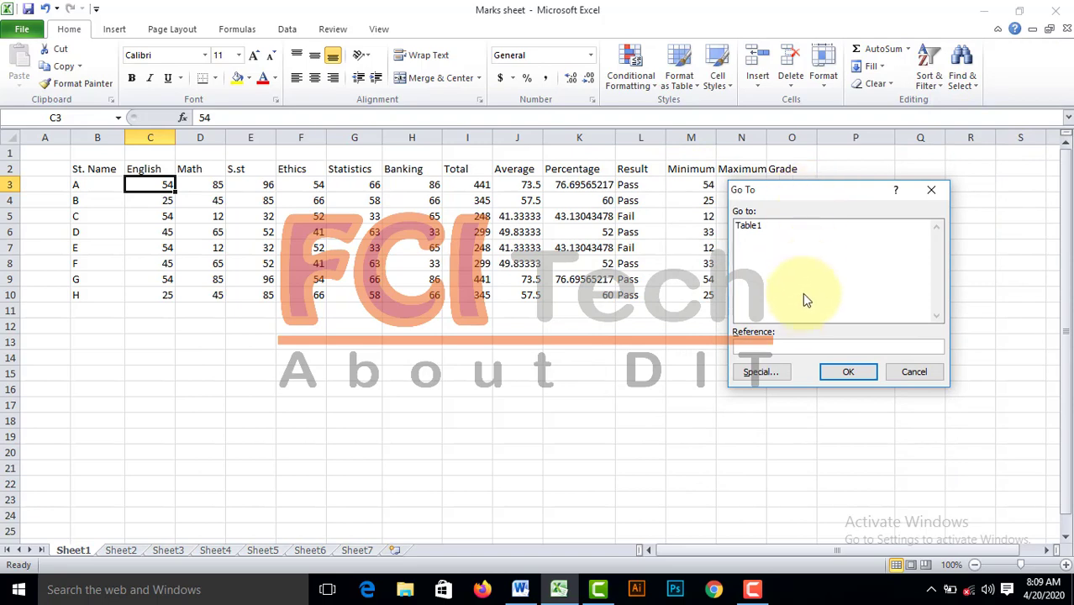
{"action": "left_click", "coordinate": [751, 227]}
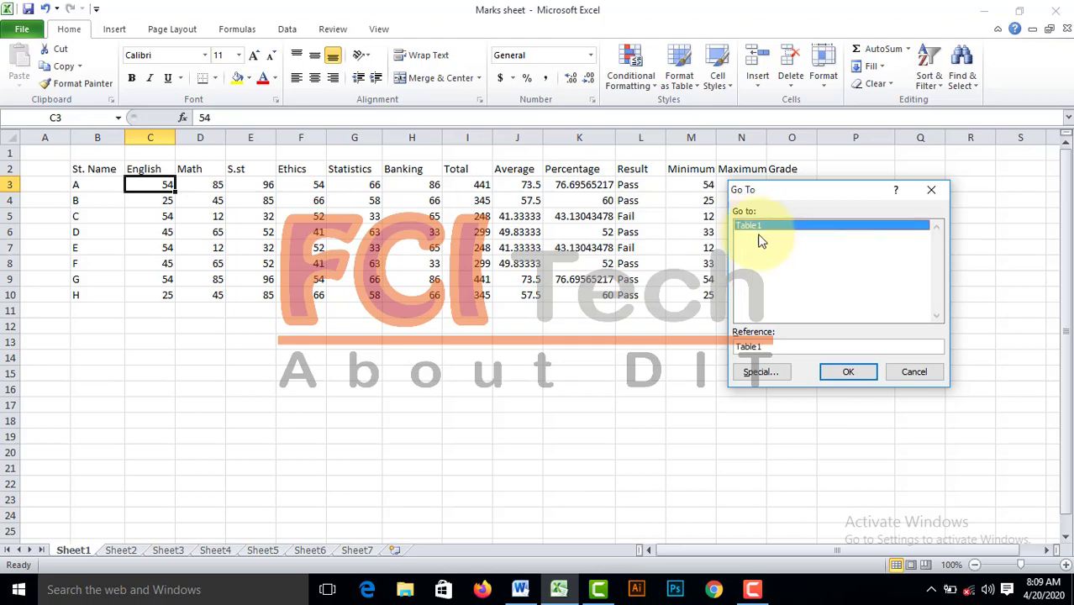
{"action": "left_click", "coordinate": [846, 372]}
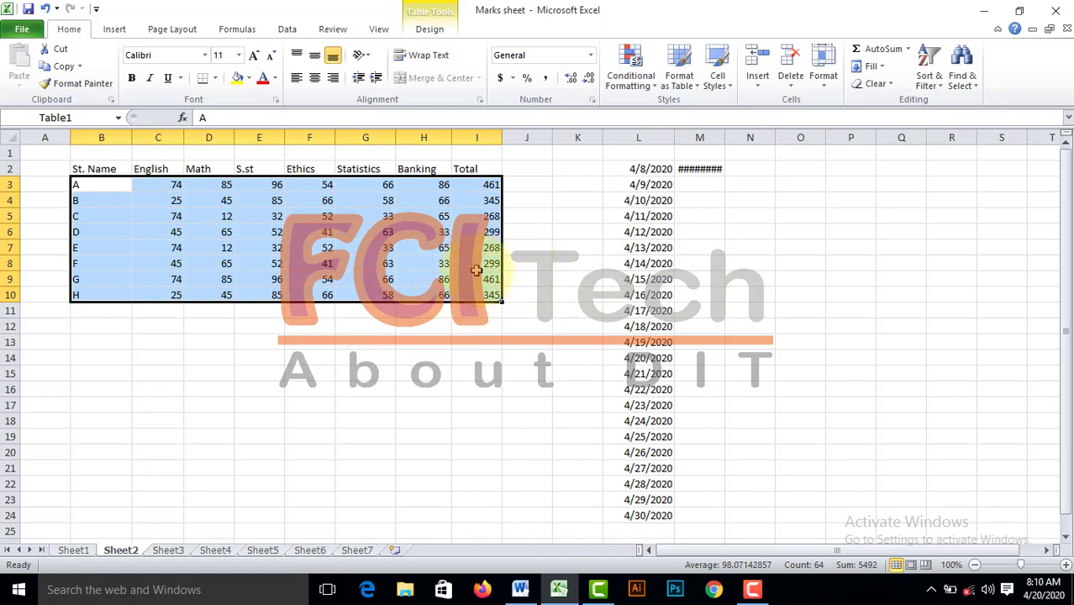
{"action": "left_click", "coordinate": [77, 551]}
{"action": "left_click", "coordinate": [147, 261]}
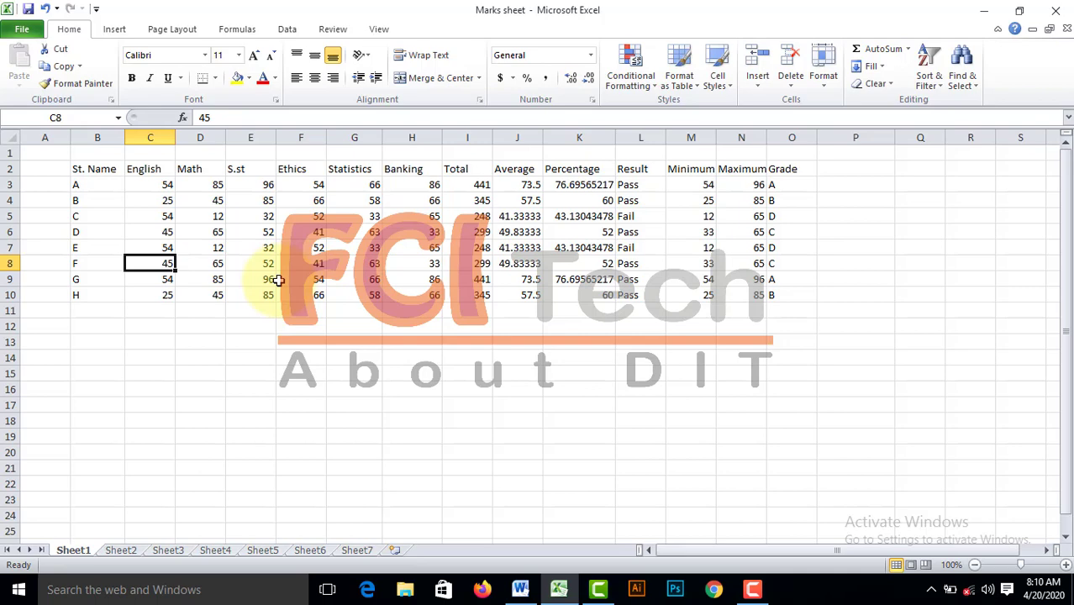
Review the selection options in Go To Special and close it without selecting anything.
{"action": "left_click", "coordinate": [962, 74]}
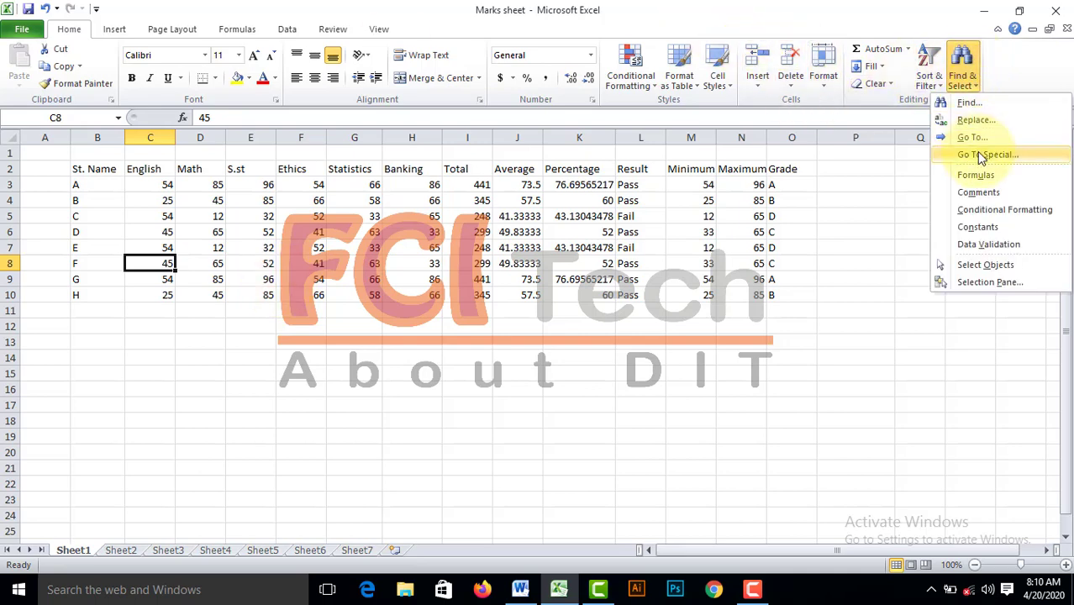
{"action": "left_click", "coordinate": [1015, 138]}
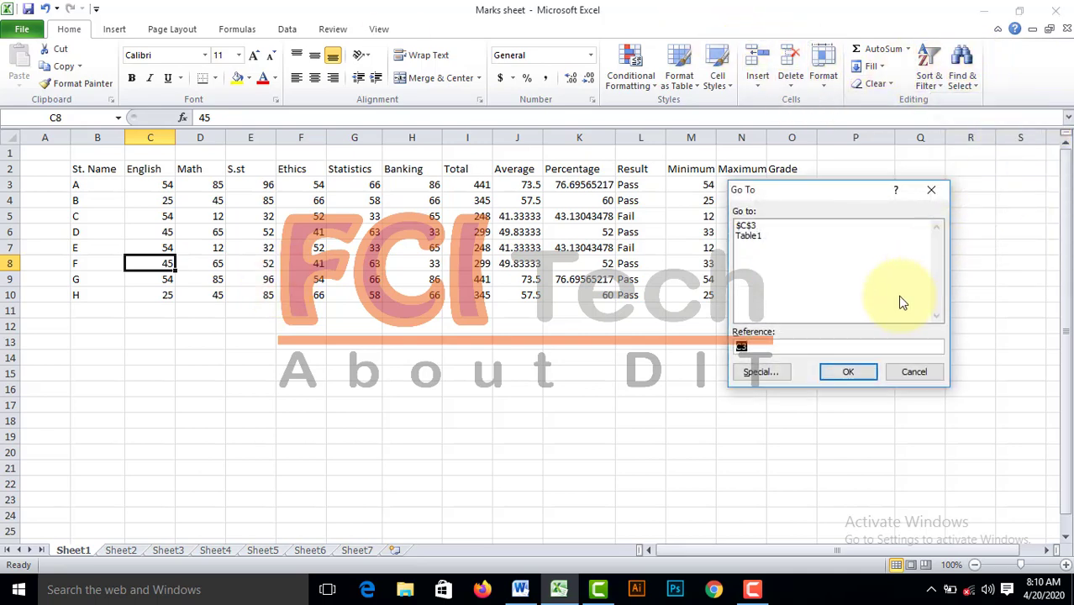
{"action": "left_click", "coordinate": [764, 372]}
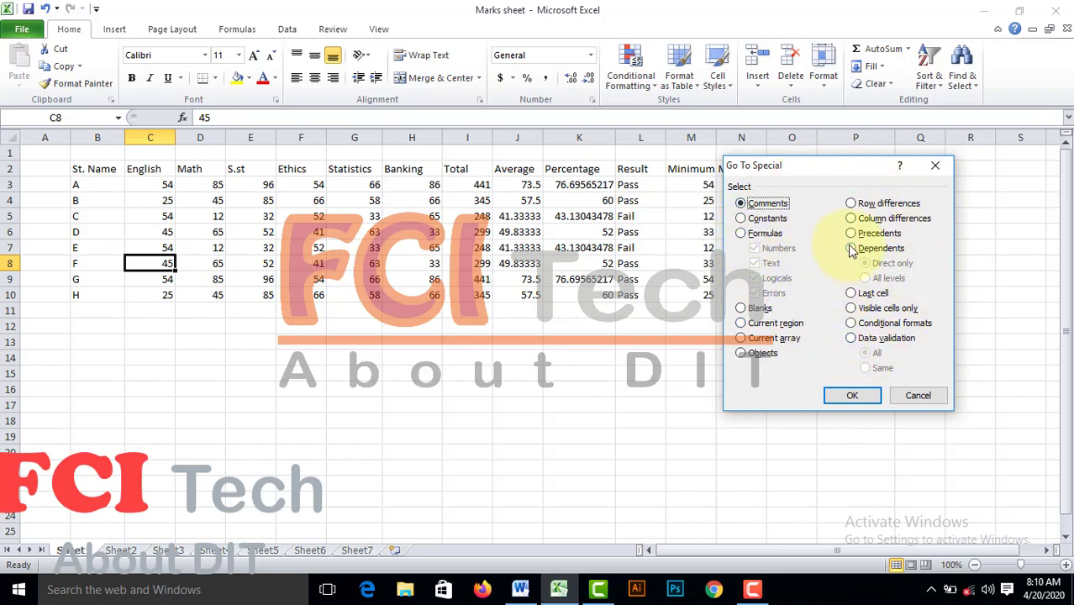
{"action": "left_click_drag", "start_coordinate": [837, 171], "coordinate": [926, 168]}
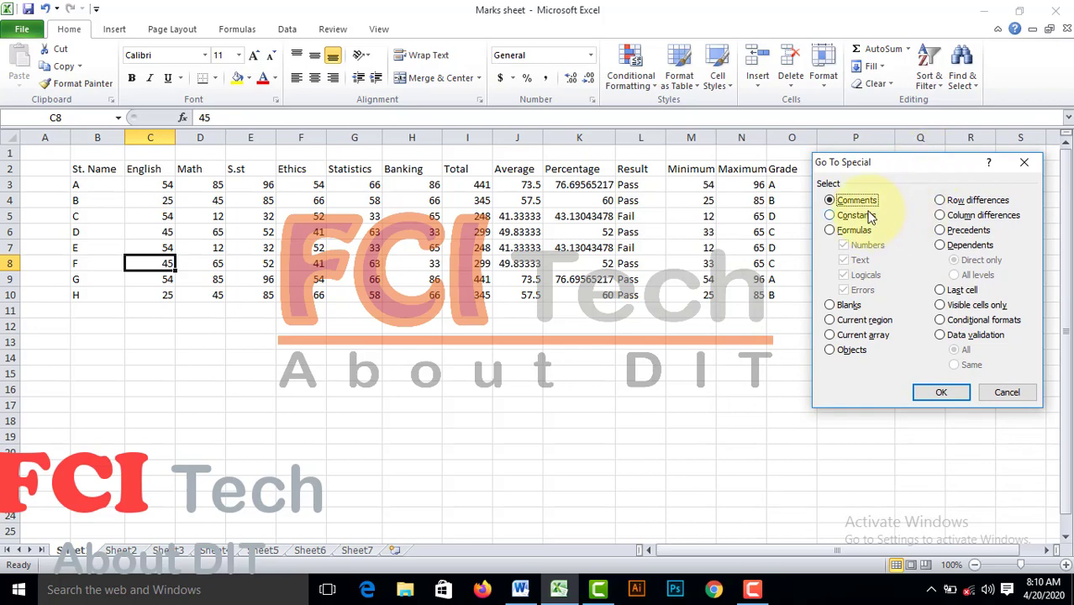
{"action": "left_click", "coordinate": [1025, 162]}
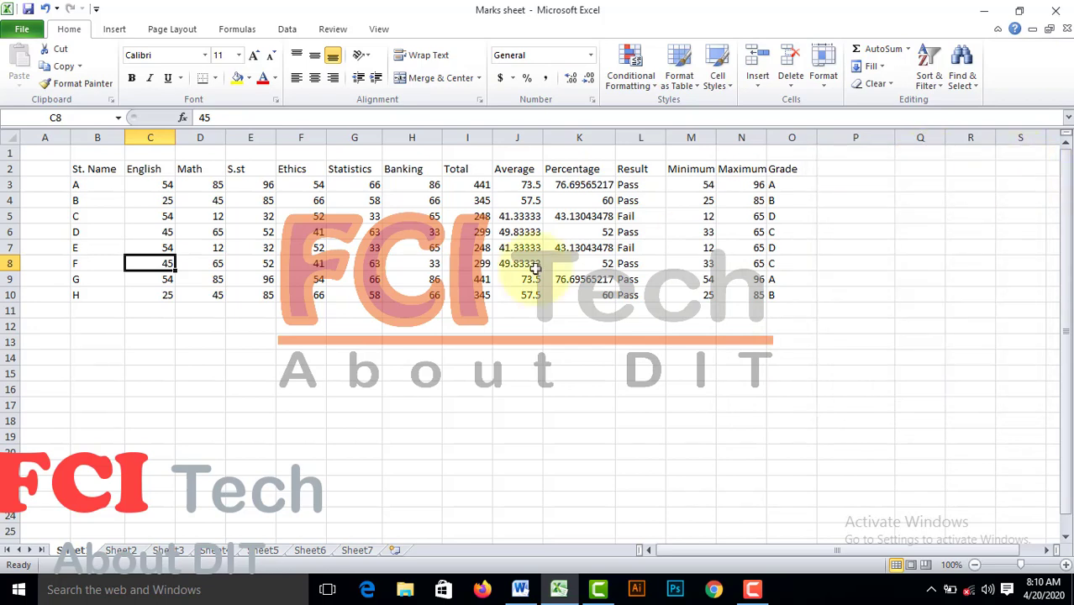
Add comments without any extra text to the student name cells A (B3) and F (B8).
{"action": "left_click", "coordinate": [78, 187]}
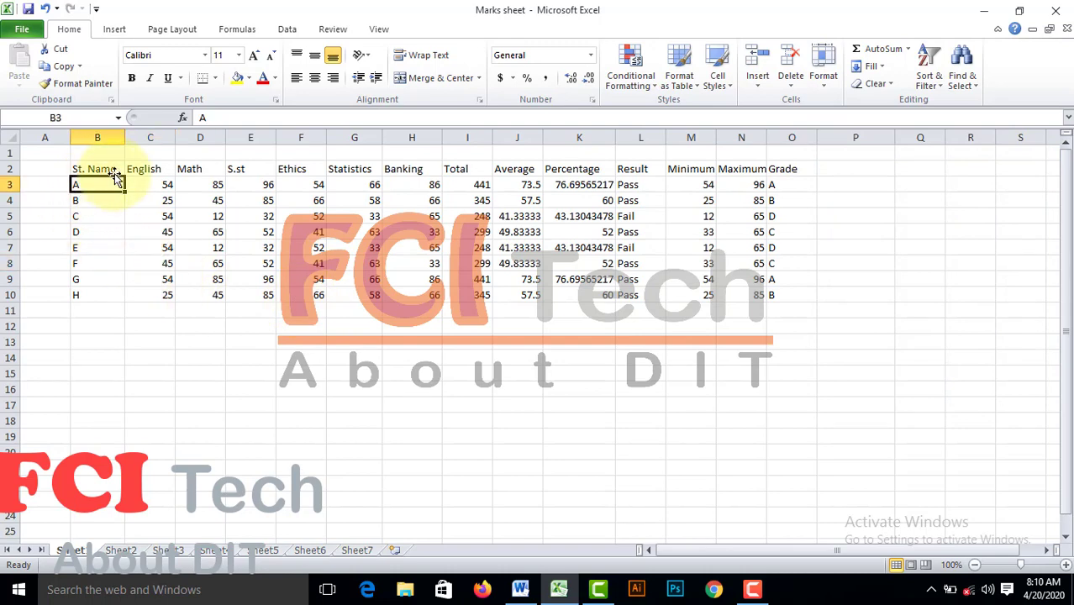
{"action": "left_click", "coordinate": [339, 30]}
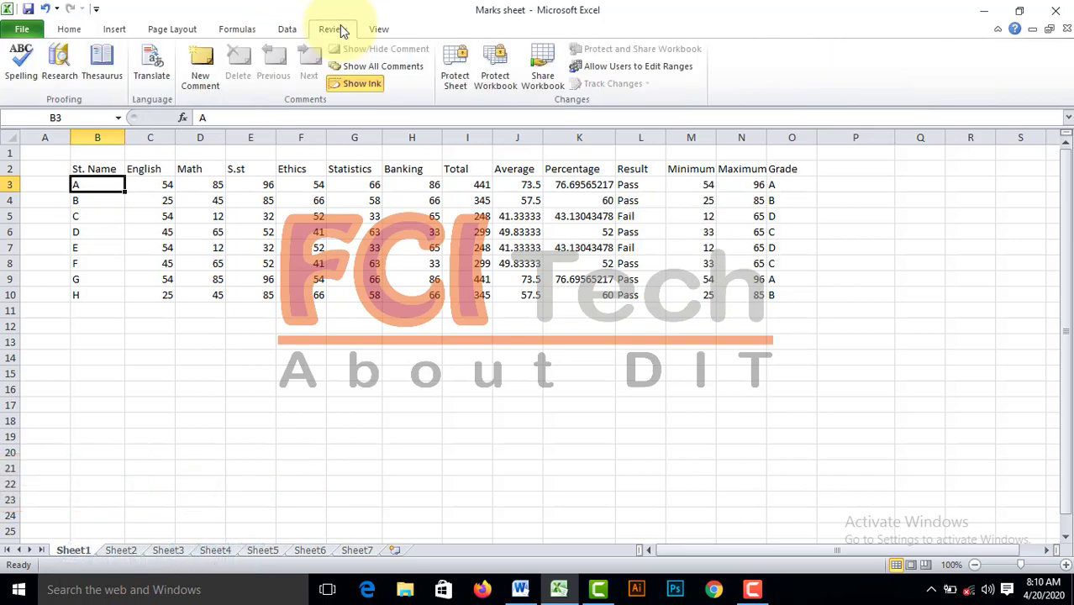
{"action": "left_click", "coordinate": [201, 80]}
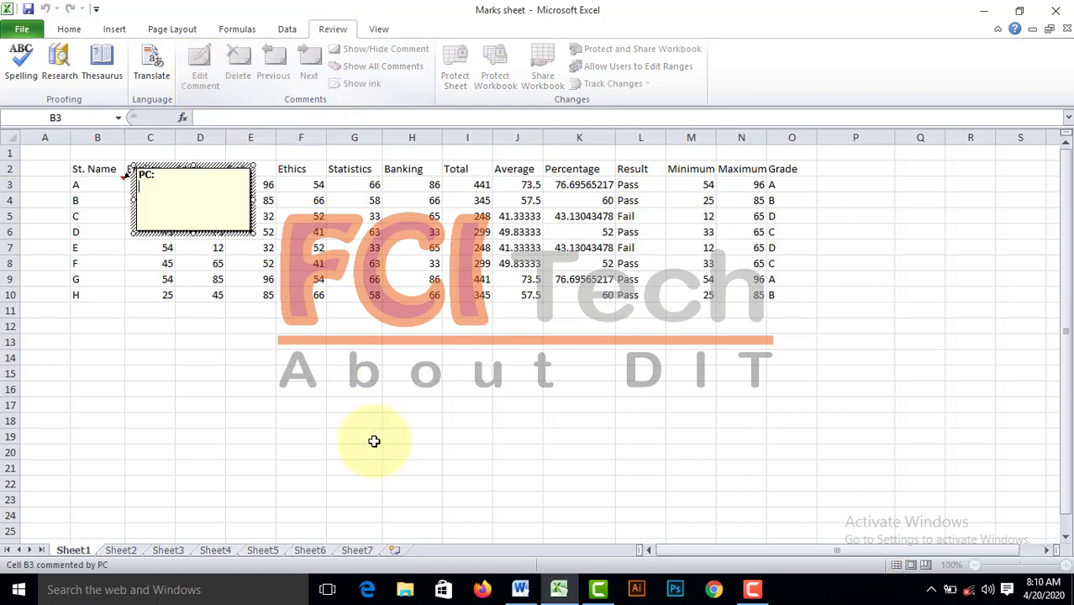
{"action": "left_click", "coordinate": [103, 266]}
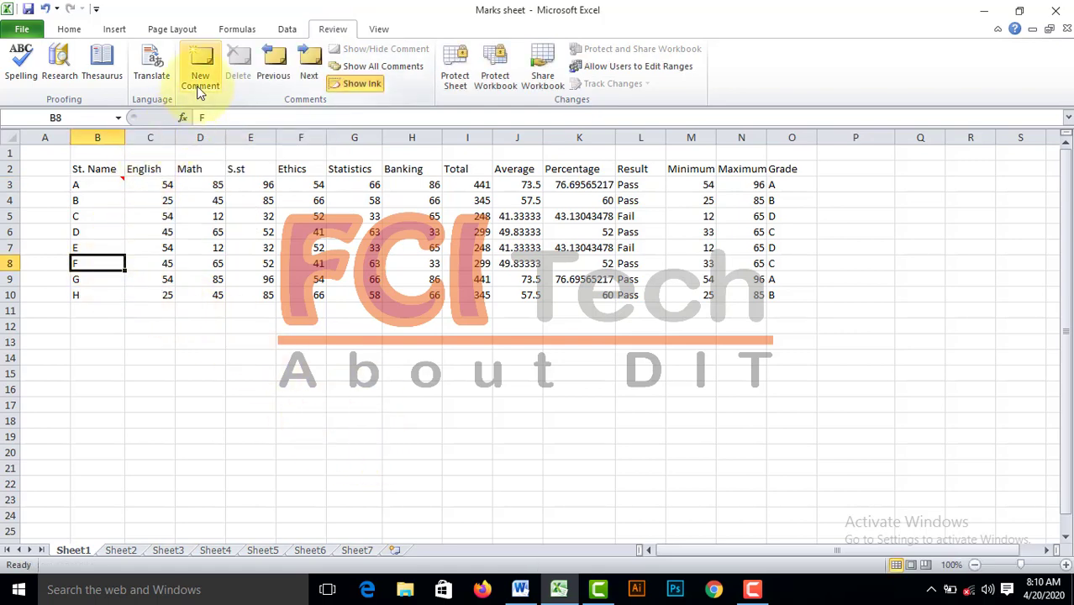
{"action": "left_click", "coordinate": [198, 80]}
{"action": "left_click", "coordinate": [378, 284]}
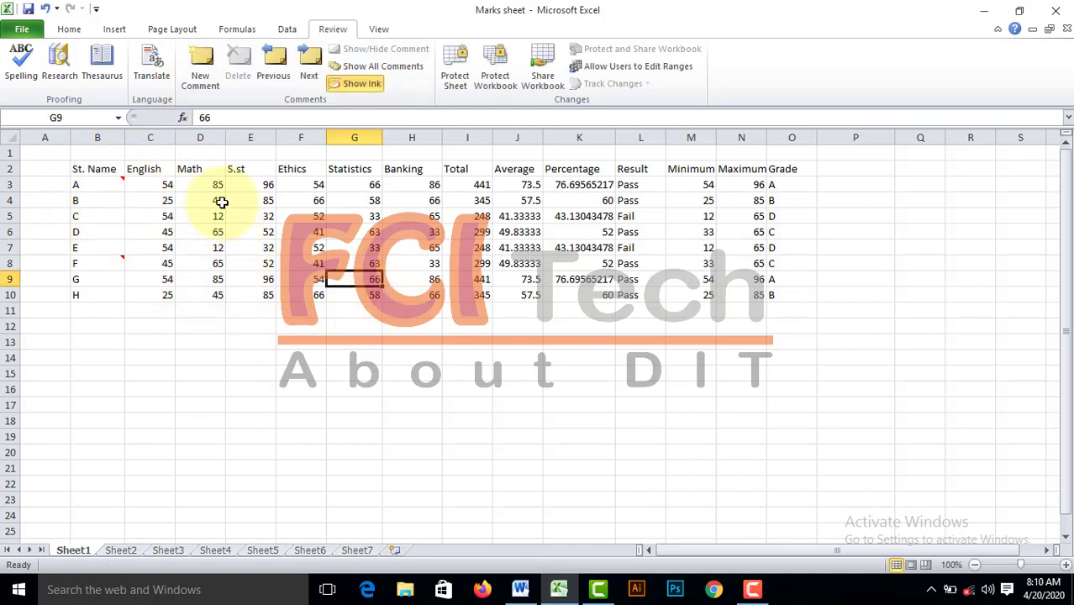
Use Go To Special to select all cells with comments, and view the comments on the selected name cells.
{"action": "left_click", "coordinate": [69, 32]}
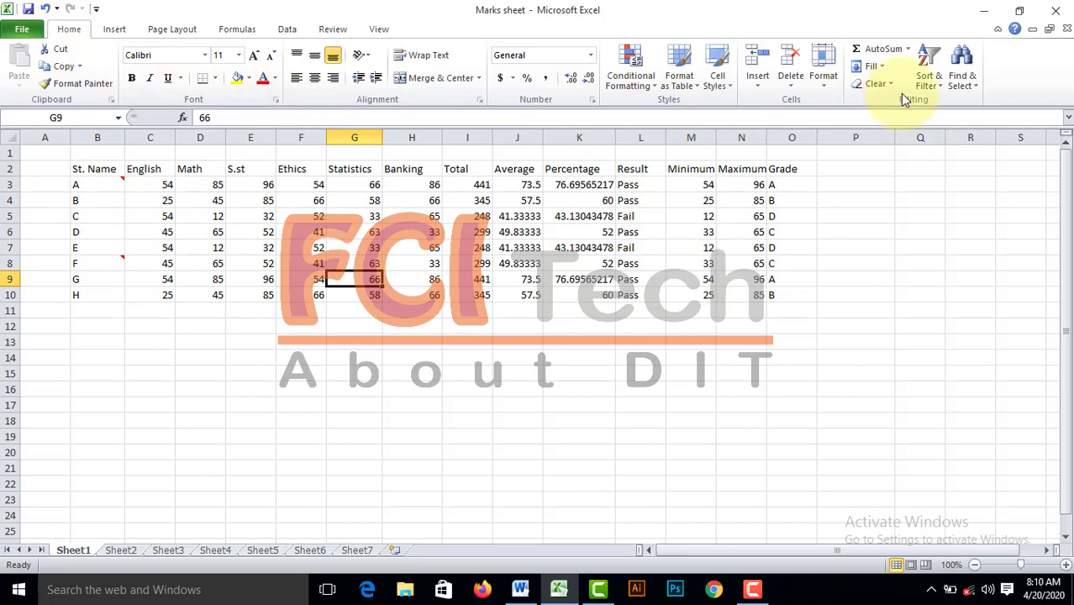
{"action": "left_click", "coordinate": [962, 77]}
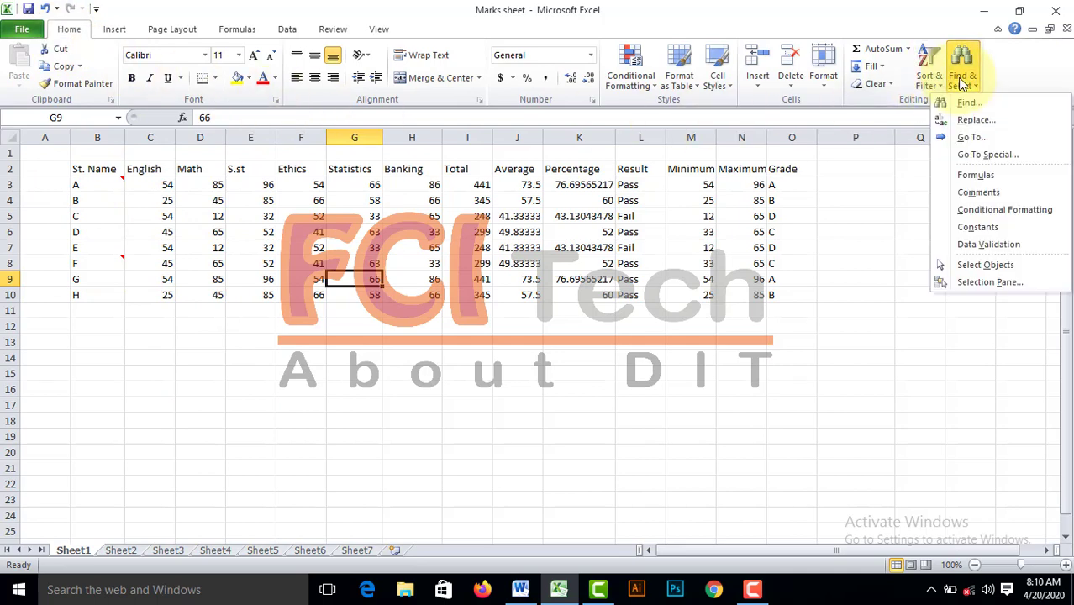
{"action": "left_click", "coordinate": [972, 136]}
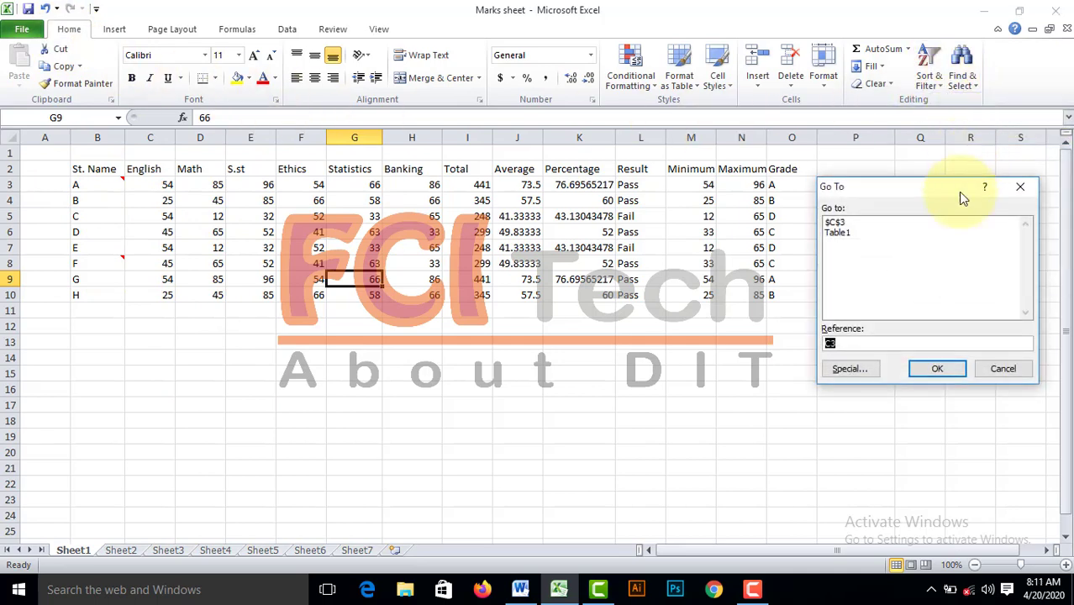
{"action": "left_click", "coordinate": [875, 370]}
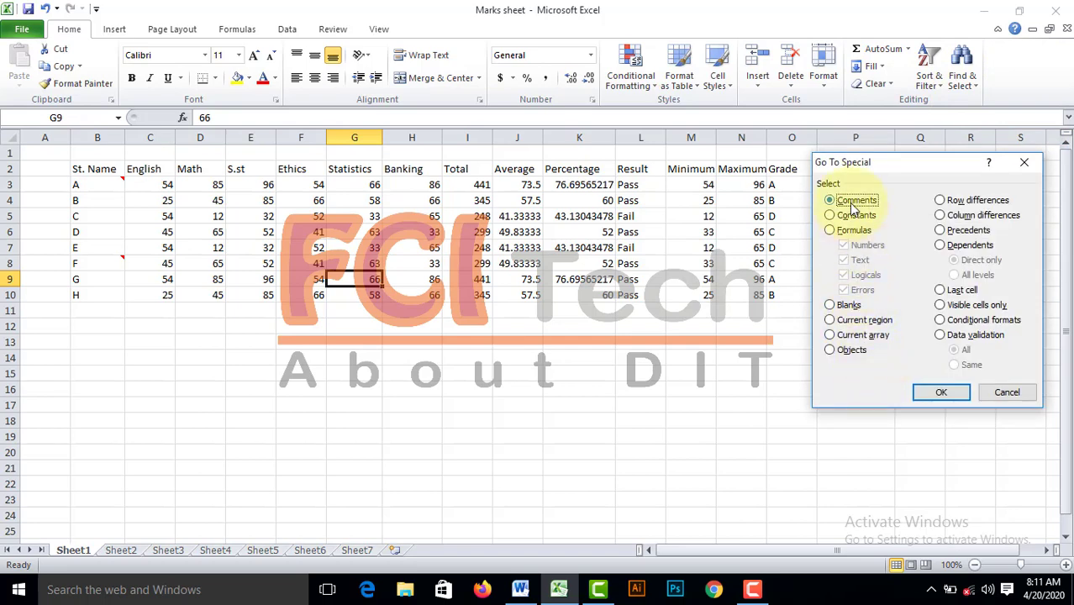
{"action": "left_click", "coordinate": [941, 393]}
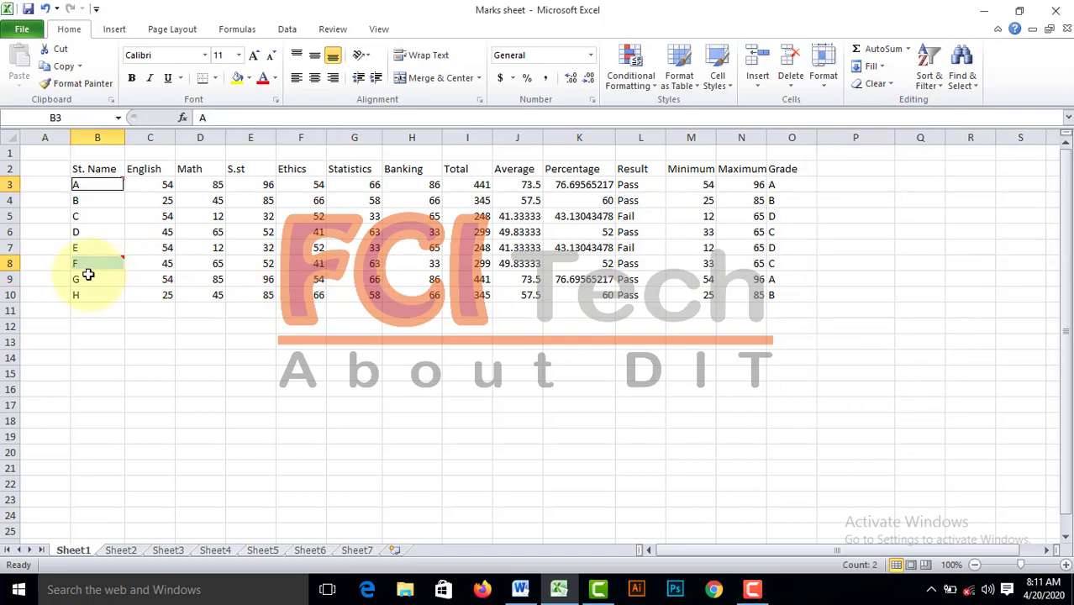
{"action": "mouse_move", "coordinate": [104, 266]}
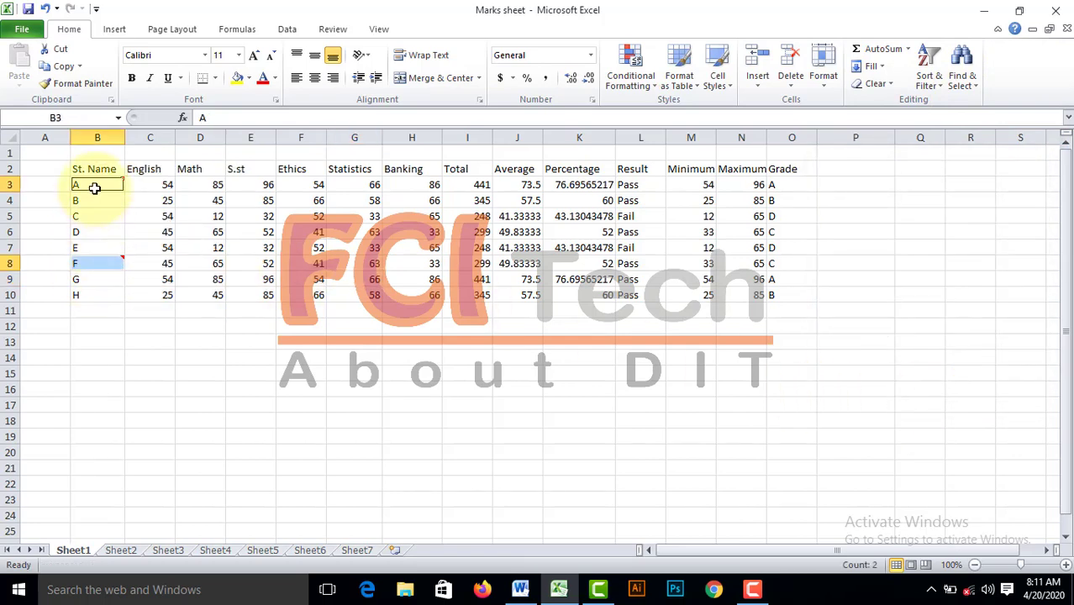
{"action": "mouse_move", "coordinate": [94, 188]}
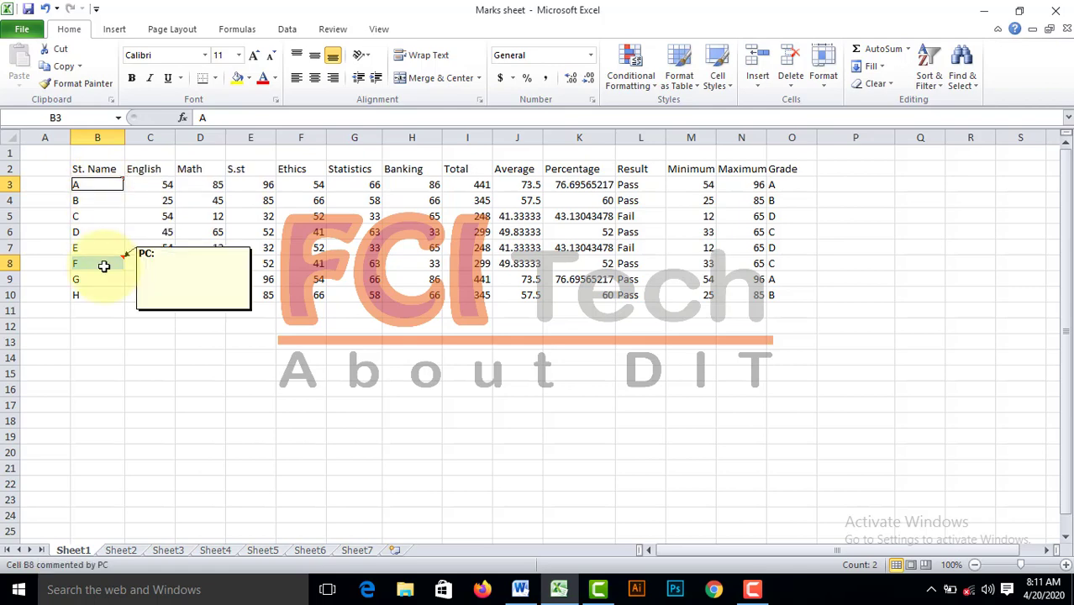
{"action": "left_click", "coordinate": [968, 77]}
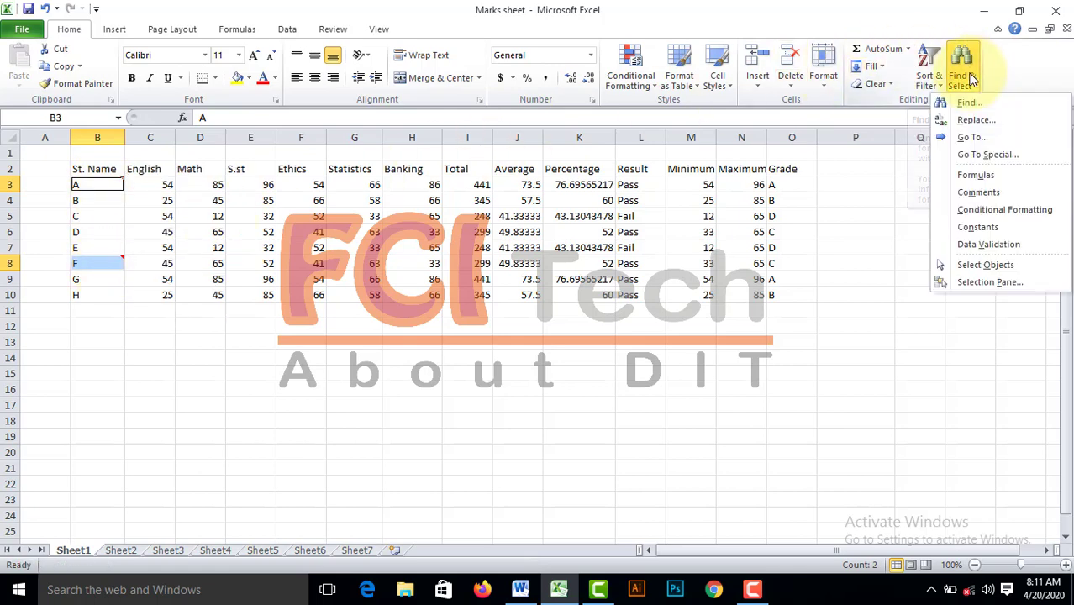
{"action": "left_click", "coordinate": [992, 138]}
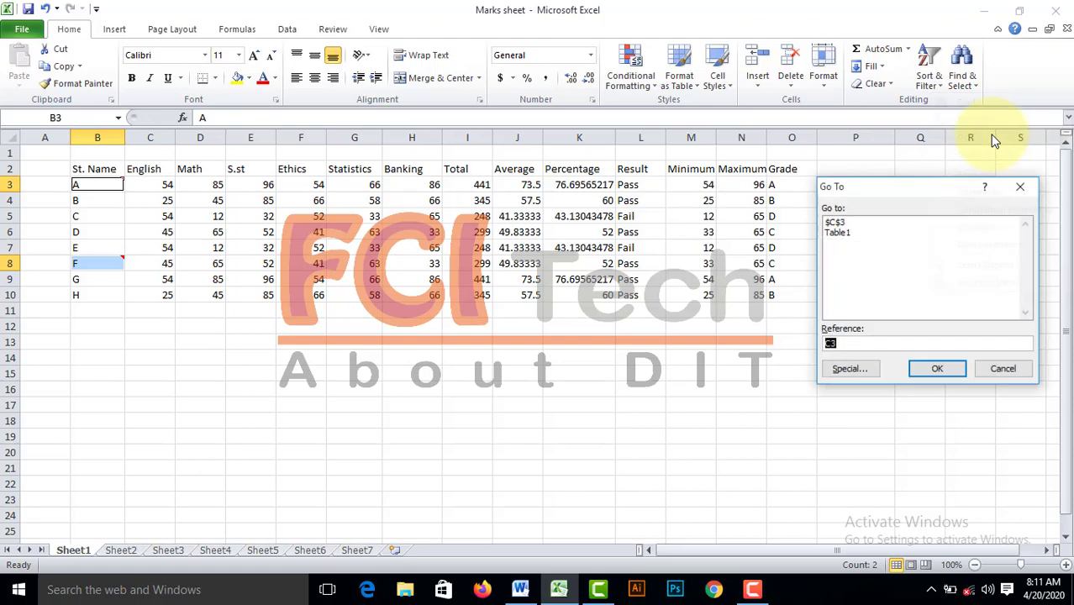
{"action": "left_click", "coordinate": [870, 370]}
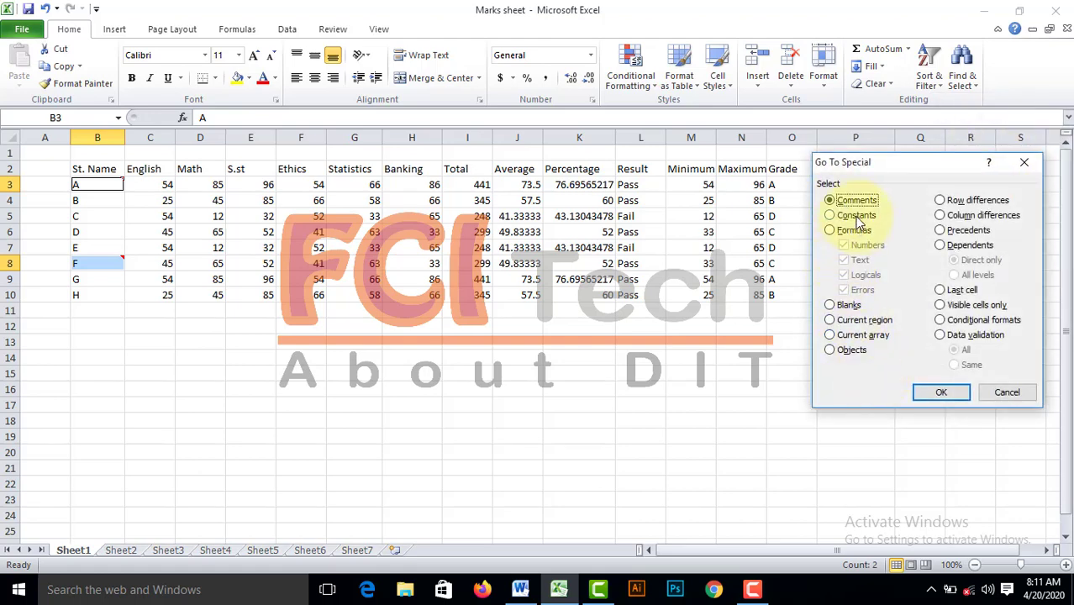
{"action": "left_click", "coordinate": [1024, 161]}
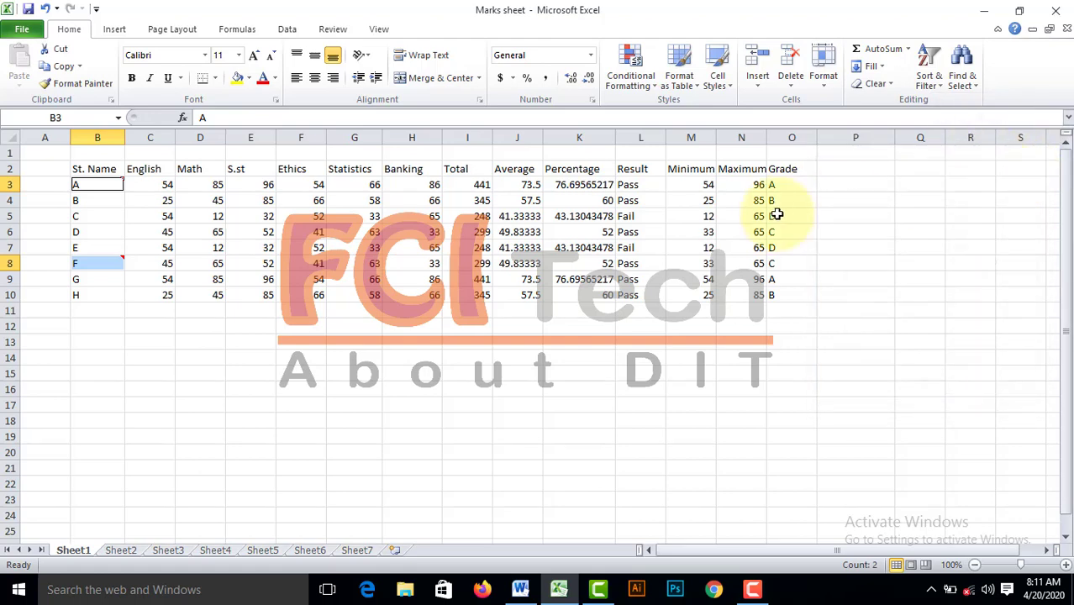
Starting from empty cell M17, use Go To Special to select all constants, including numbers, text, logicals and errors.
{"action": "left_click", "coordinate": [698, 402]}
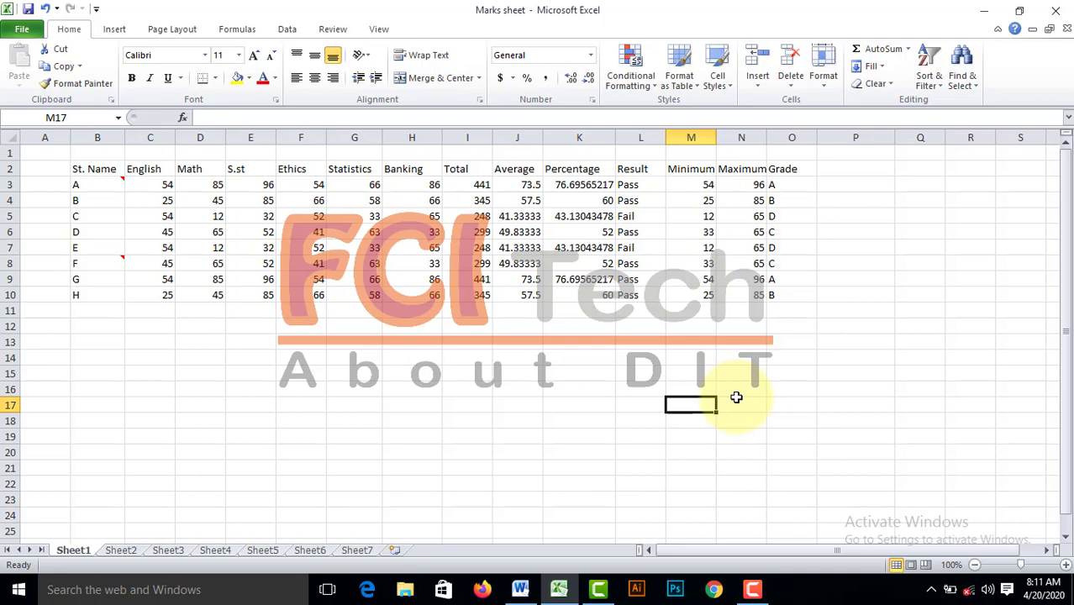
{"action": "left_click", "coordinate": [947, 89]}
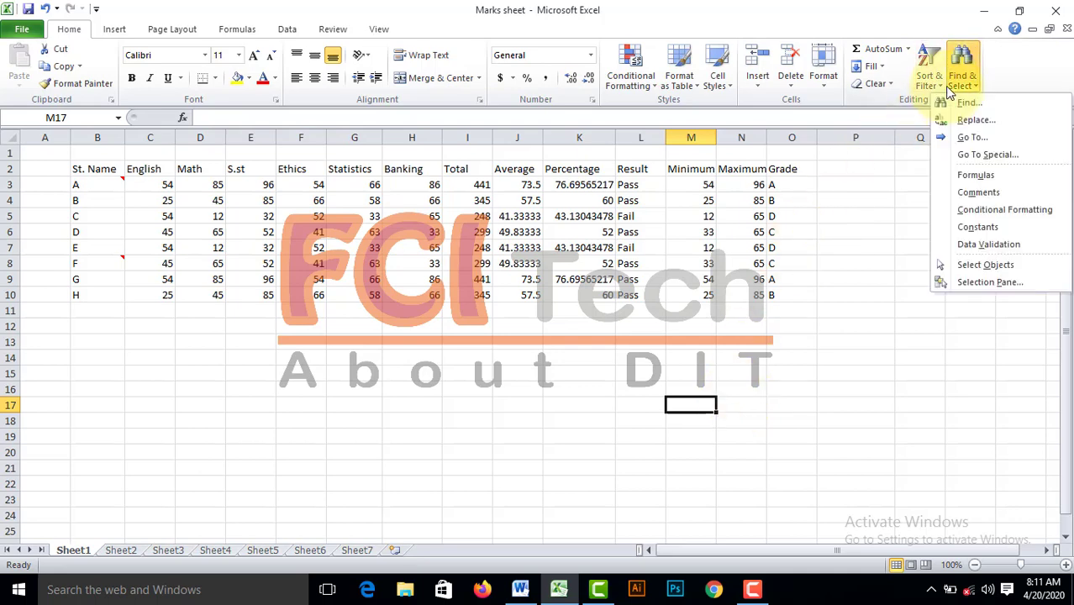
{"action": "left_click", "coordinate": [971, 137]}
{"action": "left_click", "coordinate": [872, 378]}
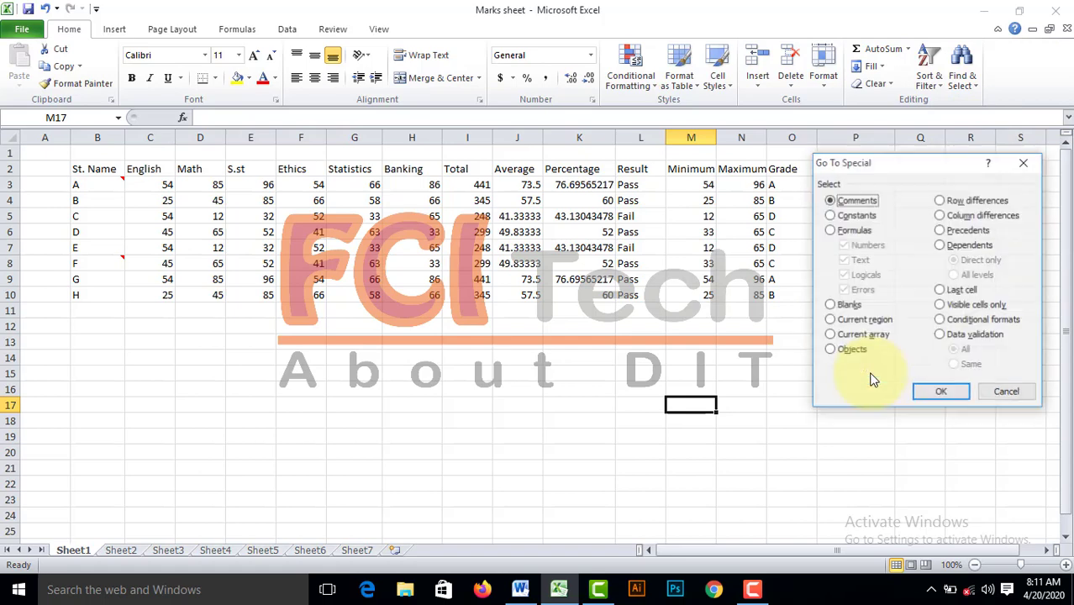
{"action": "left_click", "coordinate": [857, 217]}
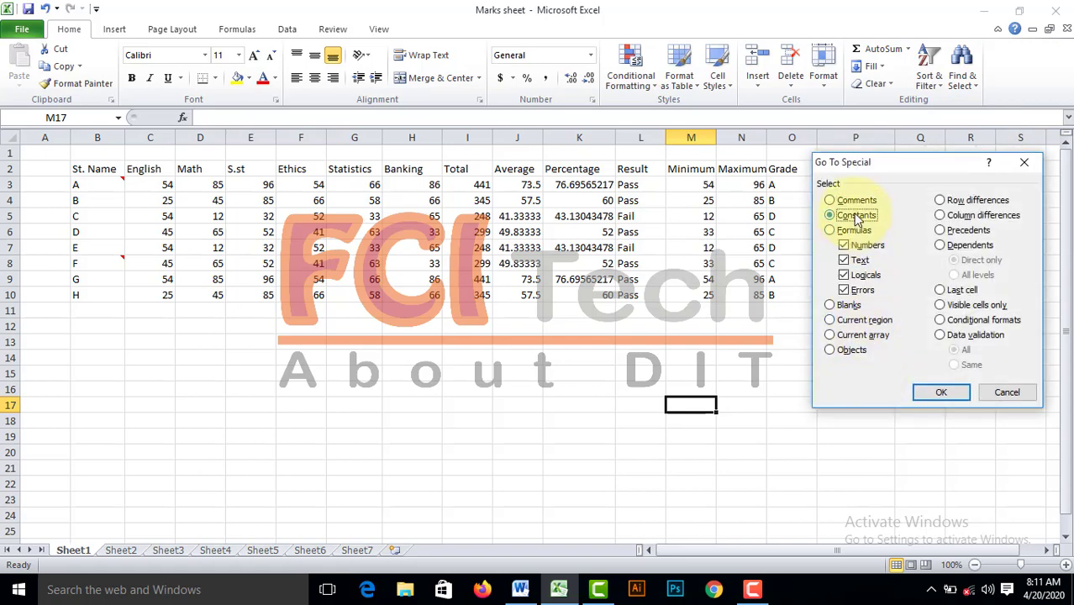
{"action": "left_click", "coordinate": [934, 392]}
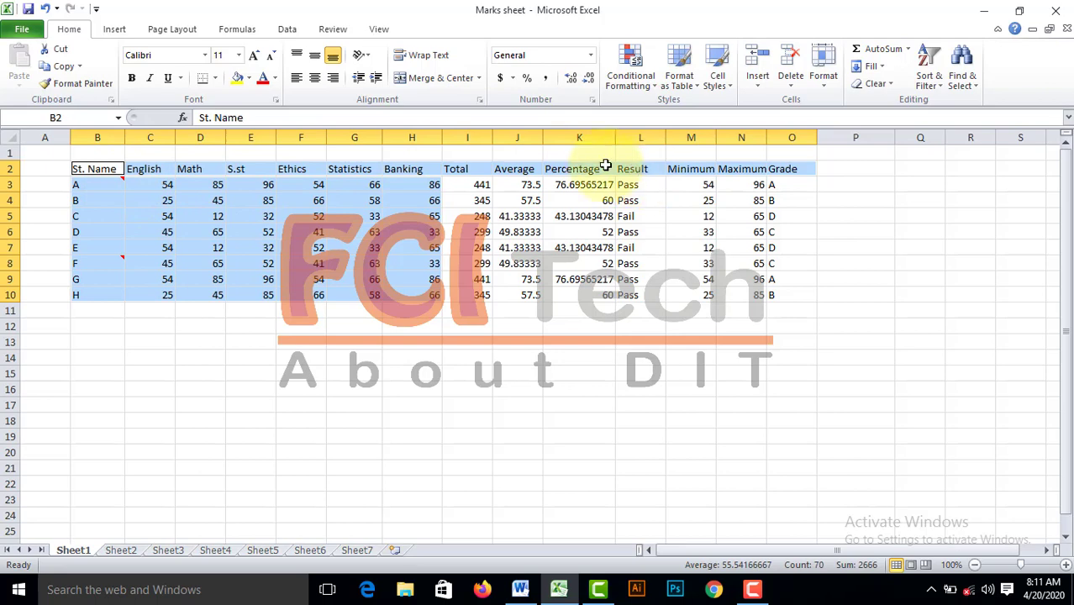
Clear the constants selection by selecting cell G6, and use Go To Special to select all cells containing formulas.
{"action": "left_click", "coordinate": [331, 232]}
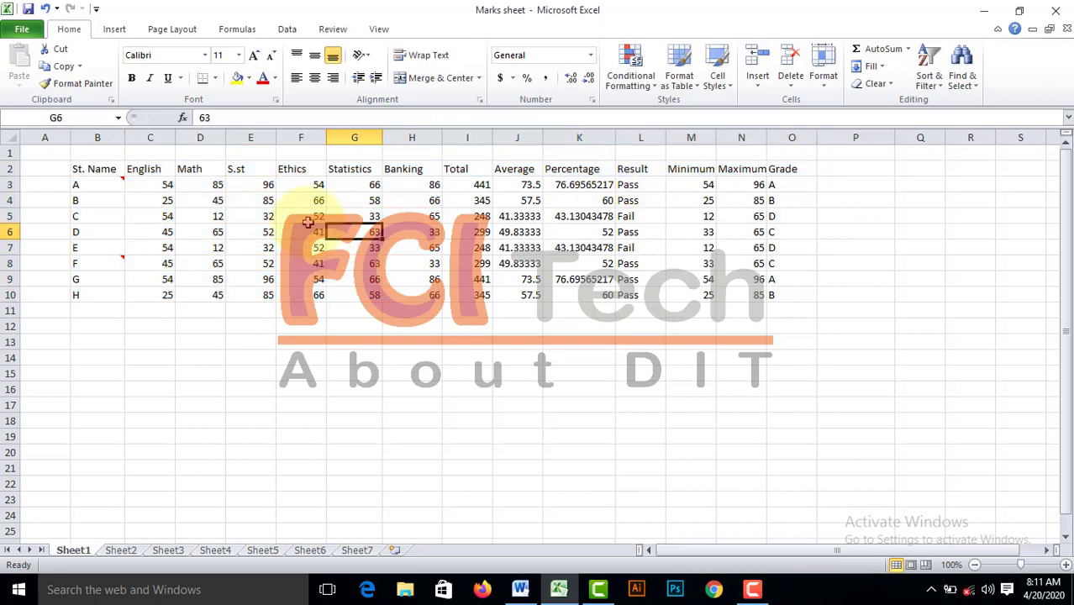
{"action": "left_click", "coordinate": [958, 81]}
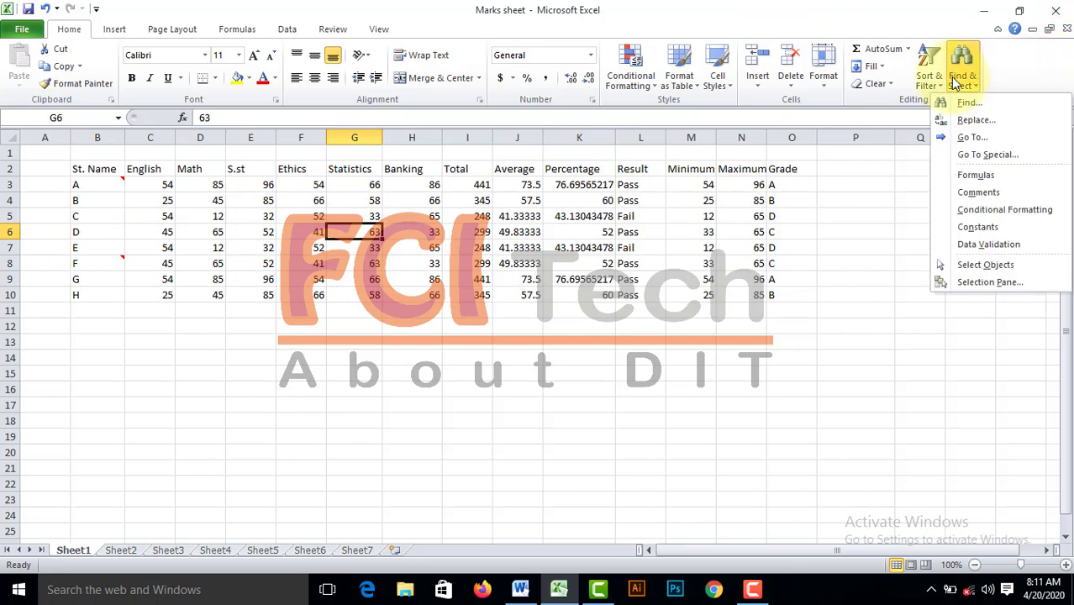
{"action": "left_click", "coordinate": [977, 144]}
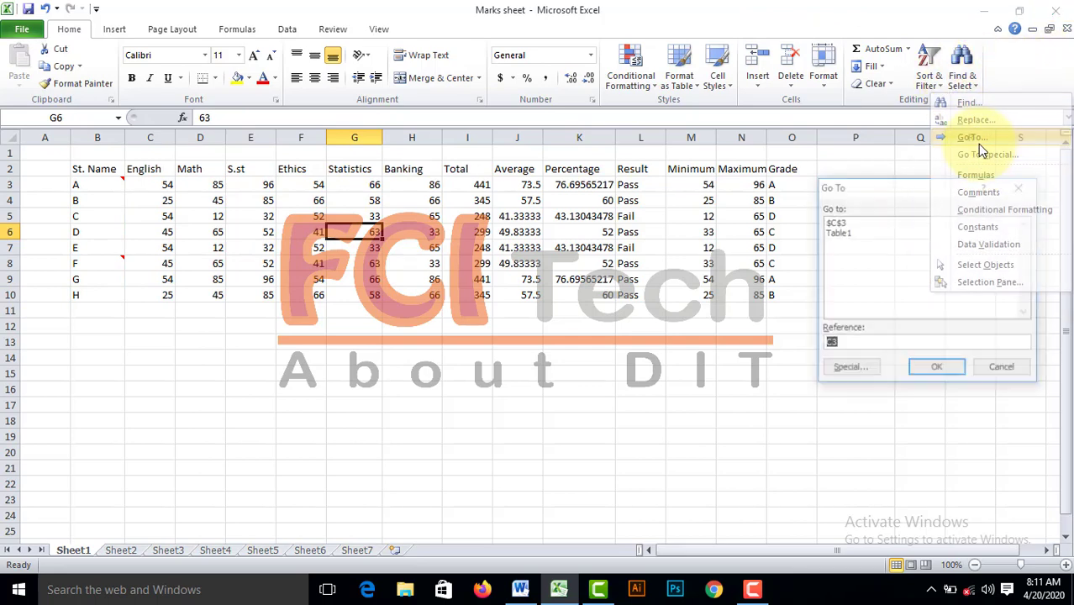
{"action": "left_click", "coordinate": [845, 370]}
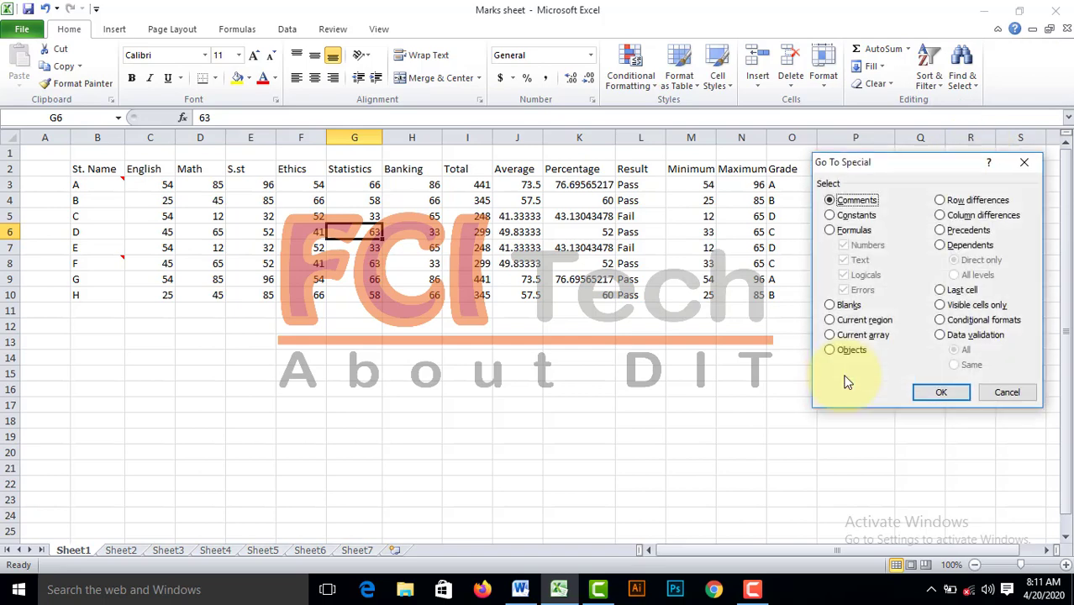
{"action": "left_click", "coordinate": [855, 233]}
{"action": "left_click", "coordinate": [941, 393]}
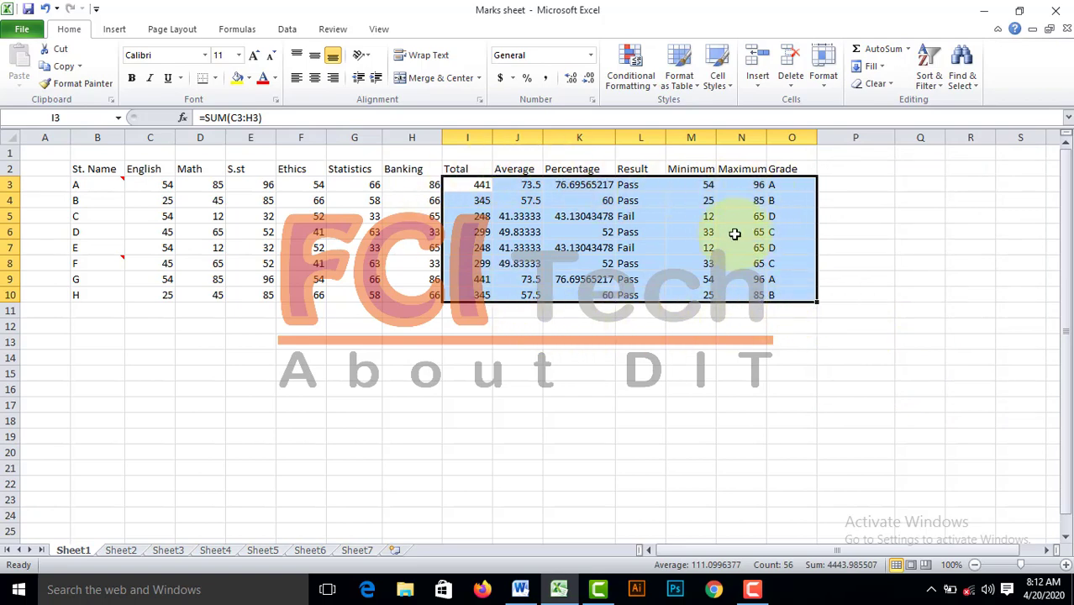
Examine the formulas behind student A's calculated cells in row 3, from Total through Grade.
{"action": "left_click", "coordinate": [480, 184]}
{"action": "left_click", "coordinate": [519, 186]}
{"action": "left_click", "coordinate": [575, 184]}
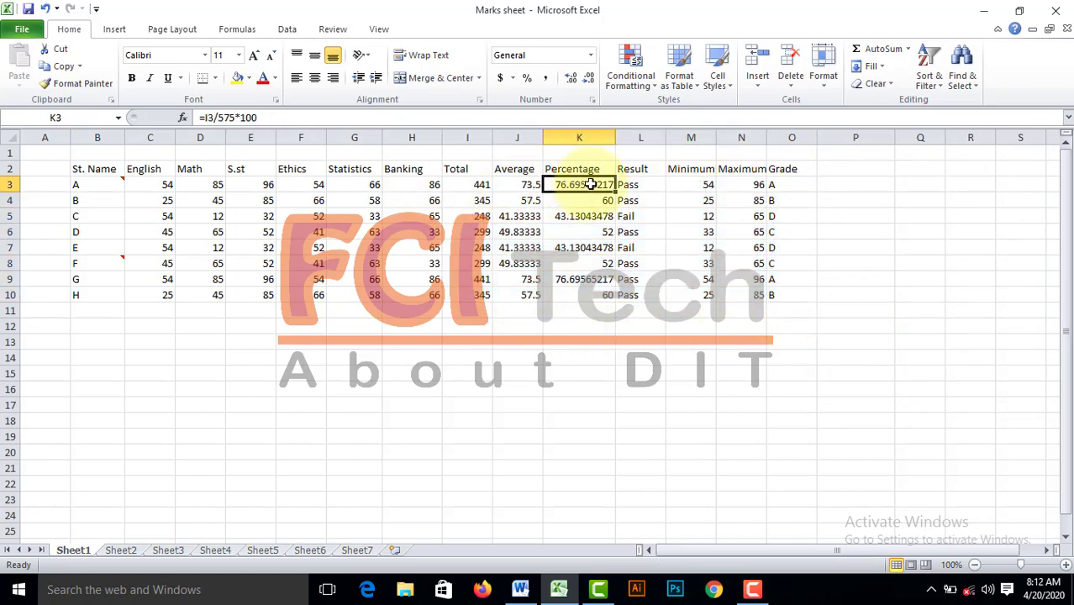
{"action": "left_click", "coordinate": [634, 185]}
{"action": "left_click", "coordinate": [718, 186]}
{"action": "left_click", "coordinate": [701, 187]}
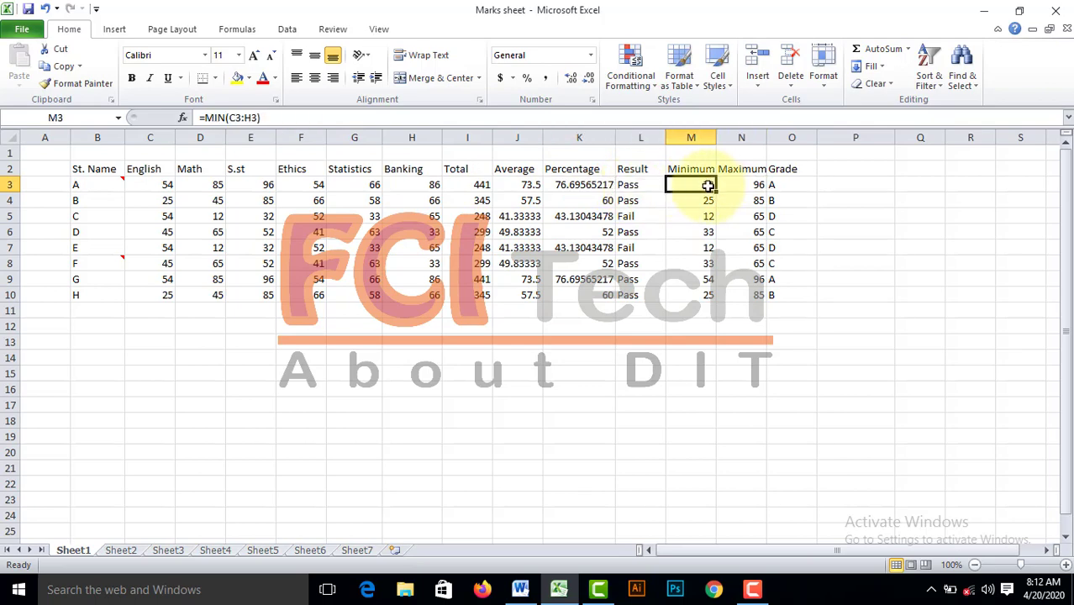
{"action": "left_click", "coordinate": [732, 187]}
{"action": "left_click", "coordinate": [786, 184]}
{"action": "left_click", "coordinate": [737, 185]}
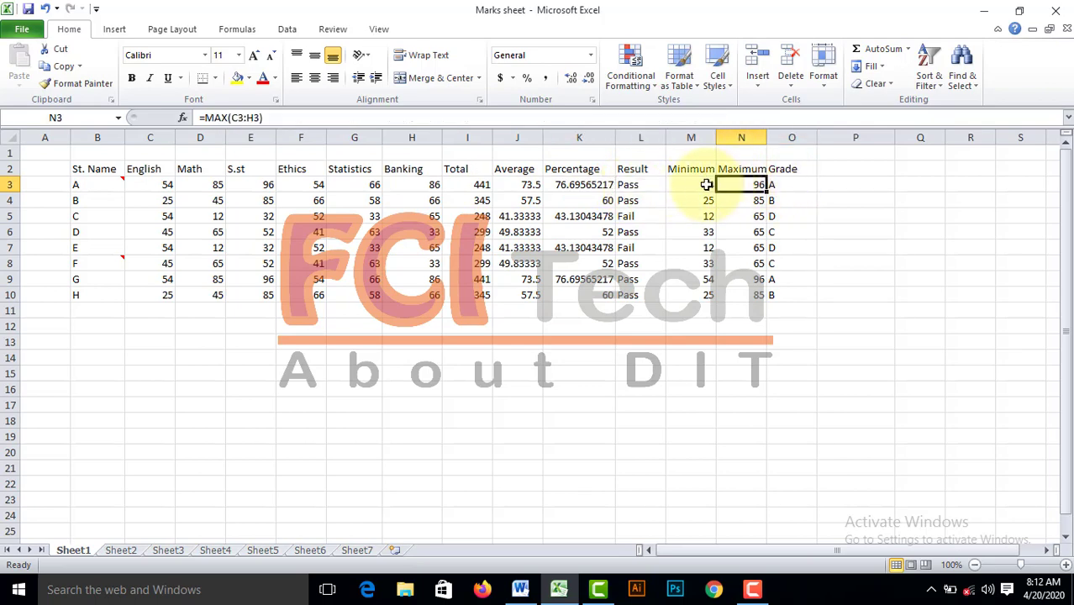
{"action": "left_click", "coordinate": [696, 185]}
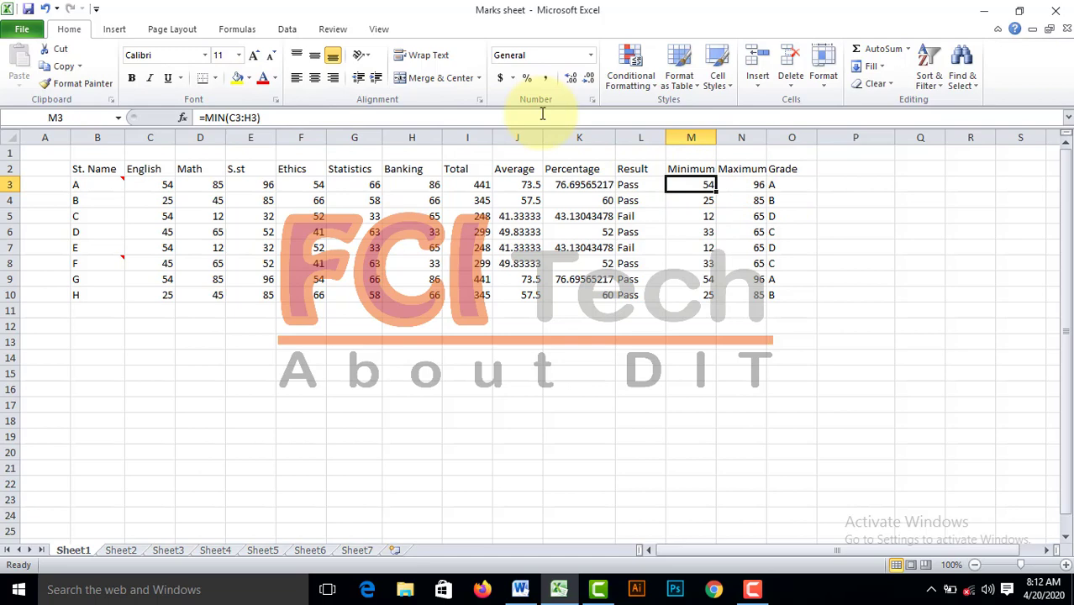
{"action": "left_click", "coordinate": [744, 185]}
{"action": "left_click", "coordinate": [786, 185]}
{"action": "left_click", "coordinate": [724, 185]}
{"action": "left_click", "coordinate": [690, 185]}
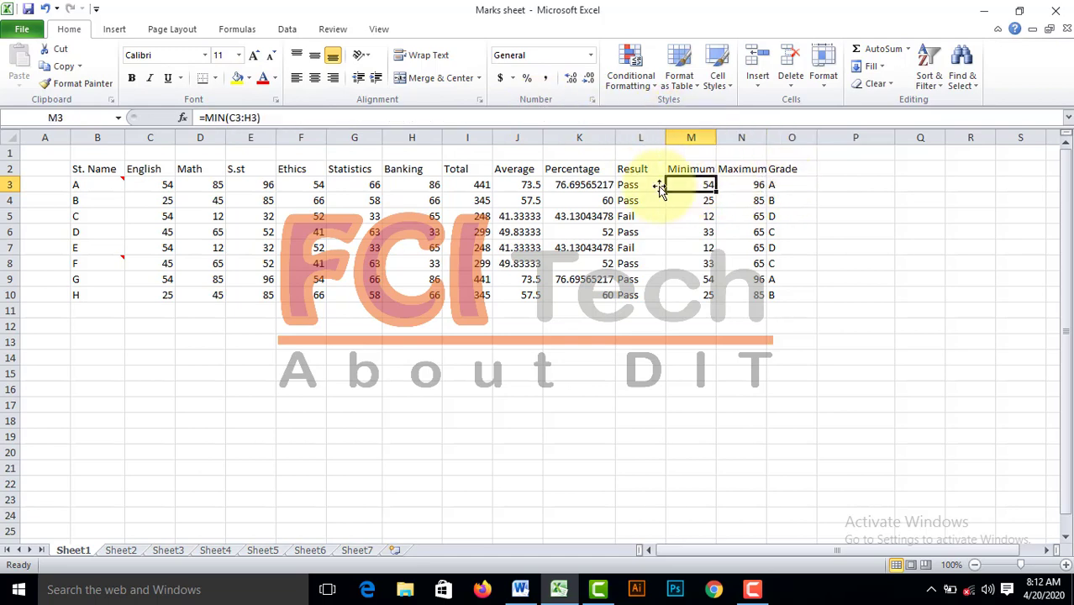
{"action": "left_click", "coordinate": [639, 185]}
{"action": "left_click", "coordinate": [579, 185]}
{"action": "left_click", "coordinate": [498, 187]}
{"action": "left_click", "coordinate": [481, 188]}
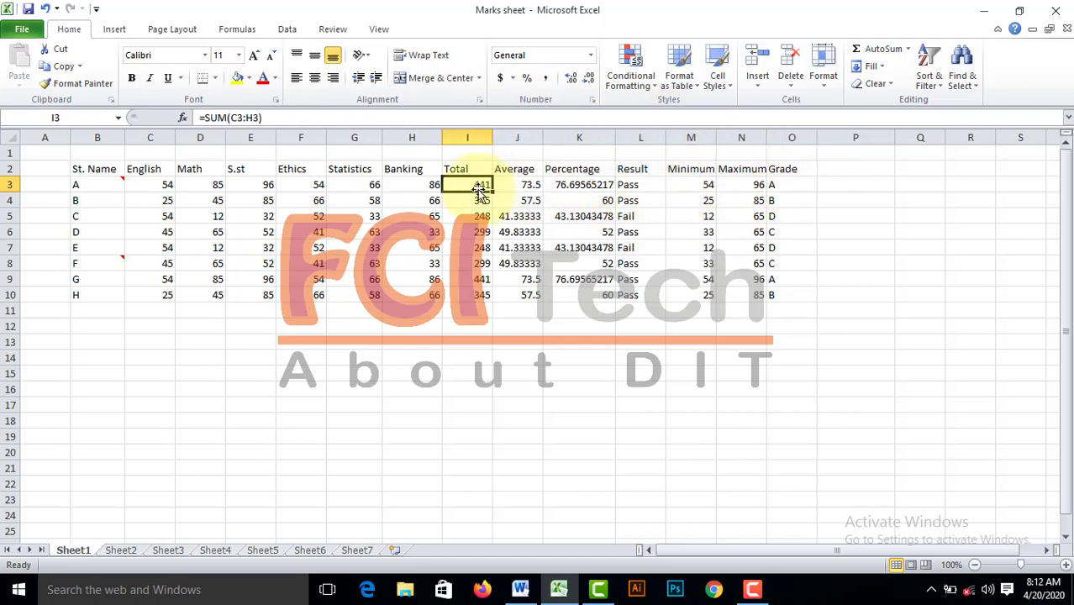
{"action": "left_click", "coordinate": [964, 73]}
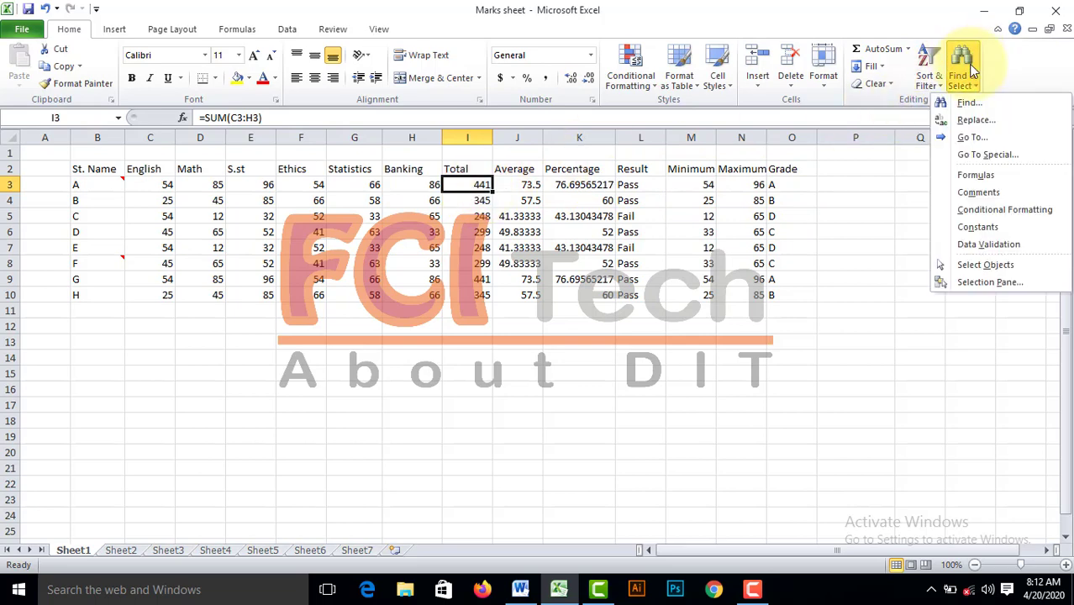
{"action": "left_click", "coordinate": [968, 137]}
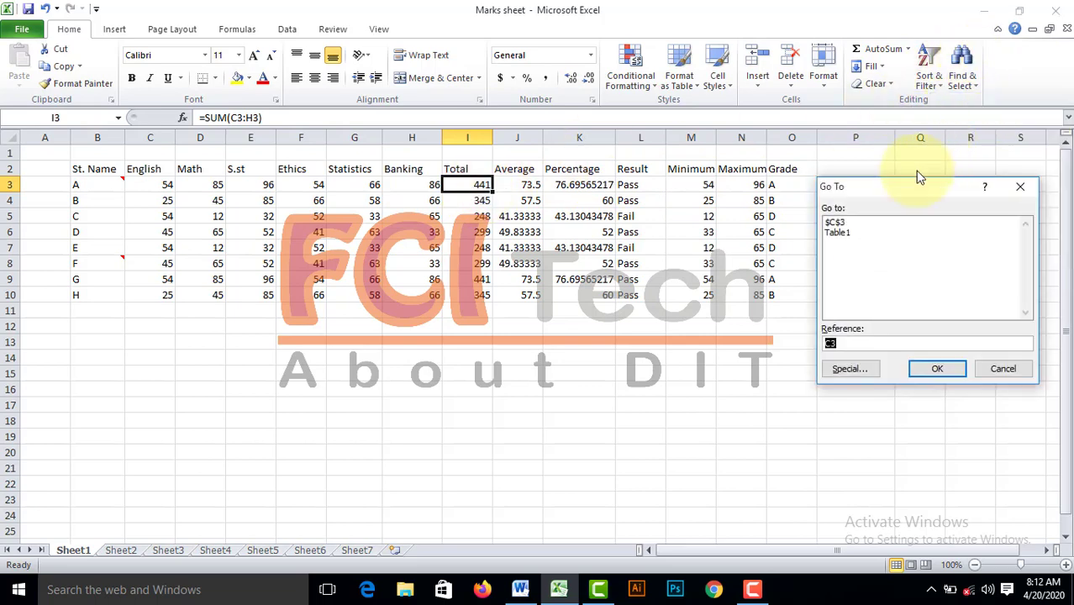
{"action": "left_click", "coordinate": [856, 373]}
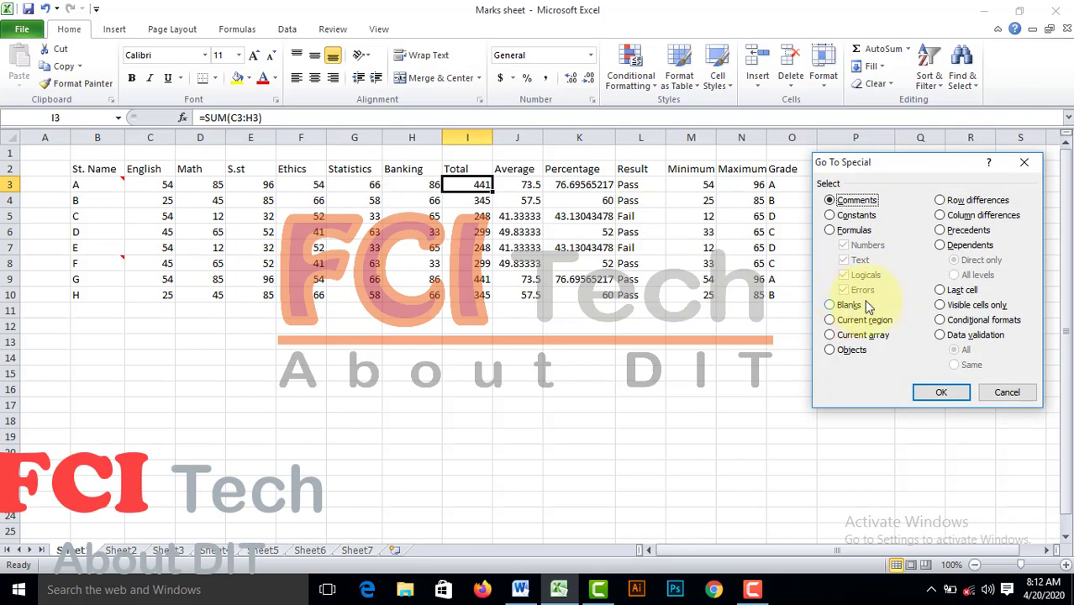
{"action": "left_click", "coordinate": [1023, 161]}
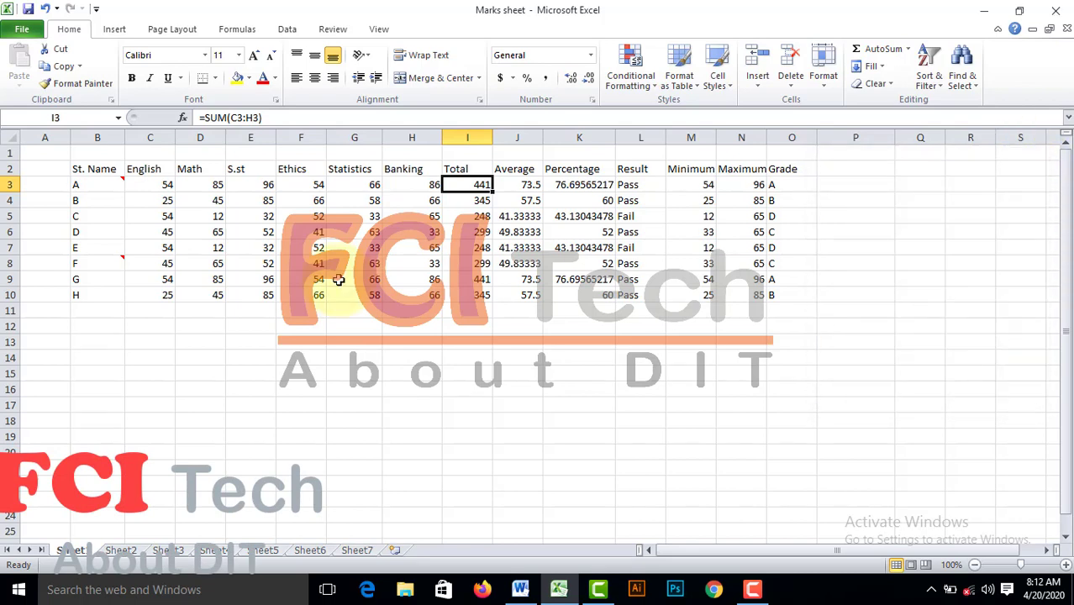
Clear student D's S.st and Ethics marks in cells E6:F6.
{"action": "left_click", "coordinate": [300, 232]}
{"action": "left_click_drag", "start_coordinate": [251, 232], "coordinate": [318, 226]}
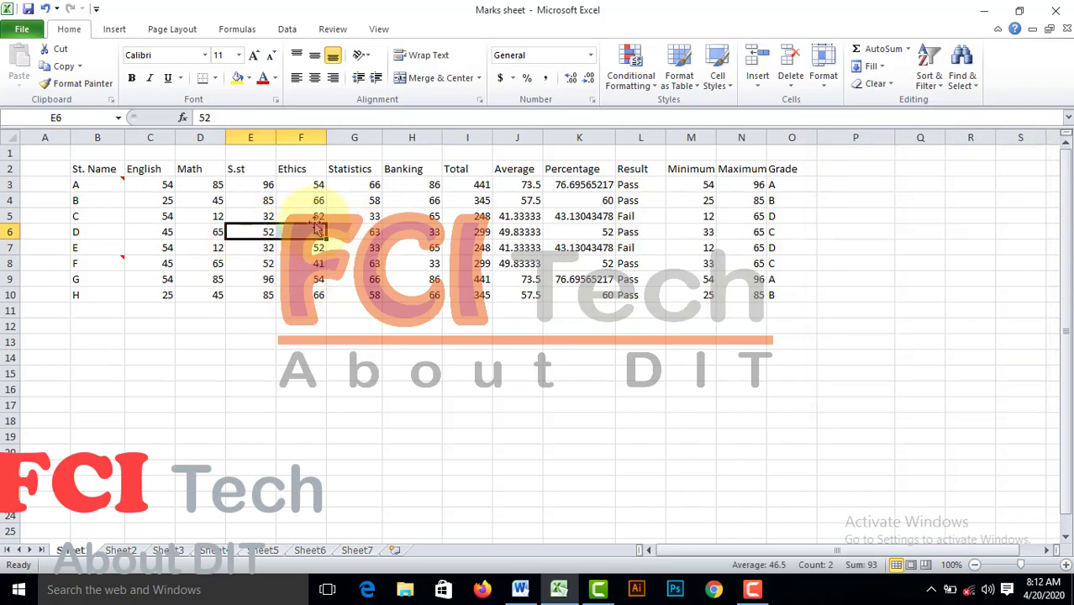
{"action": "key", "text": "Delete"}
{"action": "left_click", "coordinate": [200, 247]}
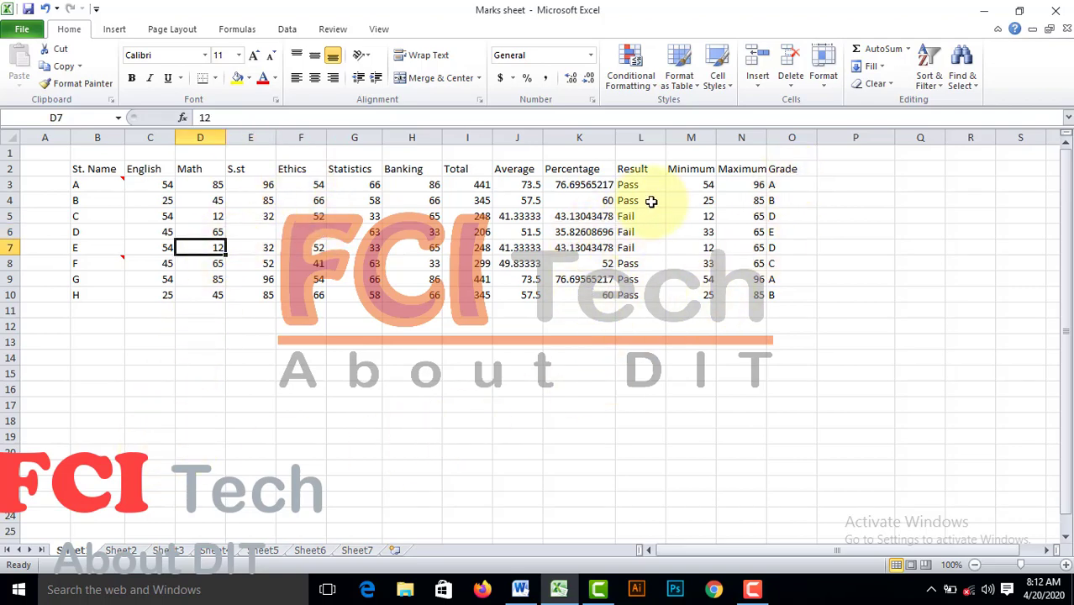
Use Go To Special to select all blank cells in the marks sheet.
{"action": "left_click", "coordinate": [963, 67]}
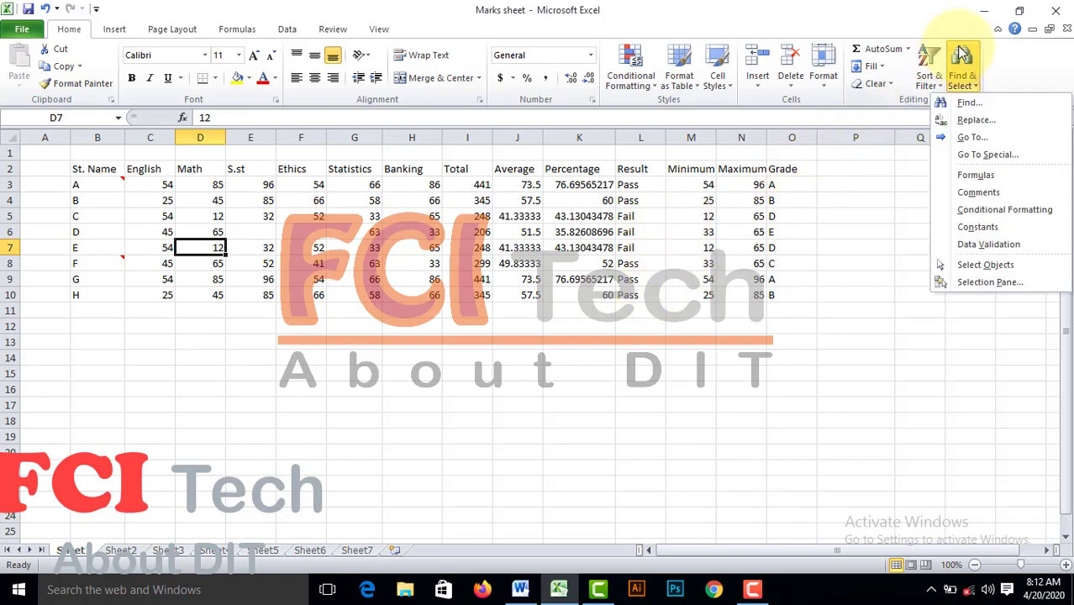
{"action": "left_click", "coordinate": [1000, 140]}
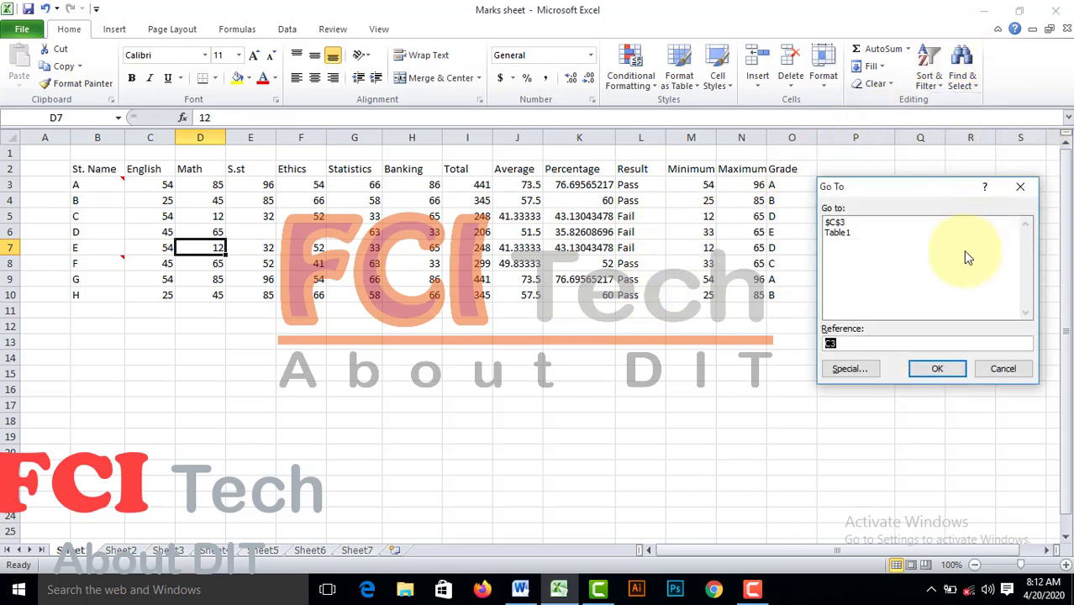
{"action": "left_click", "coordinate": [865, 376]}
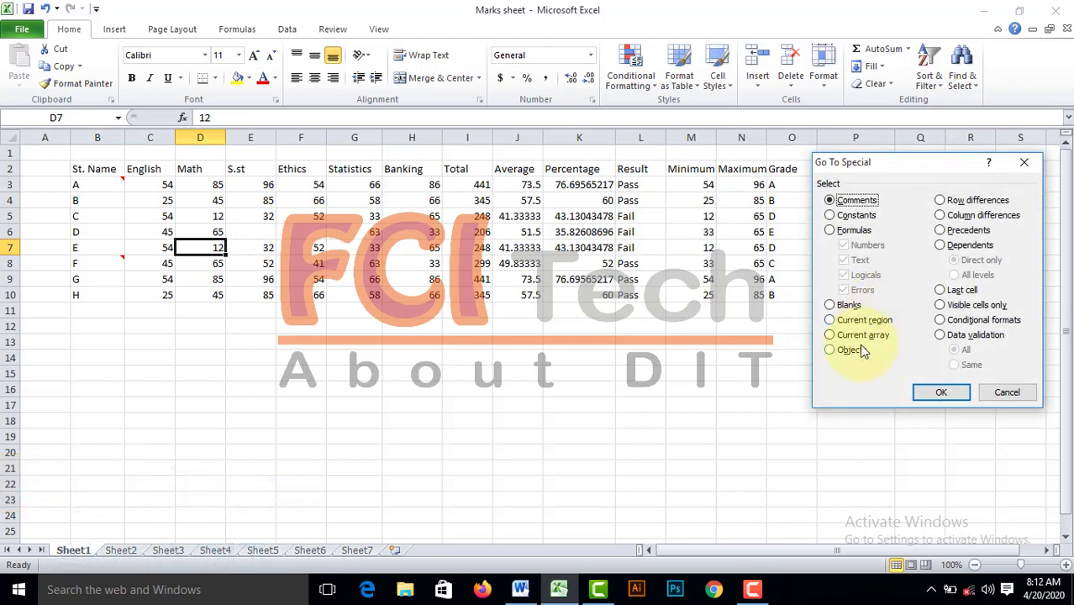
{"action": "left_click", "coordinate": [939, 392]}
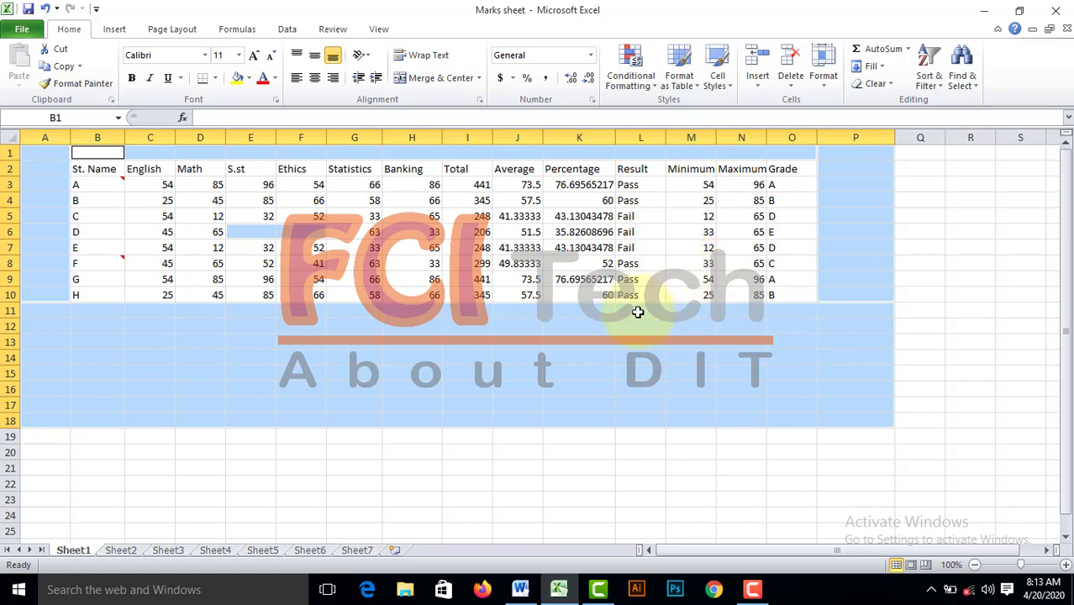
Starting from cell G6, use Go To Special to select the current region around the marks table.
{"action": "left_click", "coordinate": [354, 232]}
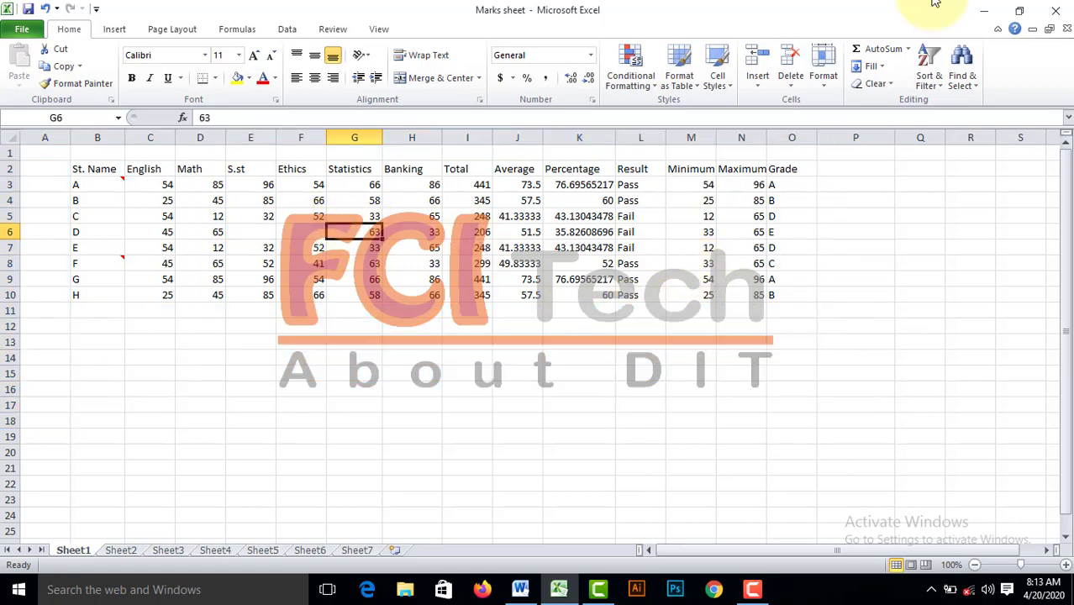
{"action": "left_click", "coordinate": [961, 76]}
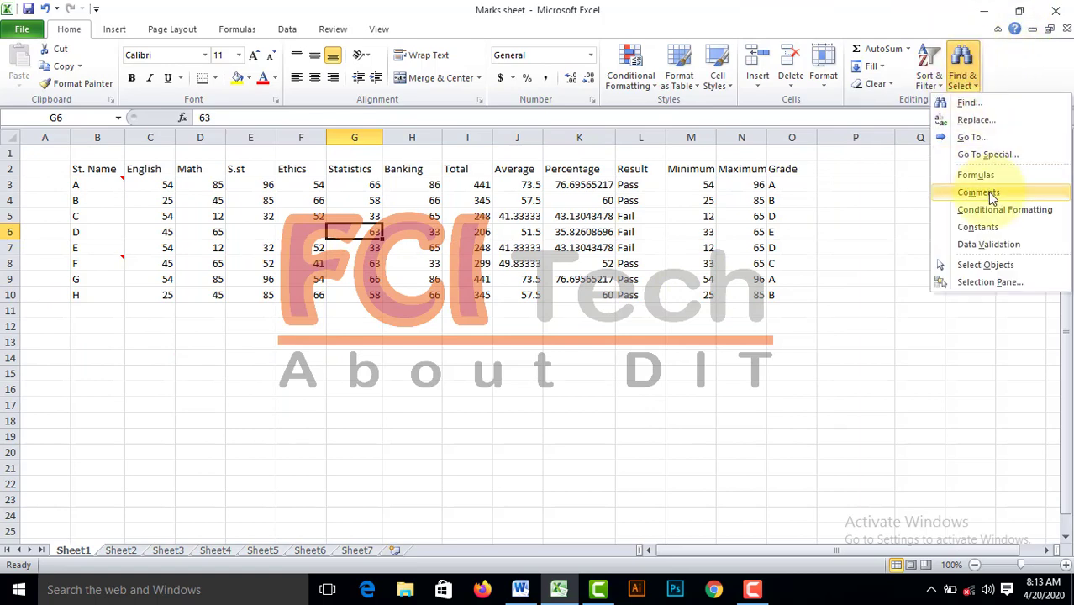
{"action": "left_click", "coordinate": [998, 140]}
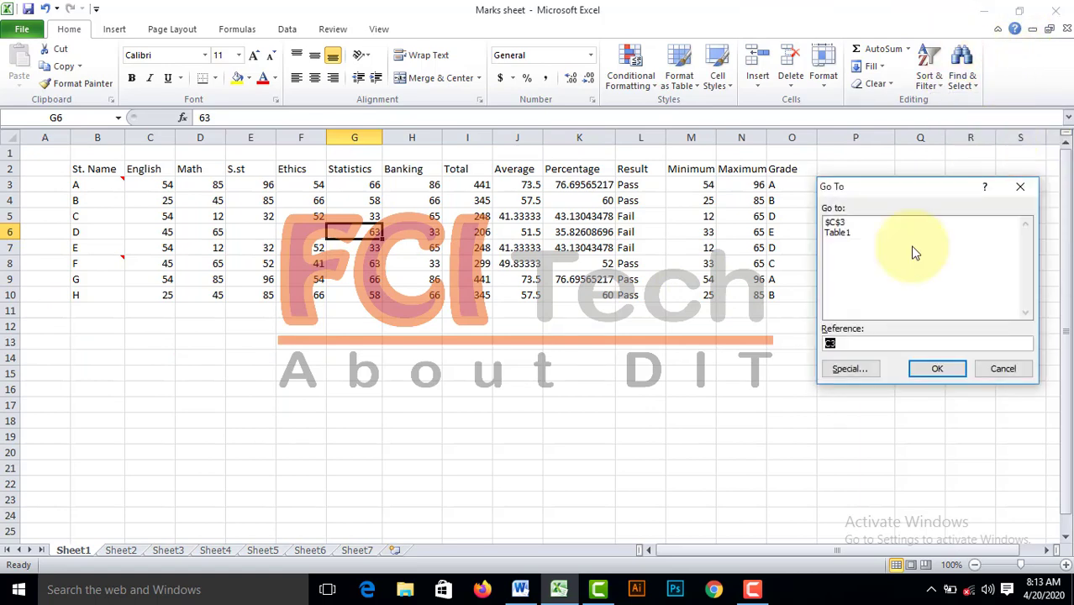
{"action": "left_click", "coordinate": [853, 366]}
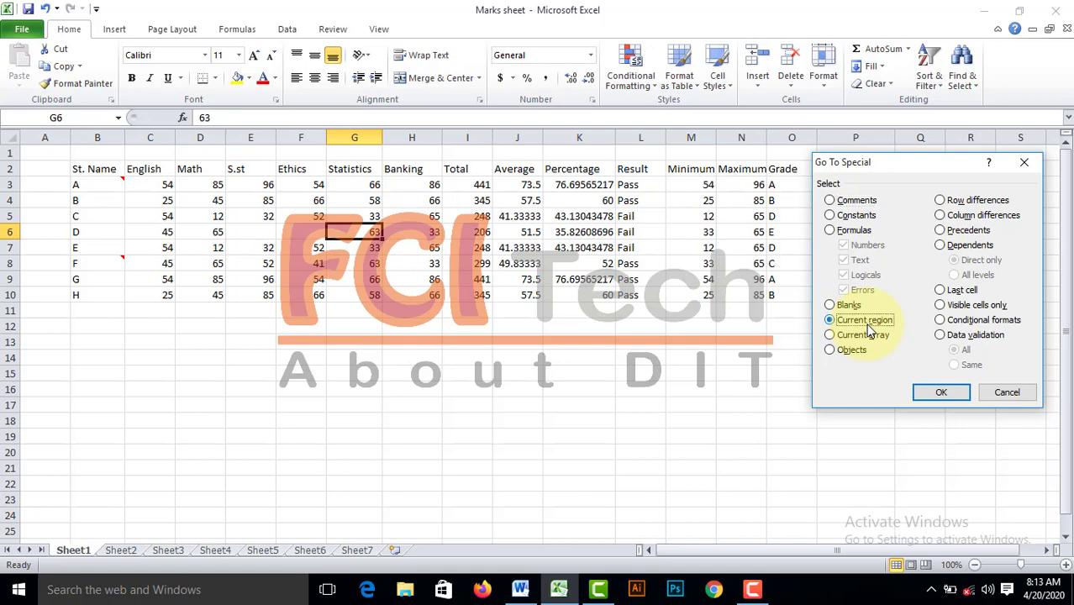
{"action": "left_click", "coordinate": [937, 394]}
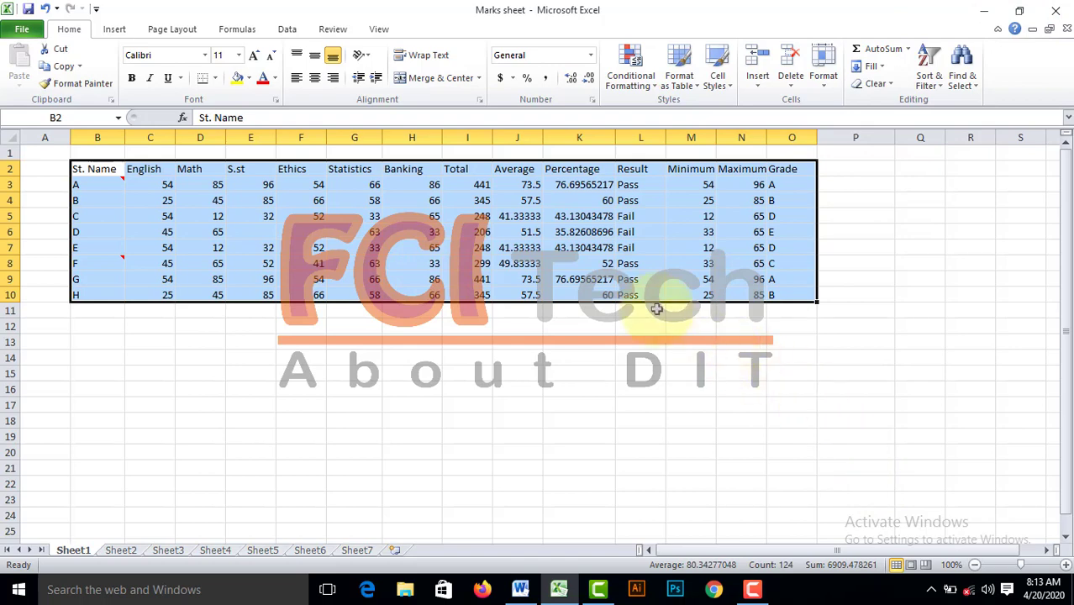
{"action": "left_click", "coordinate": [578, 247]}
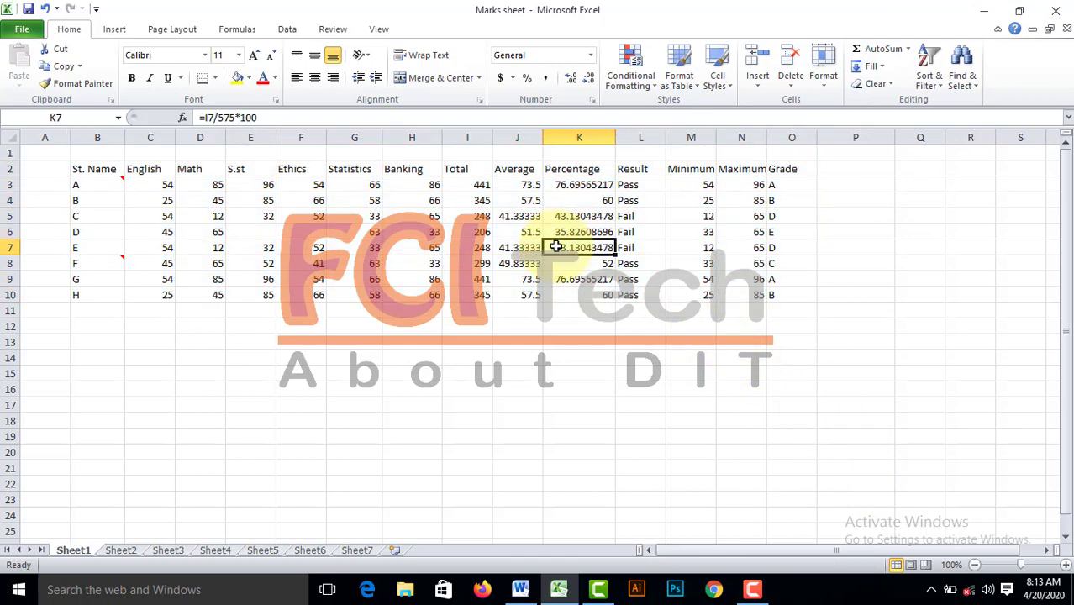
{"action": "left_click", "coordinate": [972, 78]}
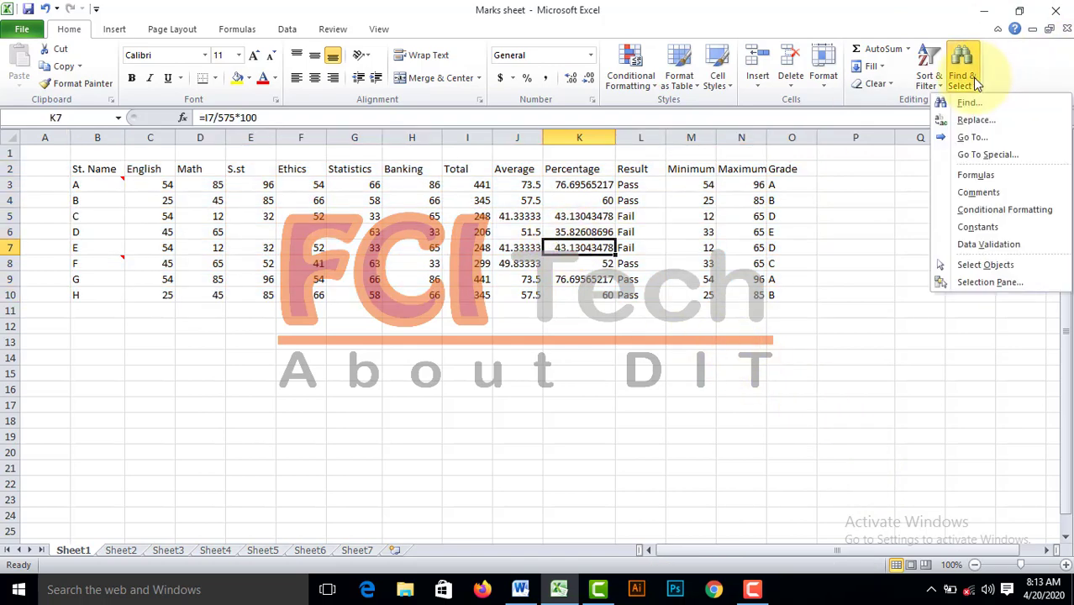
{"action": "left_click", "coordinate": [983, 137]}
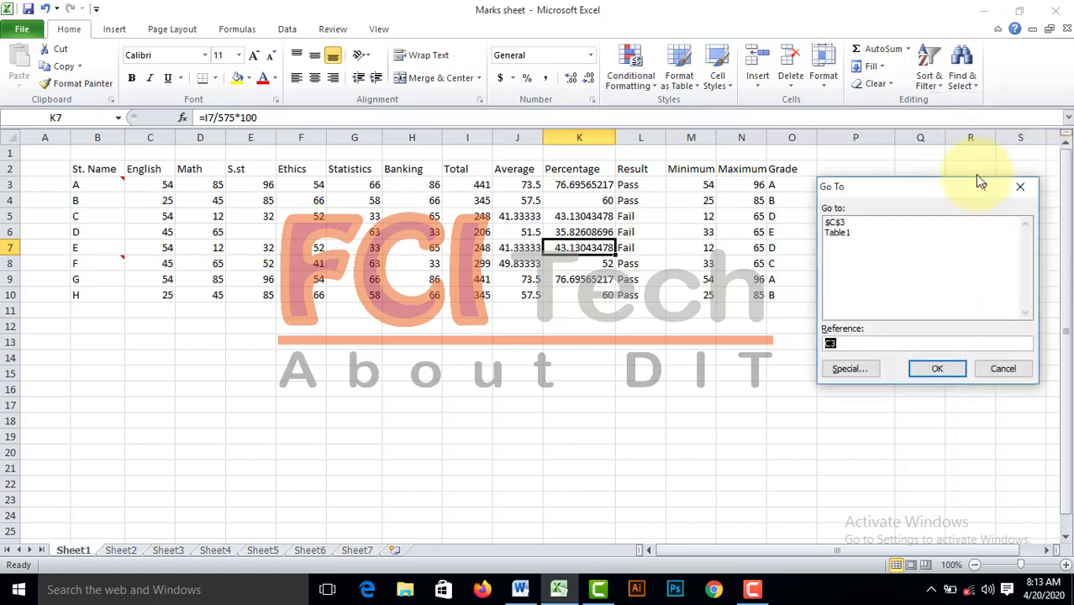
{"action": "left_click", "coordinate": [866, 370]}
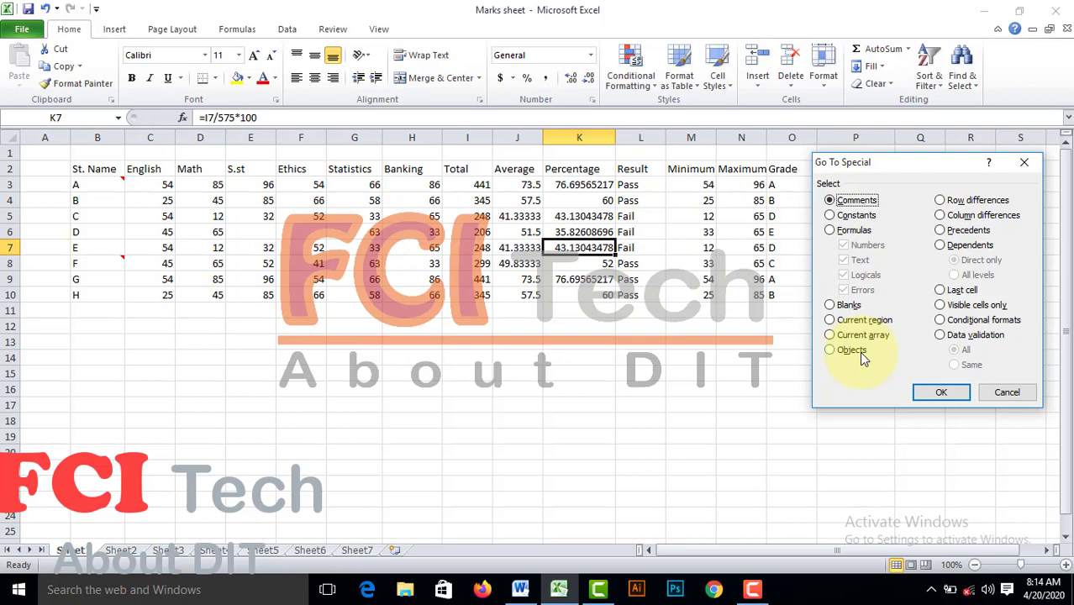
{"action": "left_click", "coordinate": [1000, 393]}
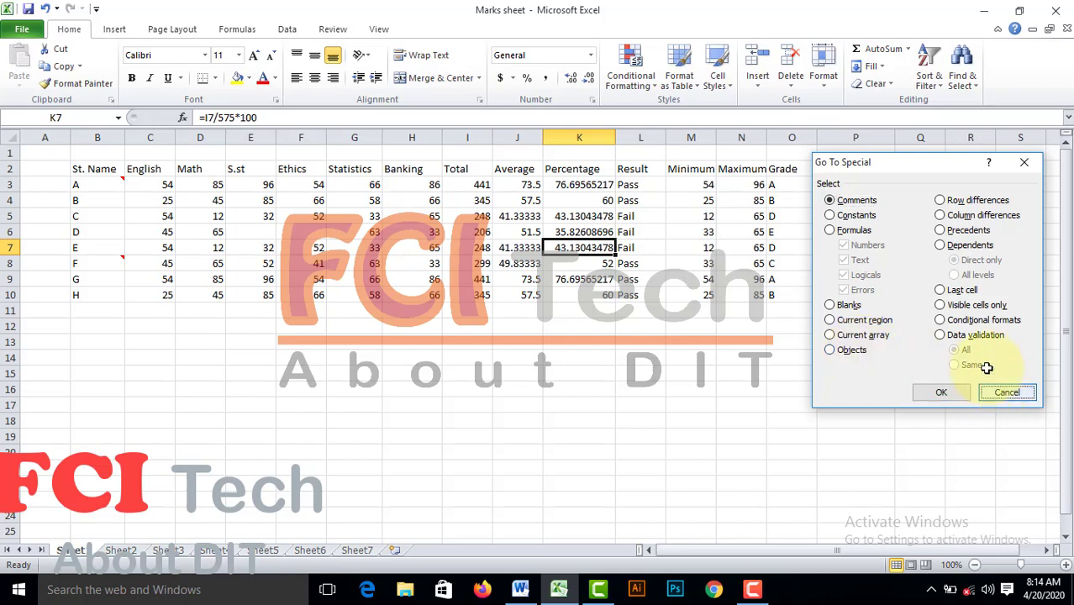
Insert a new Microsoft Word Document object at cell B12, displayed as an icon.
{"action": "left_click", "coordinate": [93, 324]}
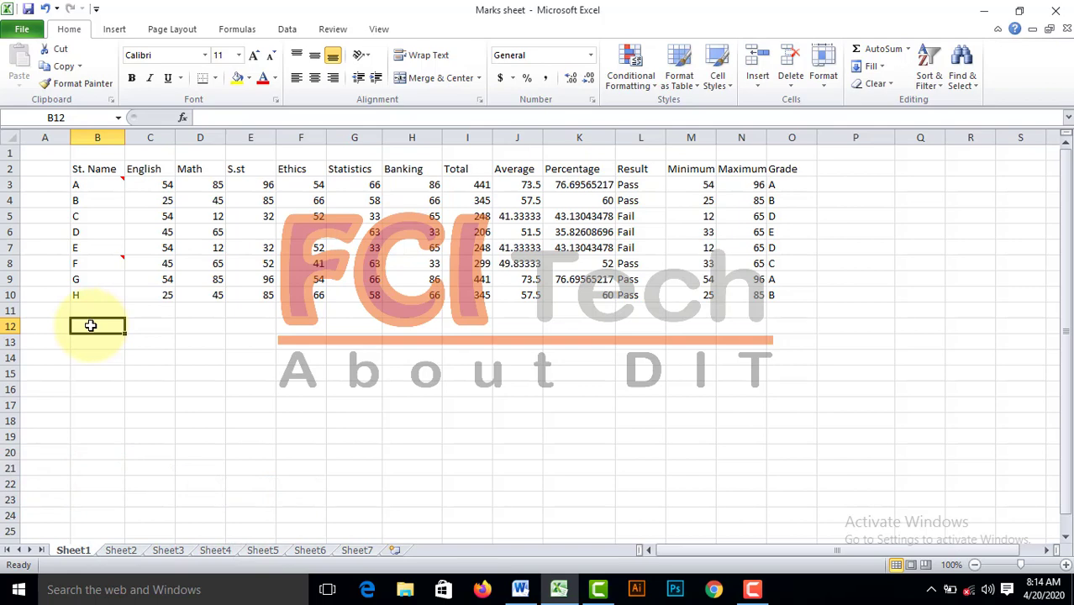
{"action": "left_click", "coordinate": [111, 31]}
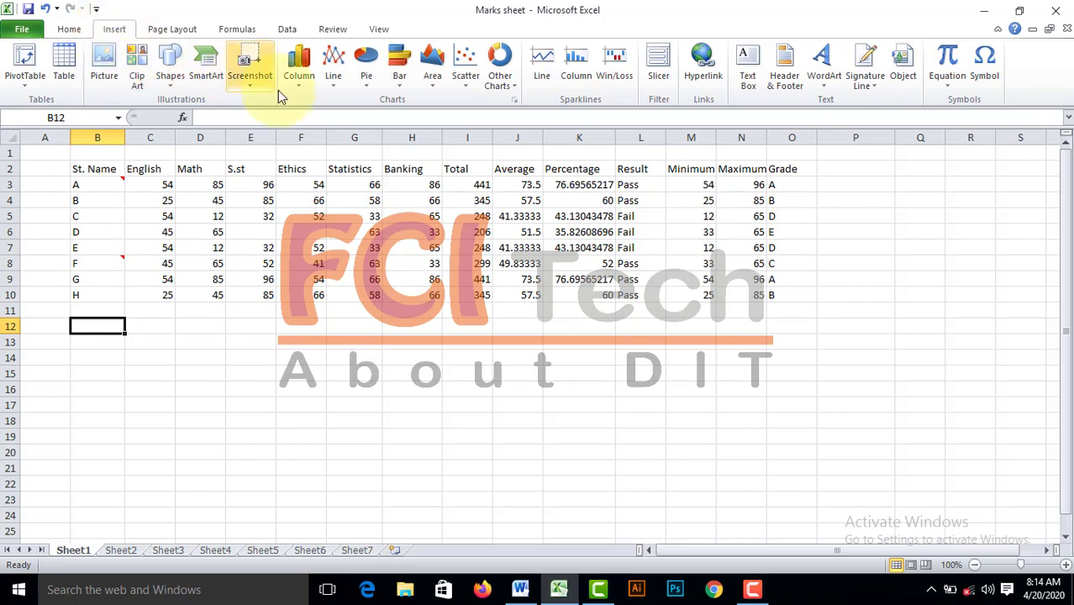
{"action": "left_click", "coordinate": [903, 77]}
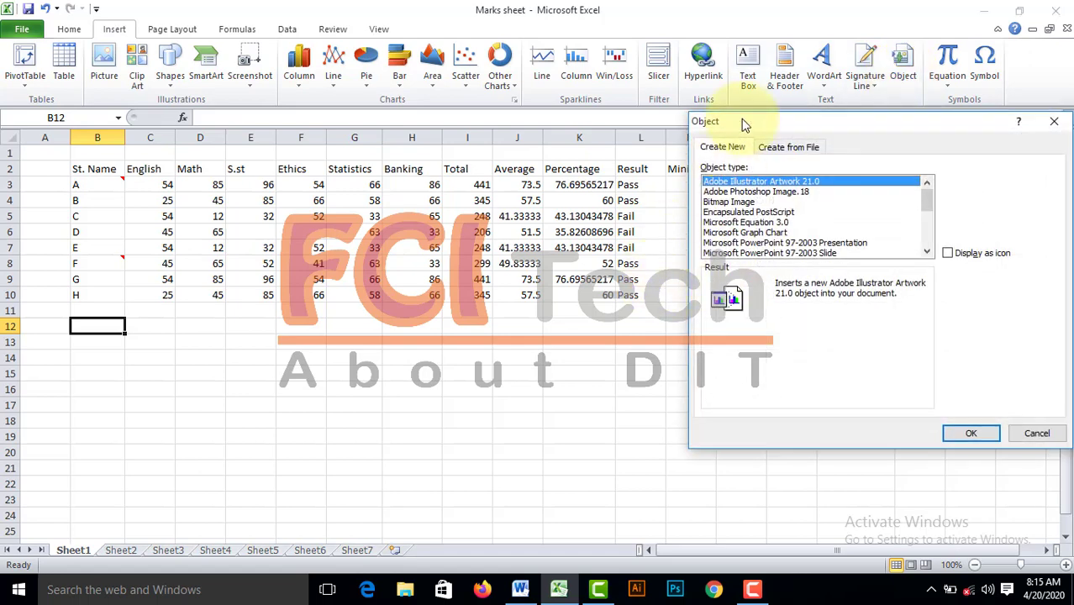
{"action": "left_click_drag", "start_coordinate": [747, 126], "coordinate": [497, 112]}
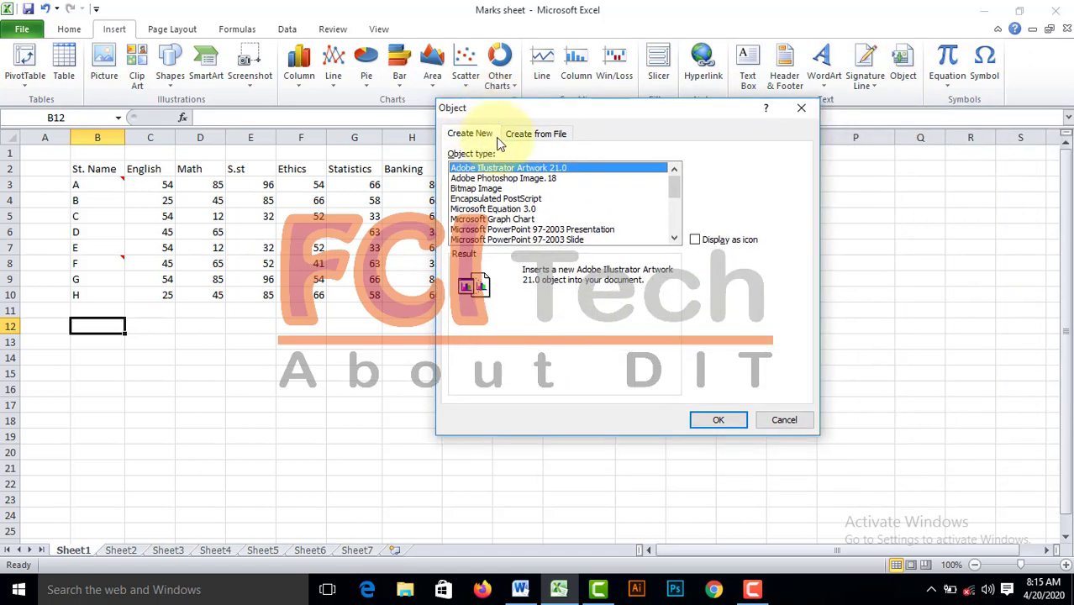
{"action": "left_click", "coordinate": [520, 139]}
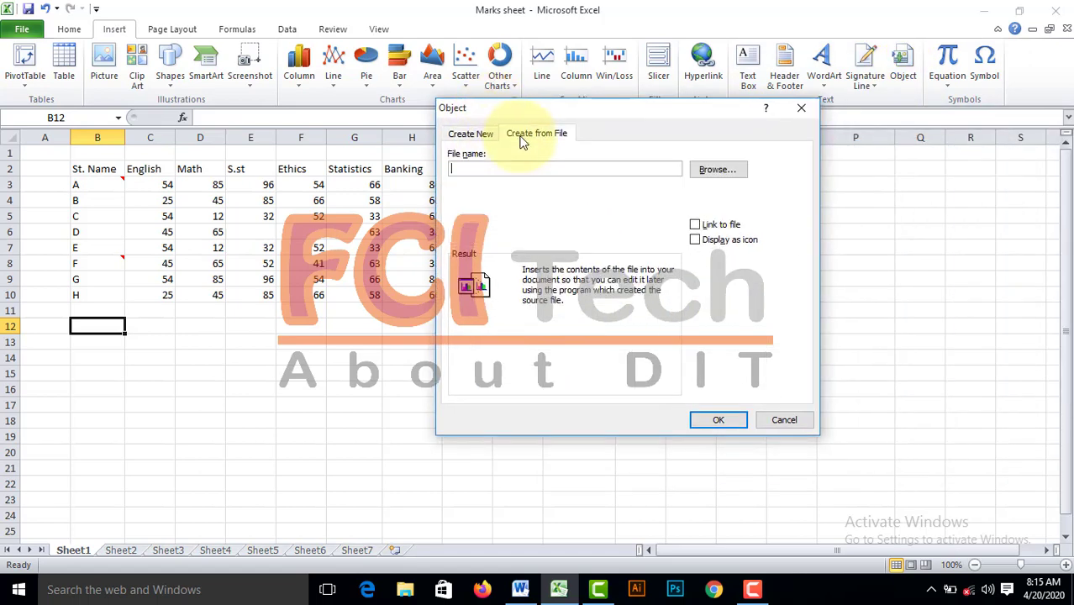
{"action": "left_click", "coordinate": [478, 137]}
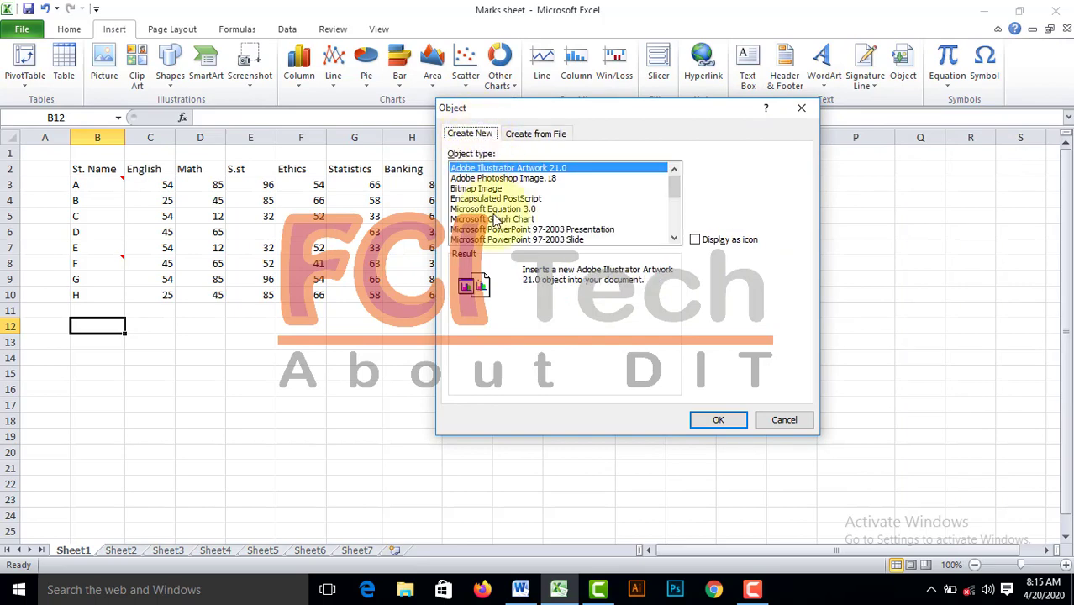
{"action": "left_click_drag", "start_coordinate": [678, 186], "coordinate": [683, 211]}
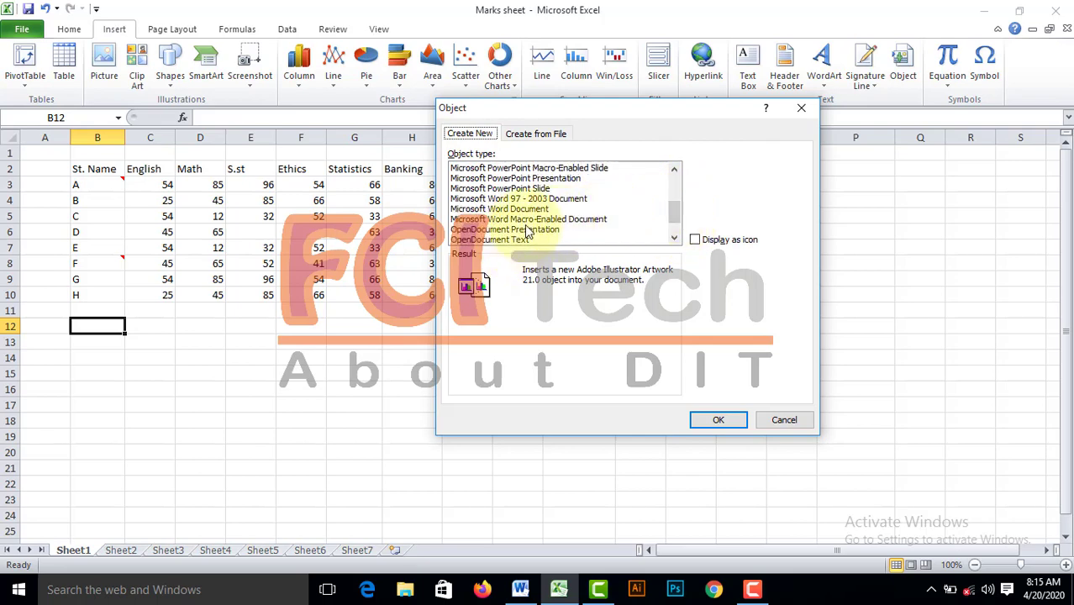
{"action": "left_click", "coordinate": [516, 210]}
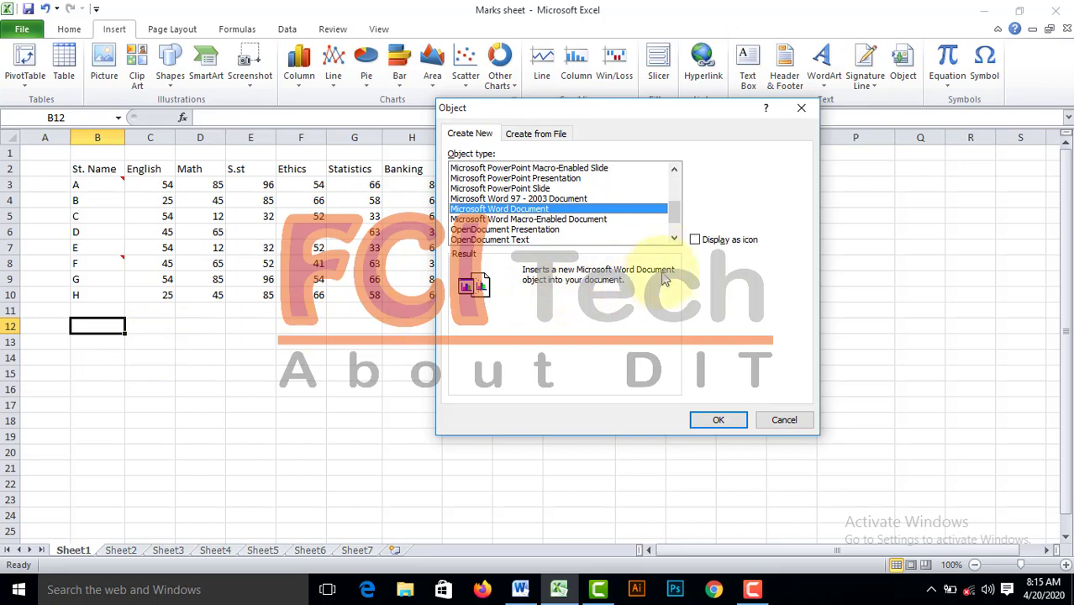
{"action": "left_click", "coordinate": [695, 240]}
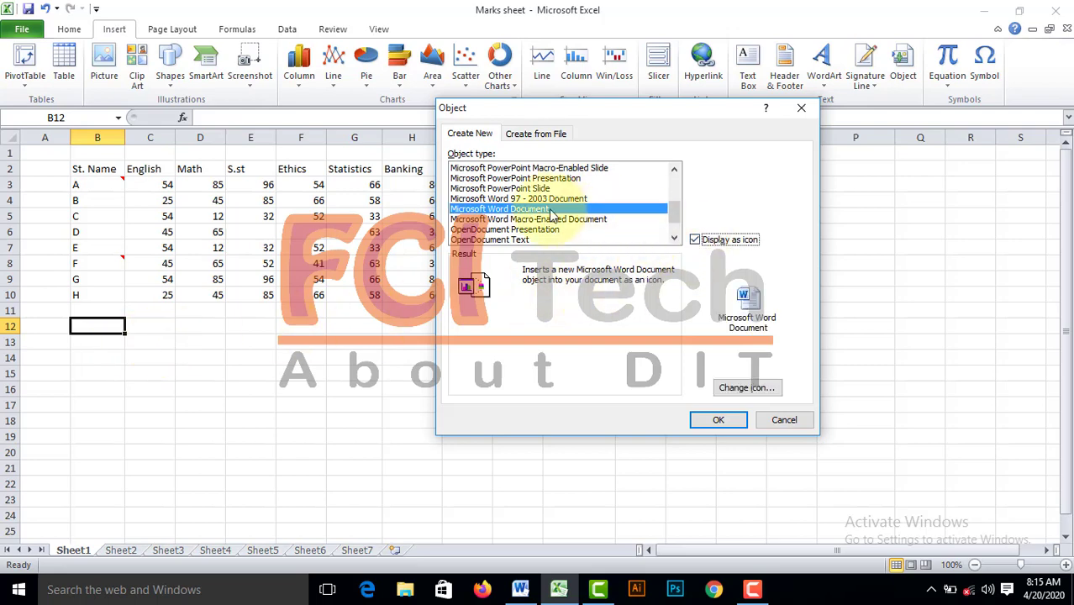
{"action": "left_click", "coordinate": [718, 420]}
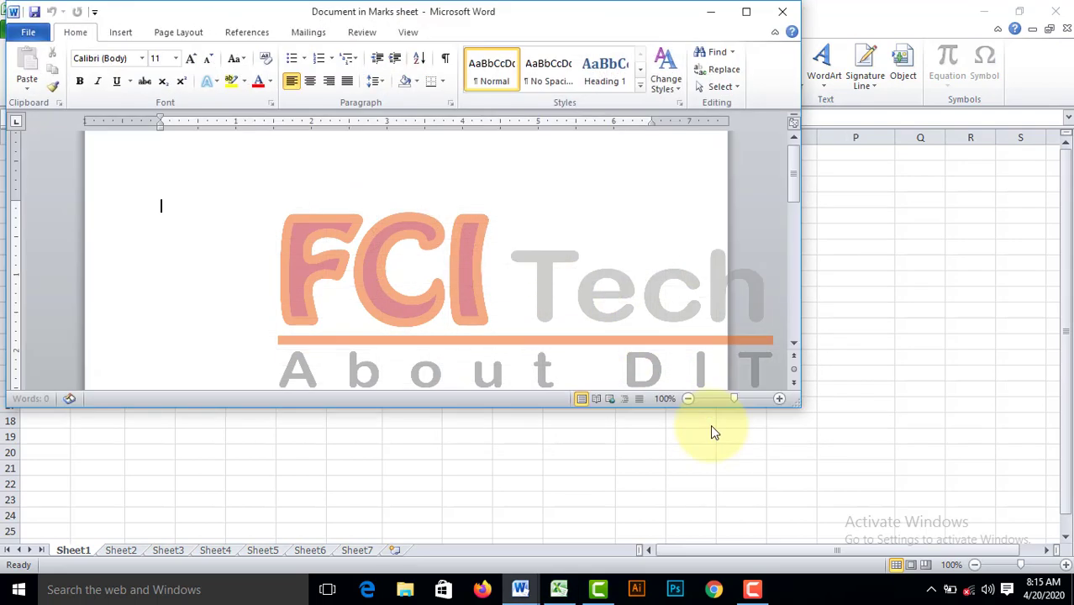
Close the embedded Word document, move its icon slightly down to rows 13 to 16, and deselect it by selecting cell G15.
{"action": "left_click", "coordinate": [783, 12]}
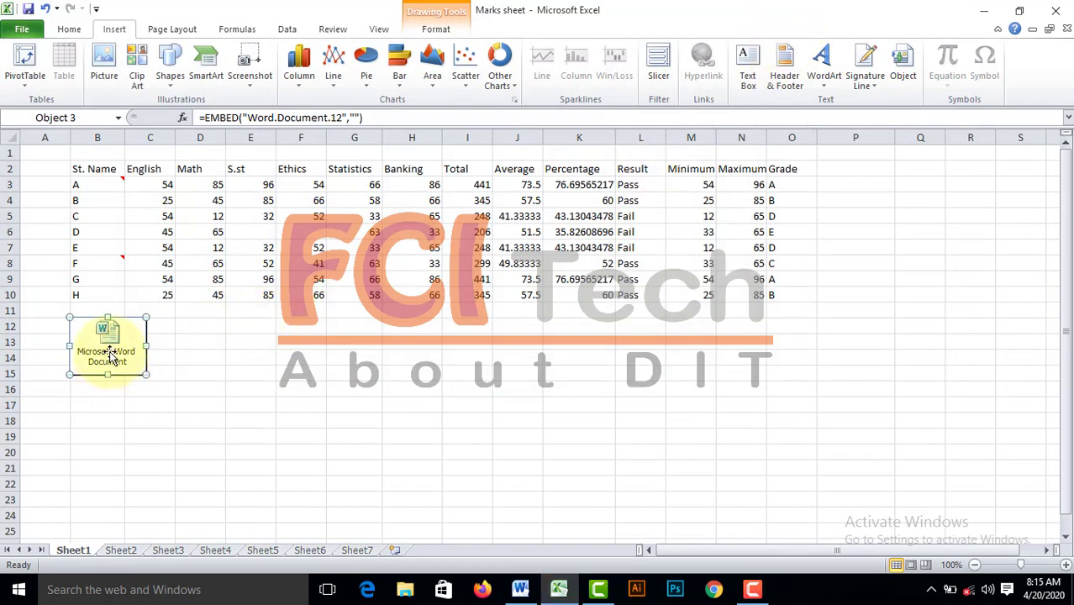
{"action": "left_click_drag", "start_coordinate": [109, 361], "coordinate": [121, 380]}
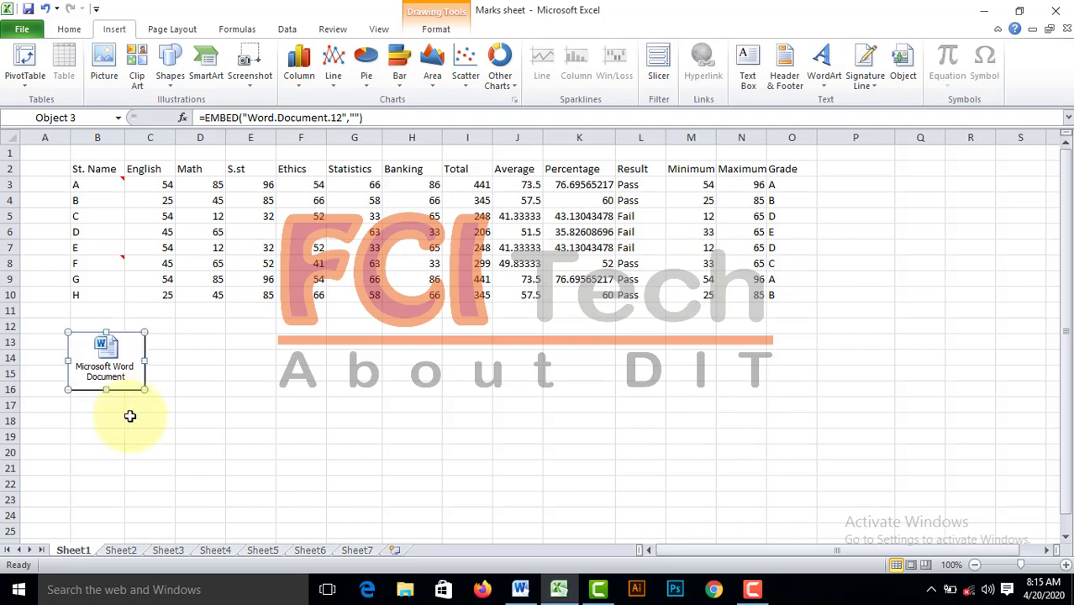
{"action": "left_click", "coordinate": [358, 374]}
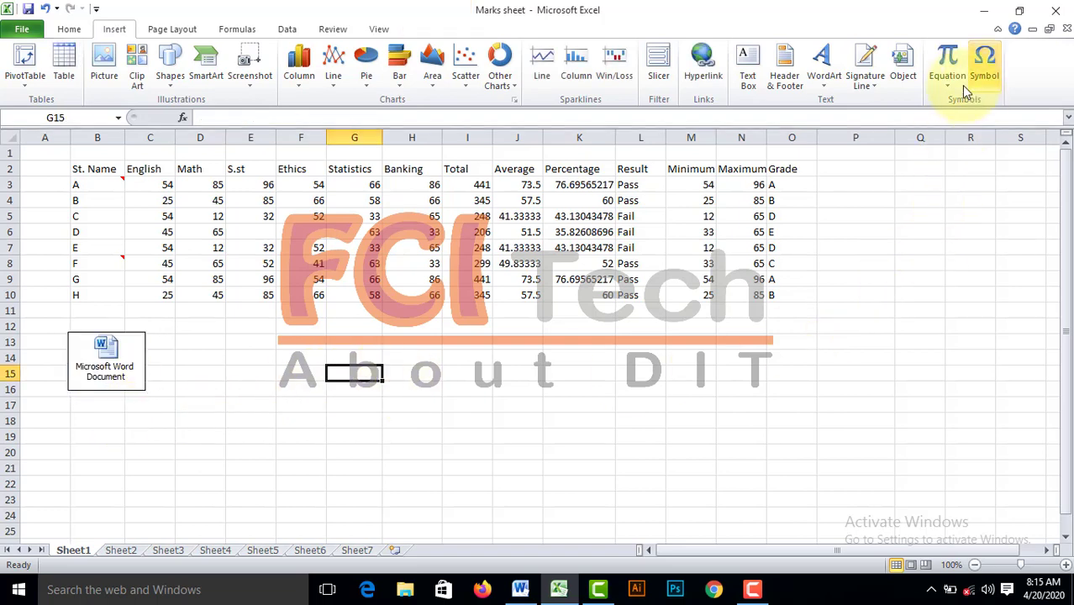
Use Go To Special to select all objects on the marks sheet, and deselect them by selecting cell I13.
{"action": "left_click", "coordinate": [72, 29]}
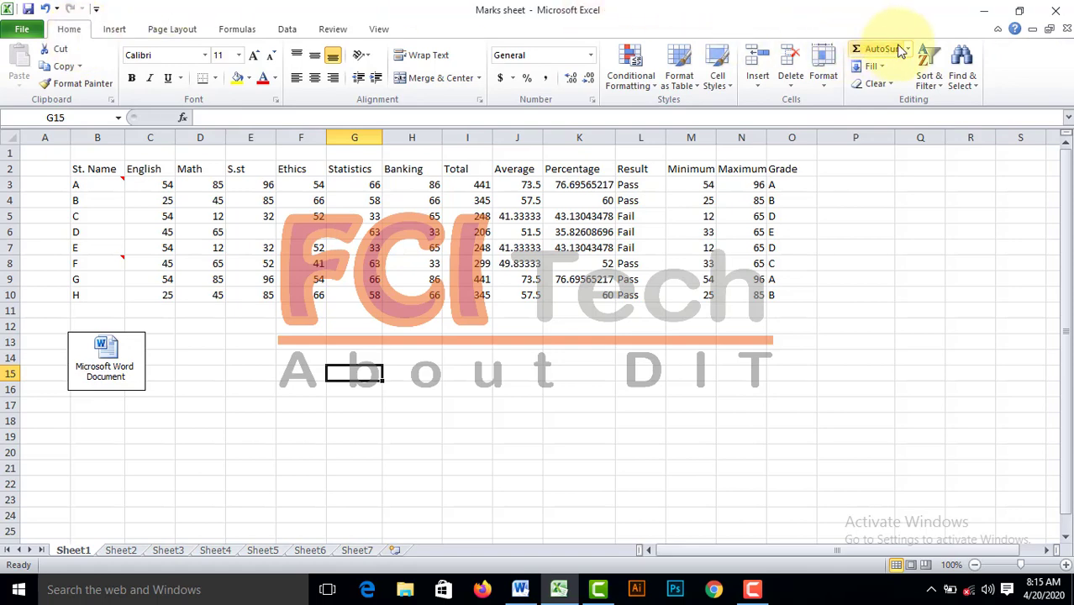
{"action": "left_click", "coordinate": [975, 77]}
{"action": "left_click", "coordinate": [972, 137]}
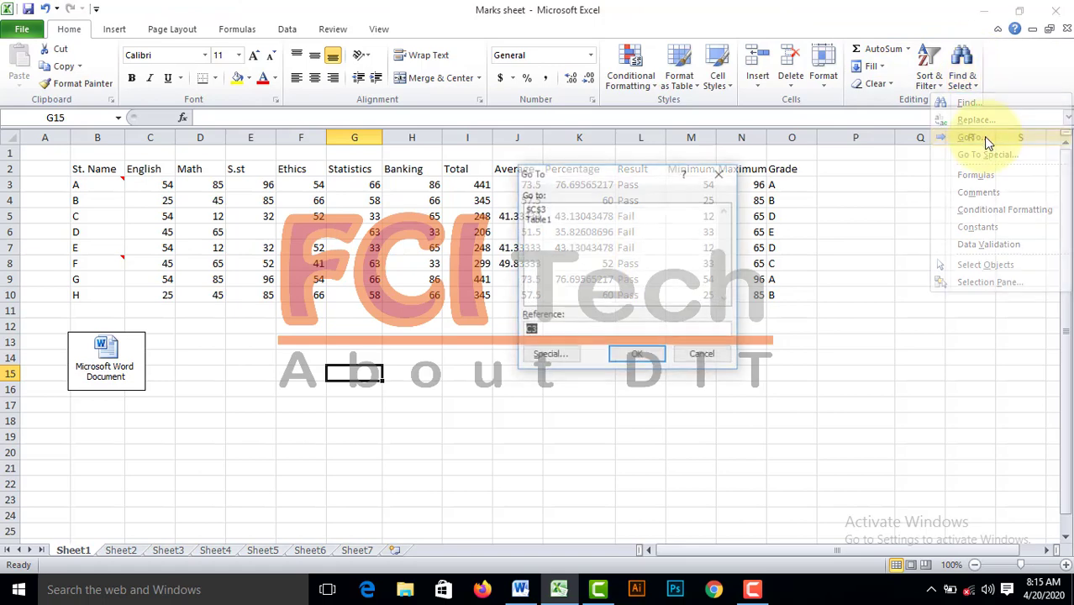
{"action": "left_click", "coordinate": [546, 356]}
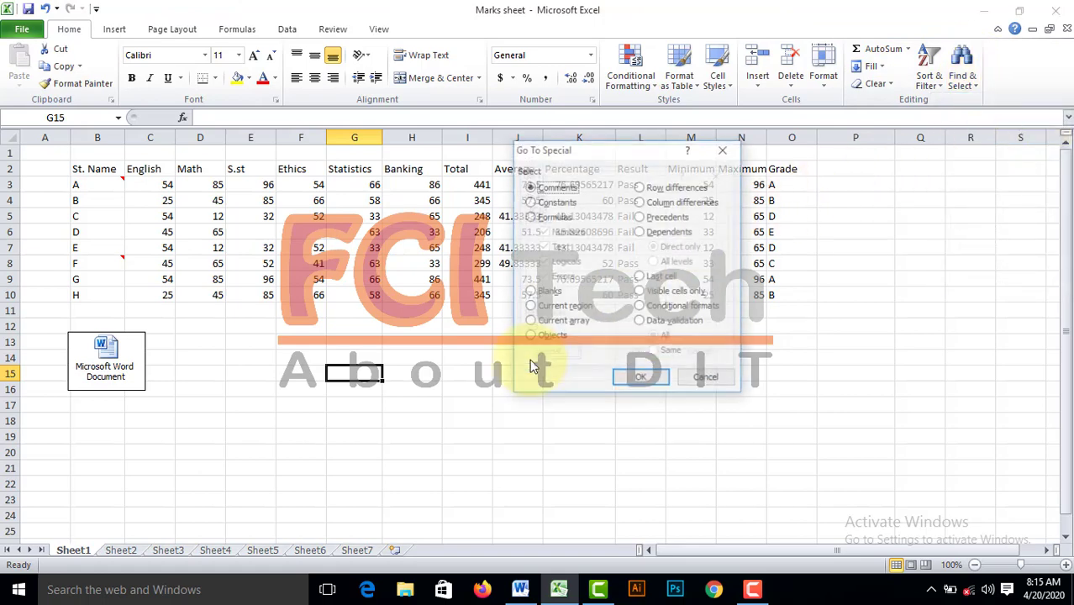
{"action": "left_click", "coordinate": [542, 337]}
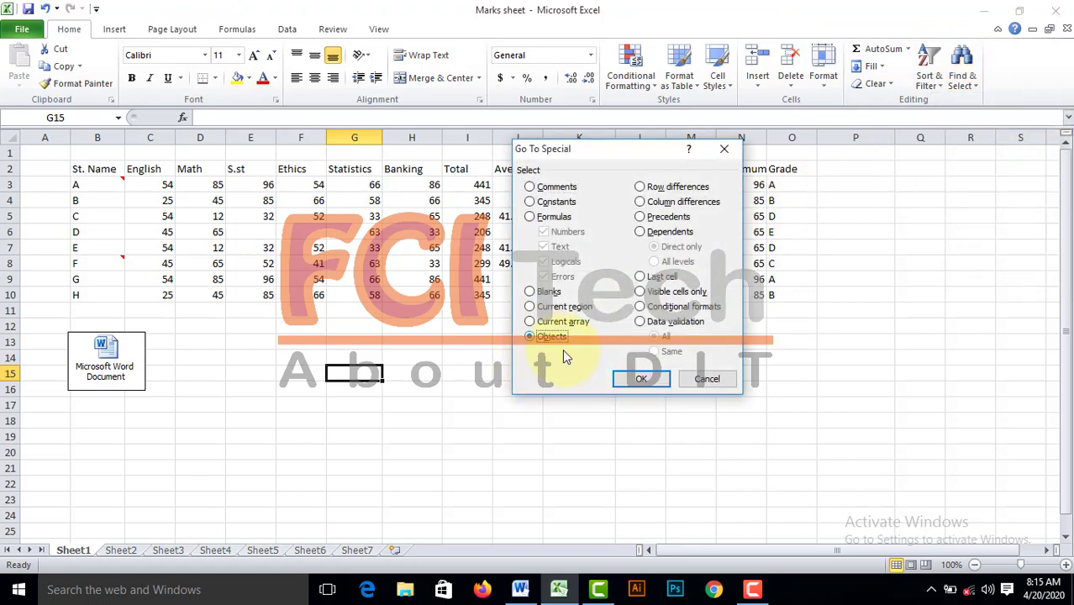
{"action": "left_click", "coordinate": [641, 379]}
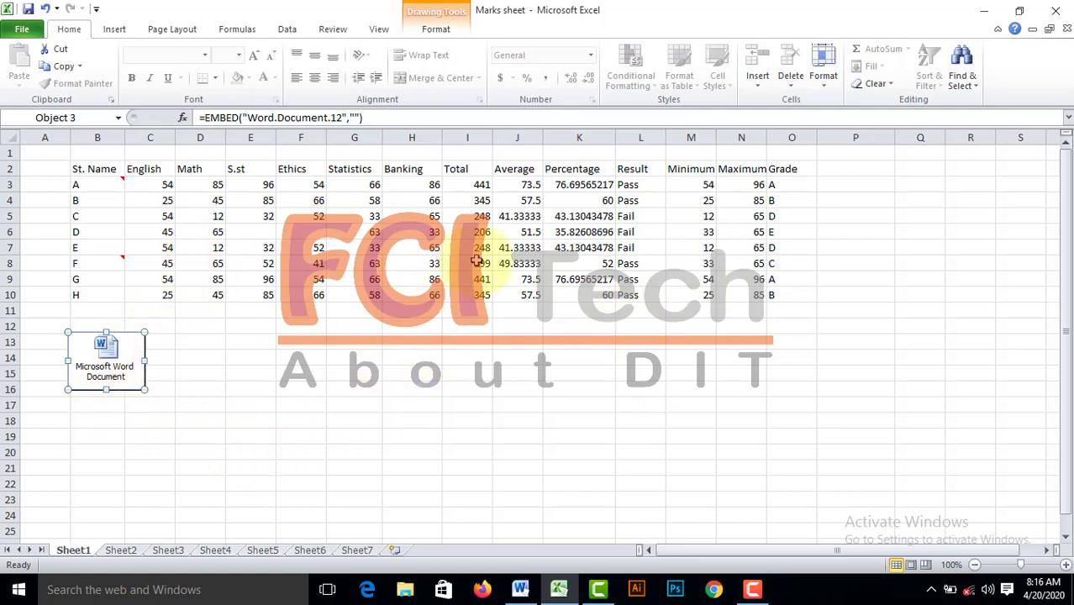
{"action": "left_click", "coordinate": [483, 347]}
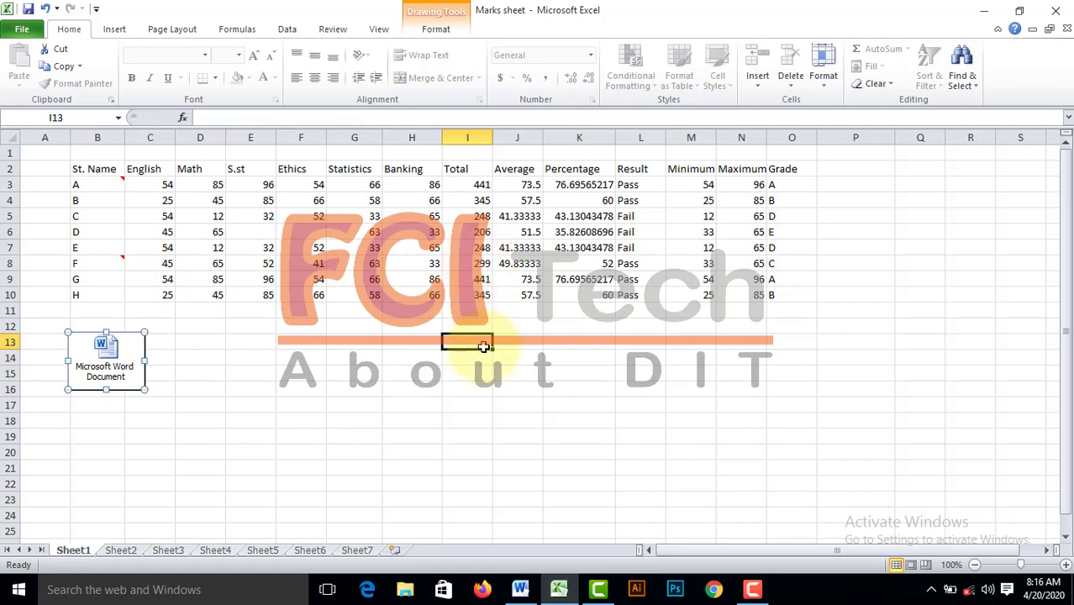
{"action": "left_click", "coordinate": [975, 77]}
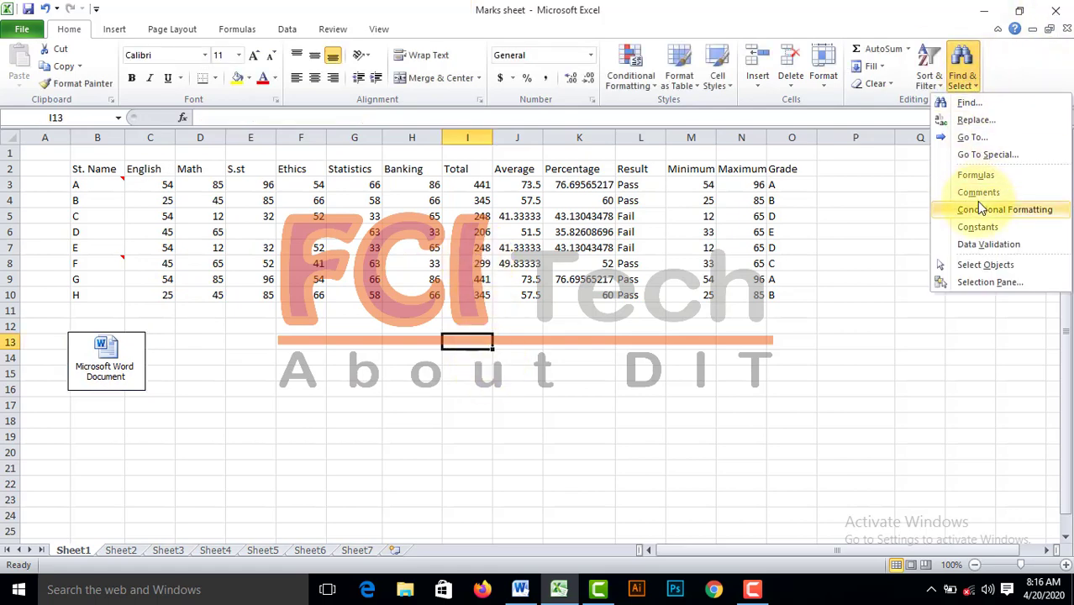
{"action": "left_click", "coordinate": [968, 137]}
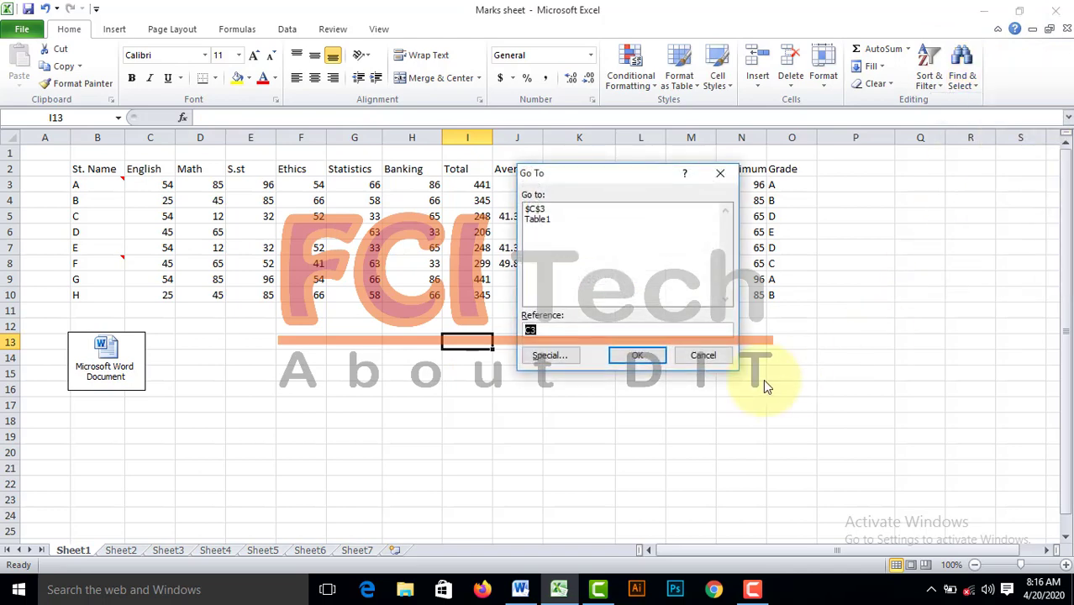
{"action": "left_click", "coordinate": [549, 355]}
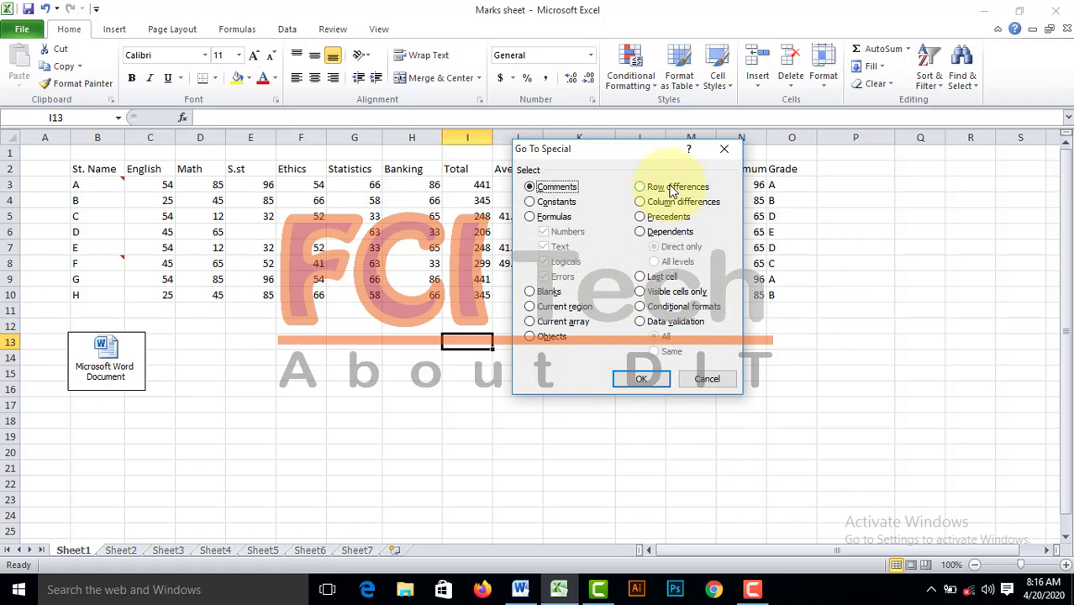
{"action": "left_click", "coordinate": [724, 149]}
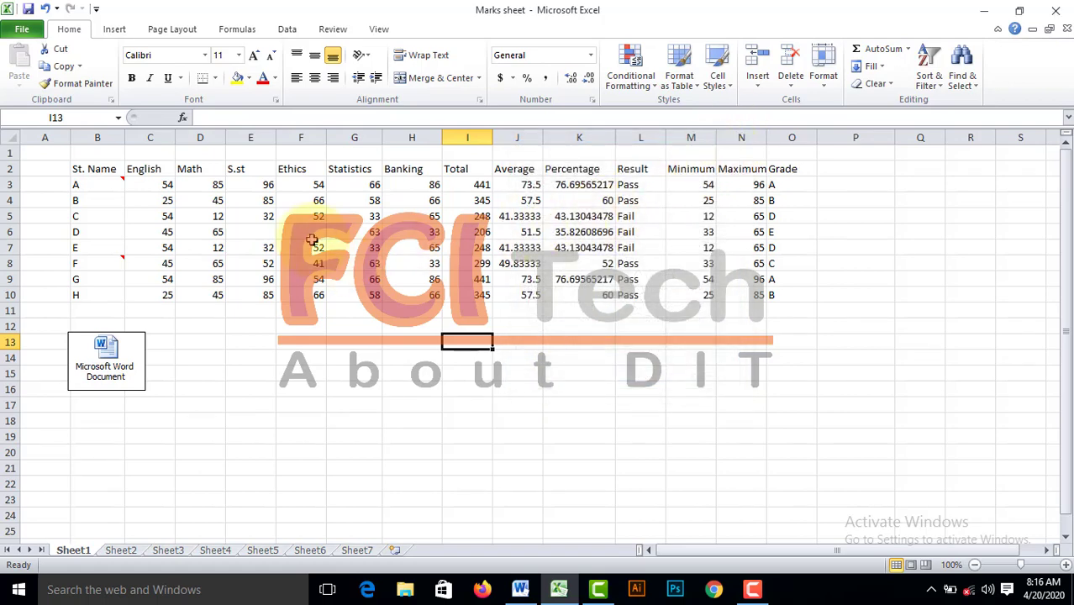
Select cell B2, increase the heights of rows 2 and 3, and slightly widen the St. Name column.
{"action": "left_click", "coordinate": [77, 168]}
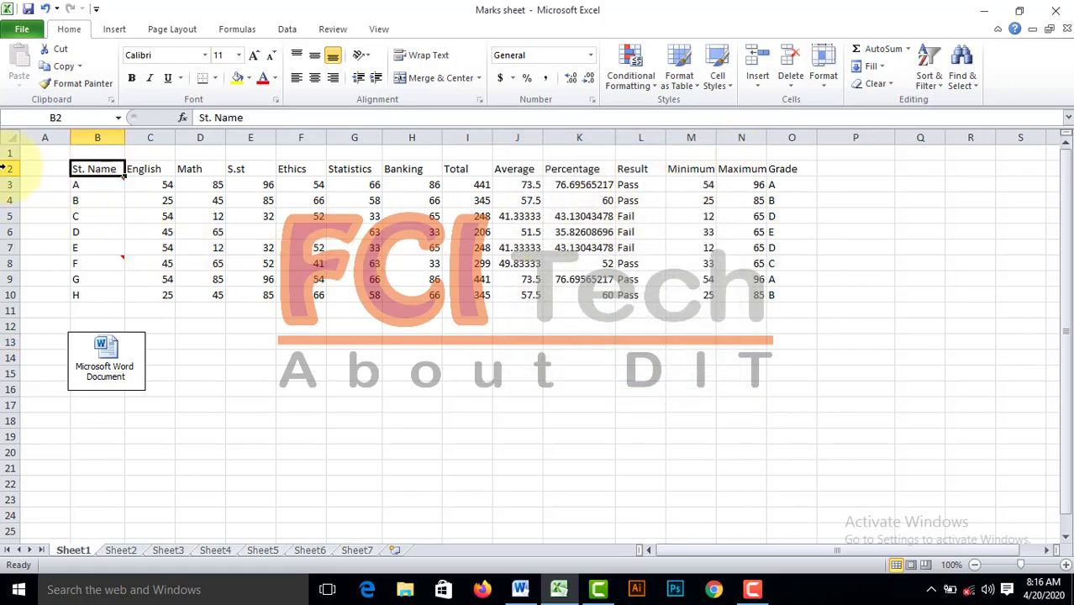
{"action": "left_click_drag", "start_coordinate": [7, 171], "coordinate": [7, 194]}
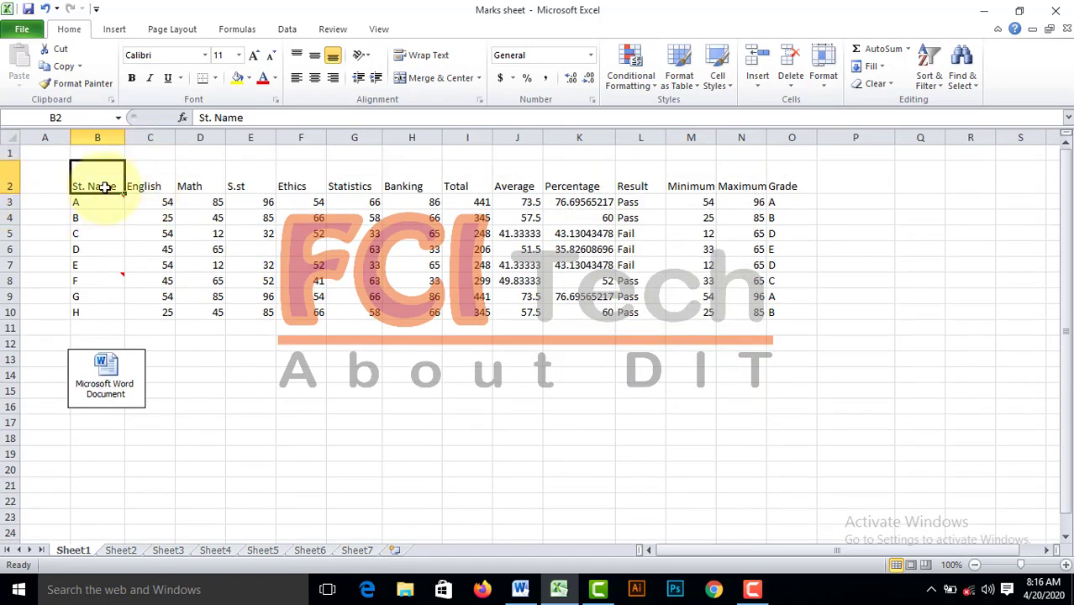
{"action": "left_click_drag", "start_coordinate": [120, 137], "coordinate": [140, 137]}
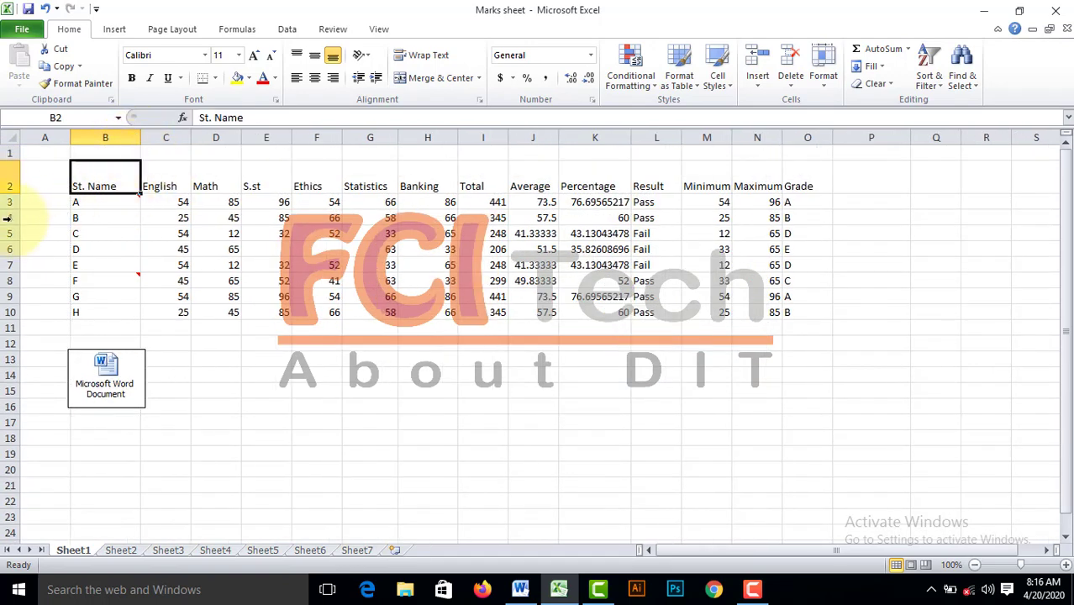
{"action": "left_click_drag", "start_coordinate": [11, 205], "coordinate": [12, 220]}
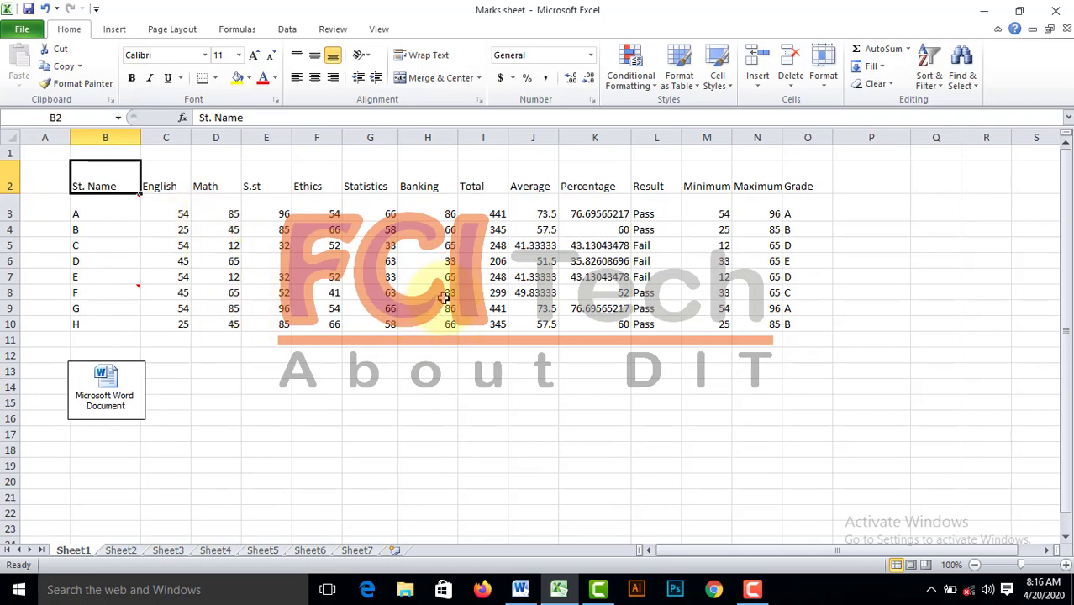
Enter the S.st marks 68 for student D and 95 for student E, and the Ethics mark 78 for student D.
{"action": "left_click", "coordinate": [267, 261]}
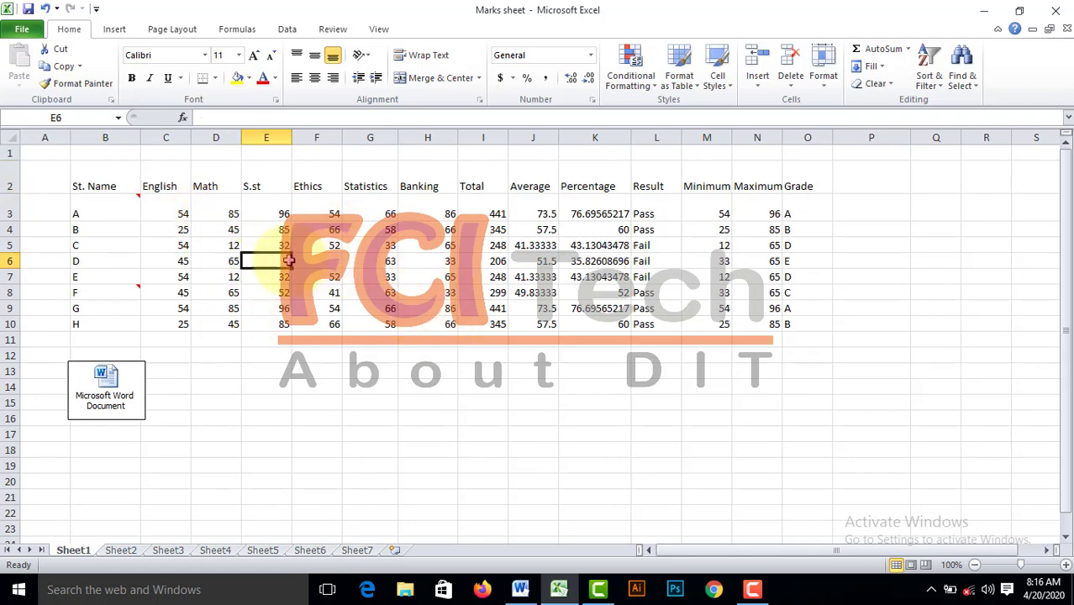
{"action": "type", "text": "68"}
{"action": "key", "text": "Return"}
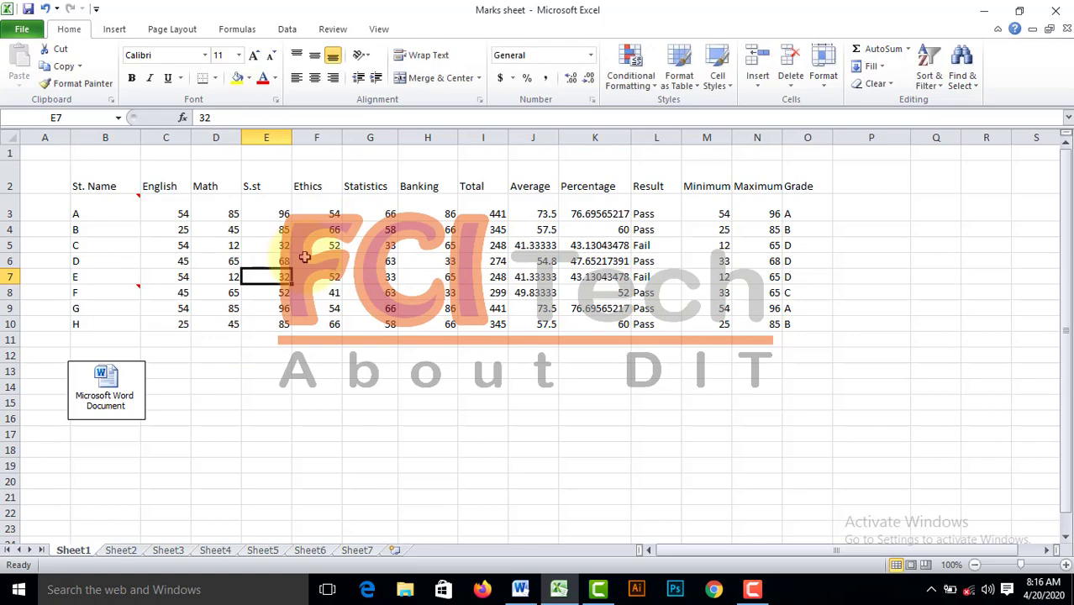
{"action": "type", "text": "95"}
{"action": "key", "text": "Return"}
{"action": "left_click", "coordinate": [326, 257]}
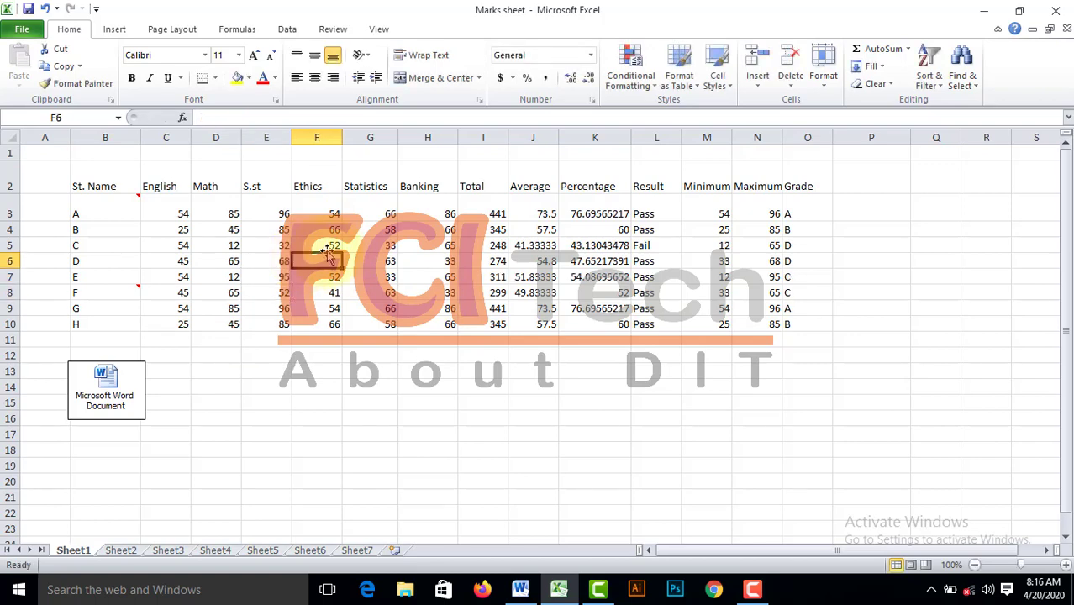
{"action": "type", "text": "78"}
{"action": "key", "text": "Return"}
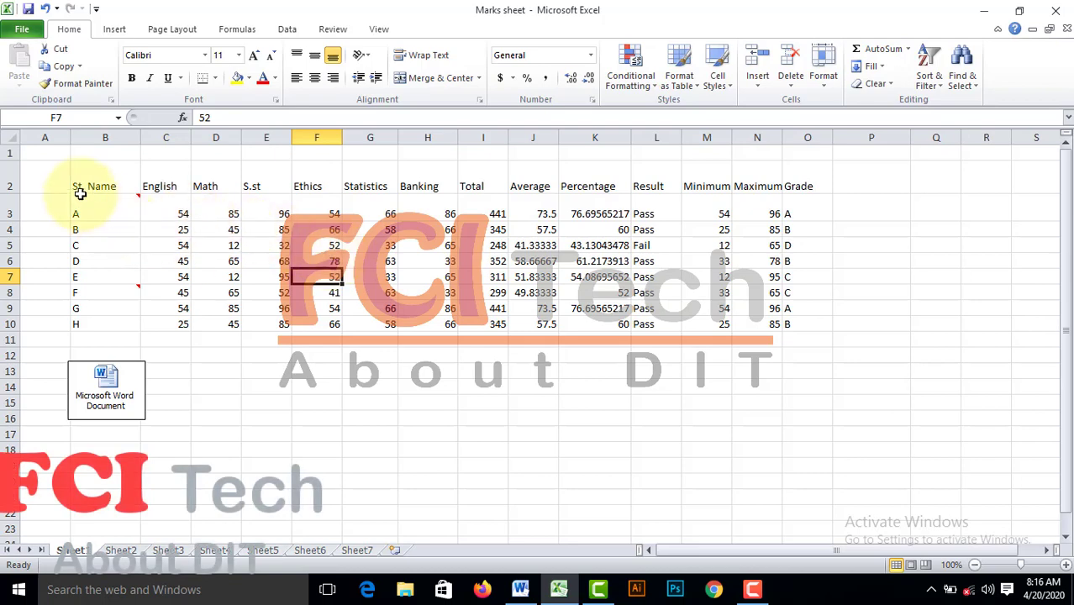
Select the whole marks table B2:O10 and use Go To Special to select its row differences.
{"action": "left_click_drag", "start_coordinate": [85, 187], "coordinate": [778, 319]}
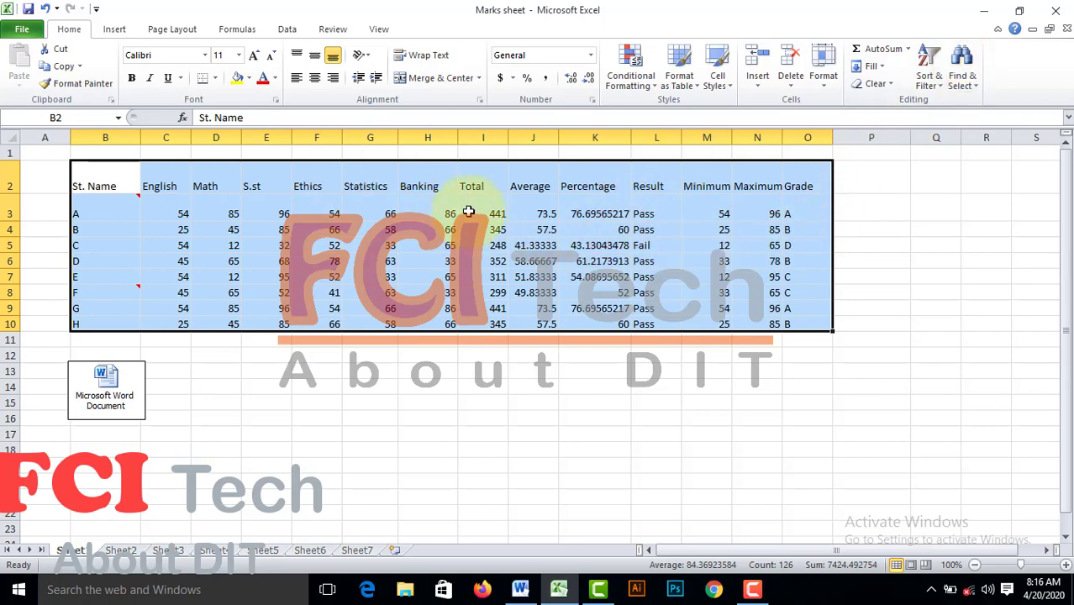
{"action": "left_click", "coordinate": [966, 71]}
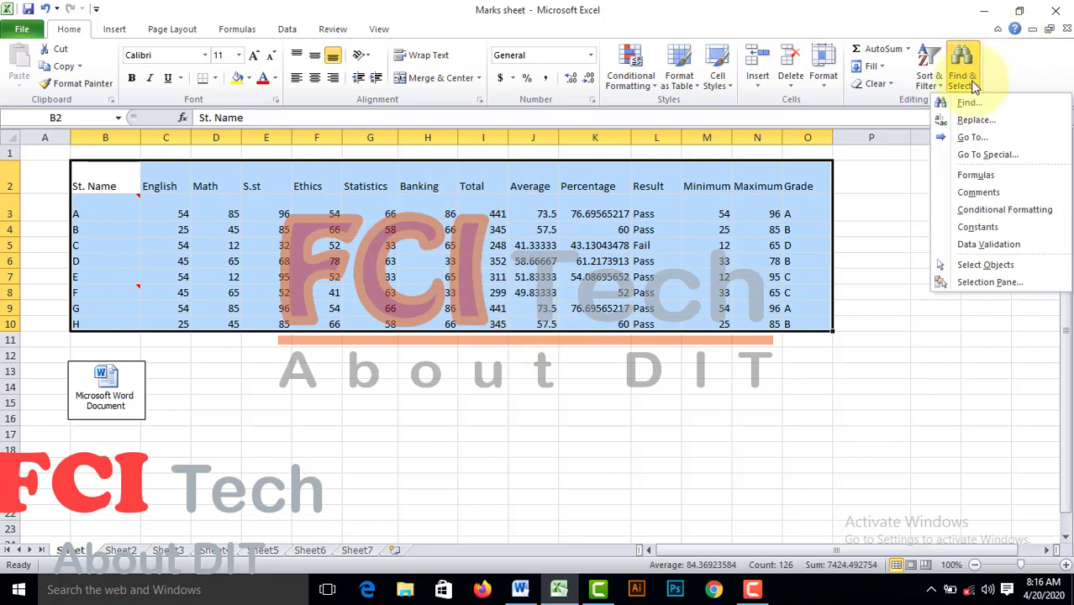
{"action": "left_click", "coordinate": [985, 141]}
{"action": "left_click", "coordinate": [548, 358]}
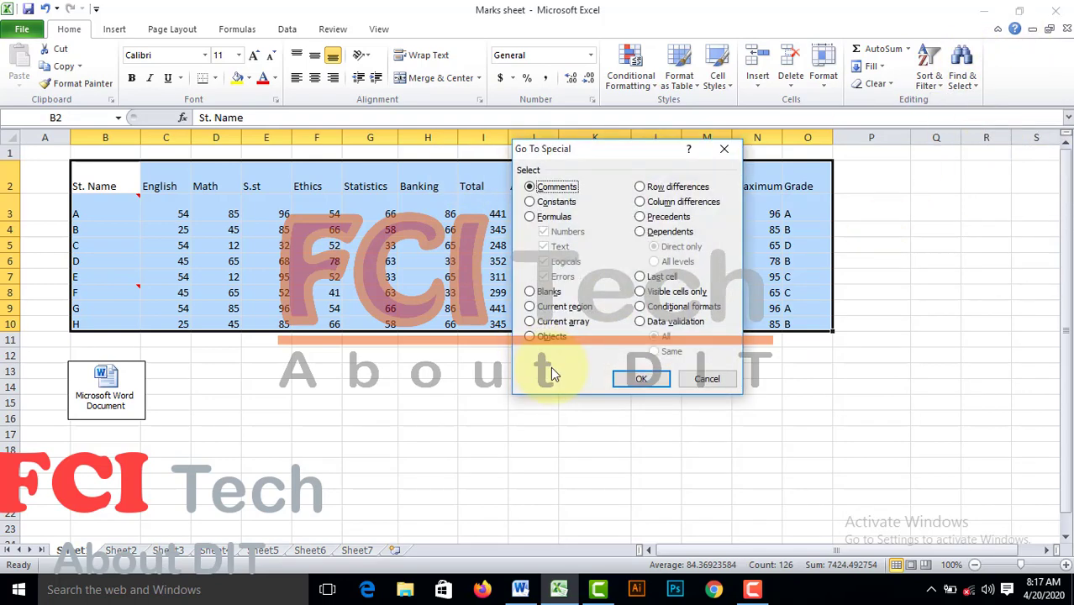
{"action": "left_click", "coordinate": [659, 190]}
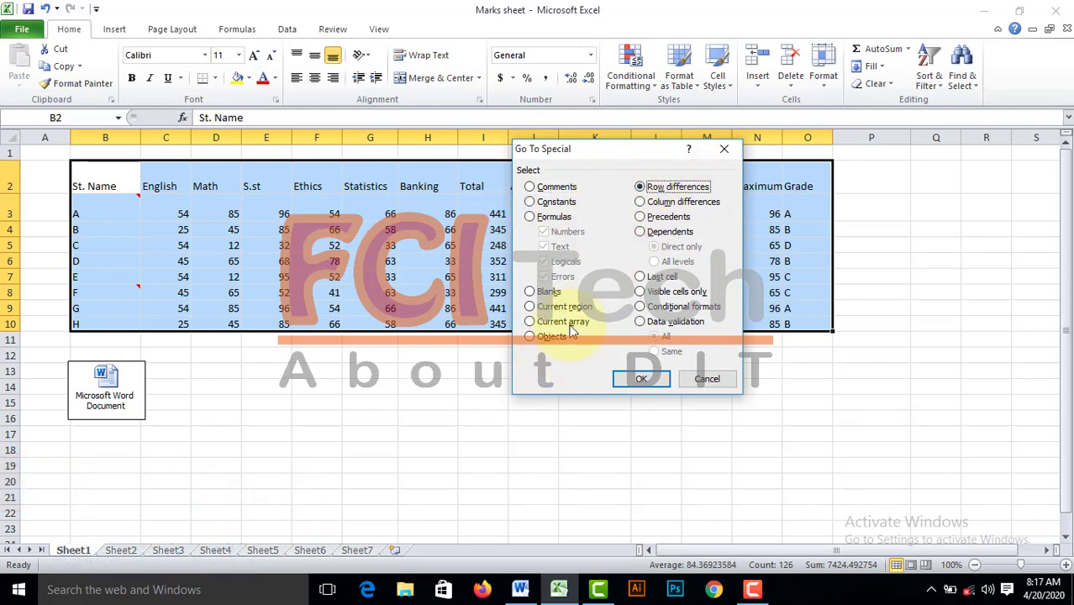
{"action": "left_click", "coordinate": [639, 382]}
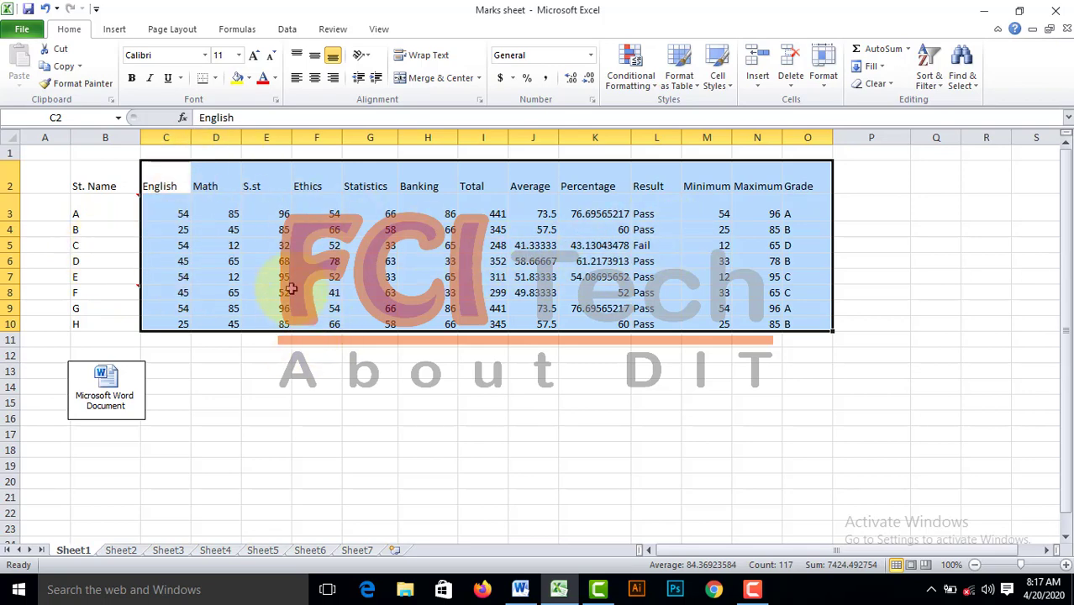
Apply the Go To Special row differences selection again within the selected range C2:O10.
{"action": "left_click", "coordinate": [957, 79]}
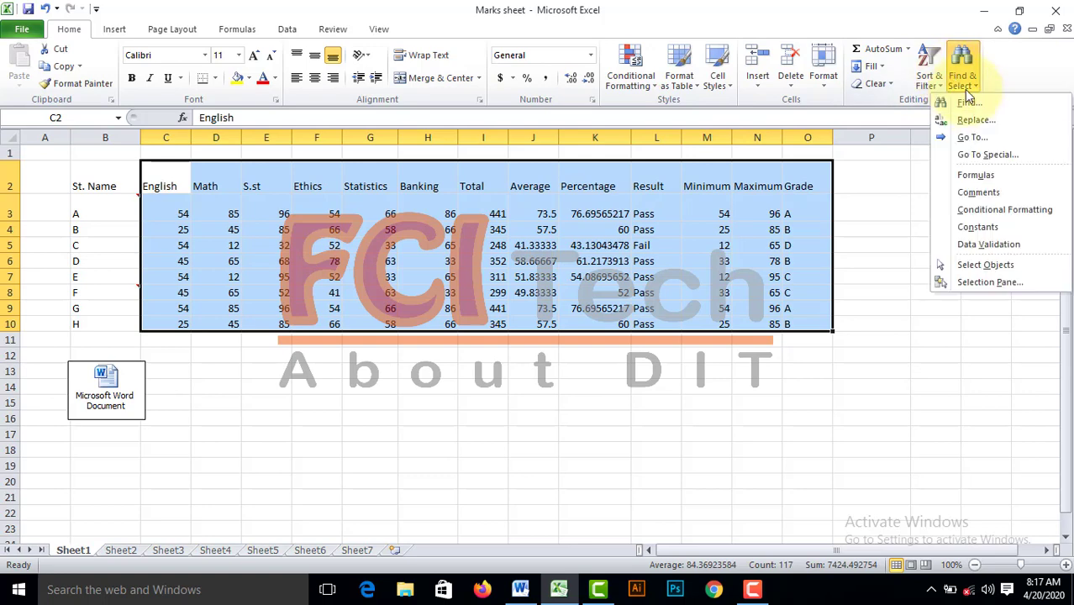
{"action": "left_click", "coordinate": [995, 137]}
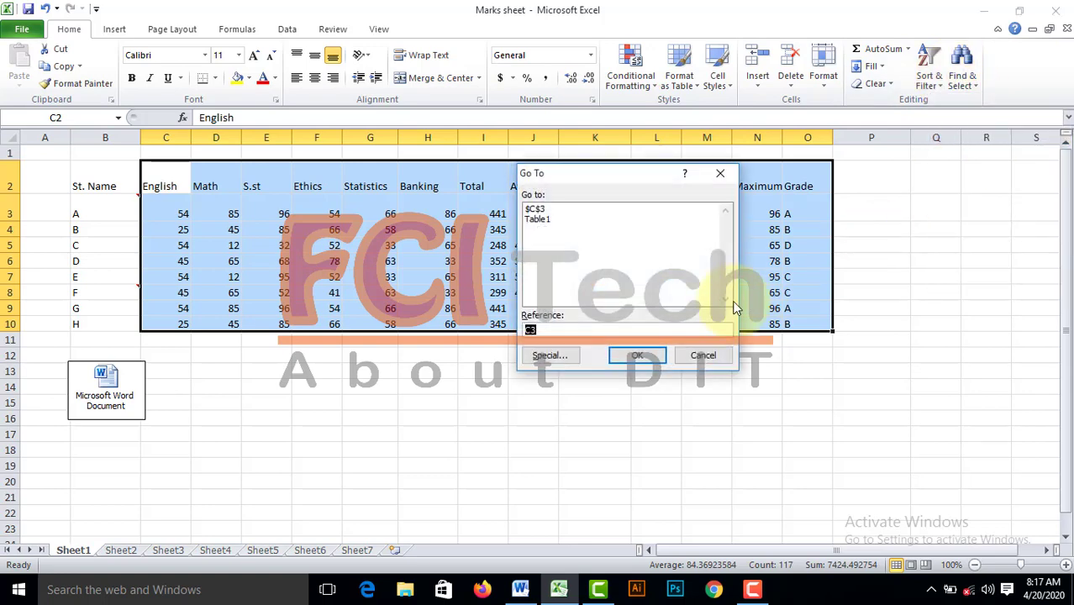
{"action": "left_click", "coordinate": [555, 357]}
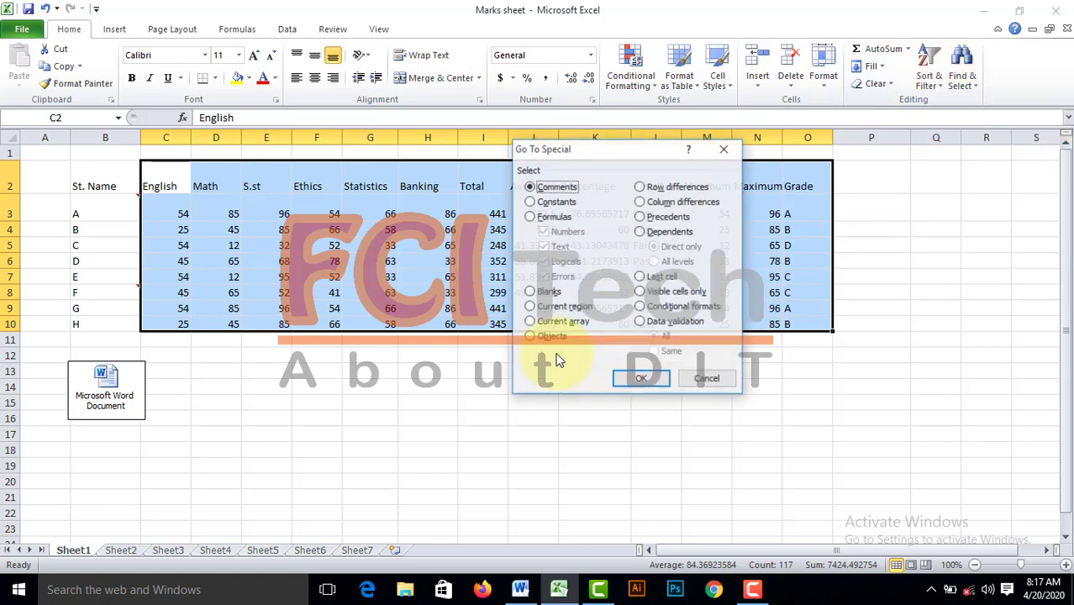
{"action": "left_click", "coordinate": [698, 188]}
{"action": "left_click", "coordinate": [641, 379]}
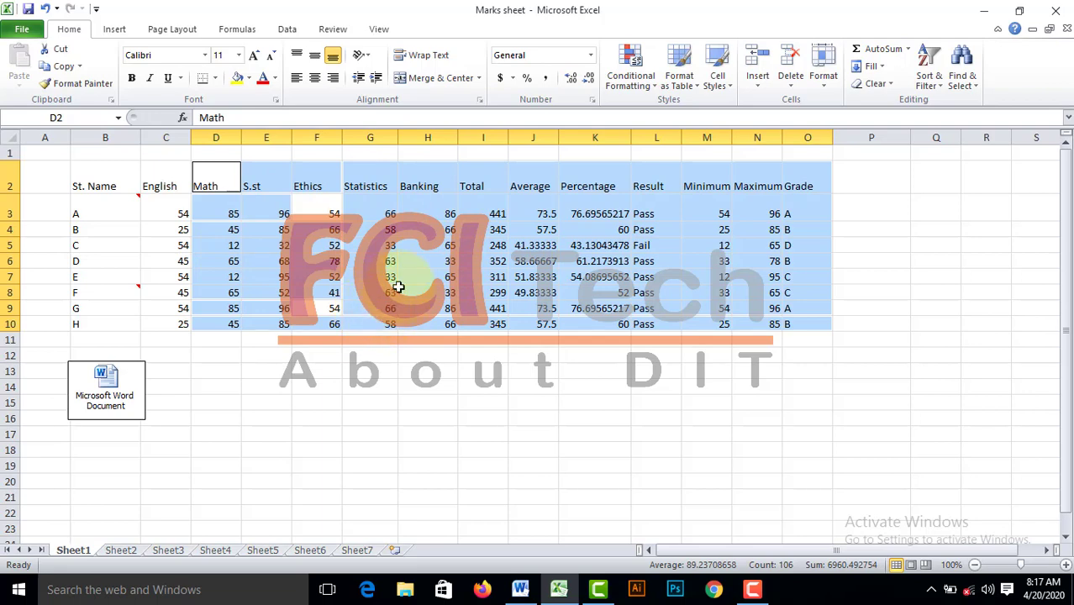
Use Go To Special to select the column differences within the current selection, with D2 as the active cell.
{"action": "left_click", "coordinate": [962, 76]}
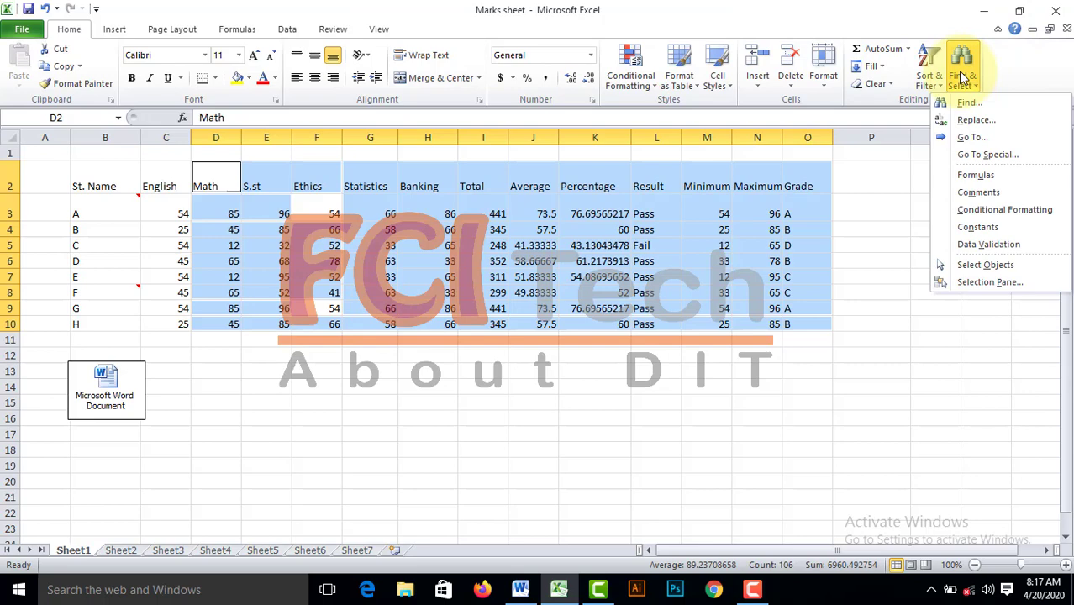
{"action": "left_click", "coordinate": [983, 137]}
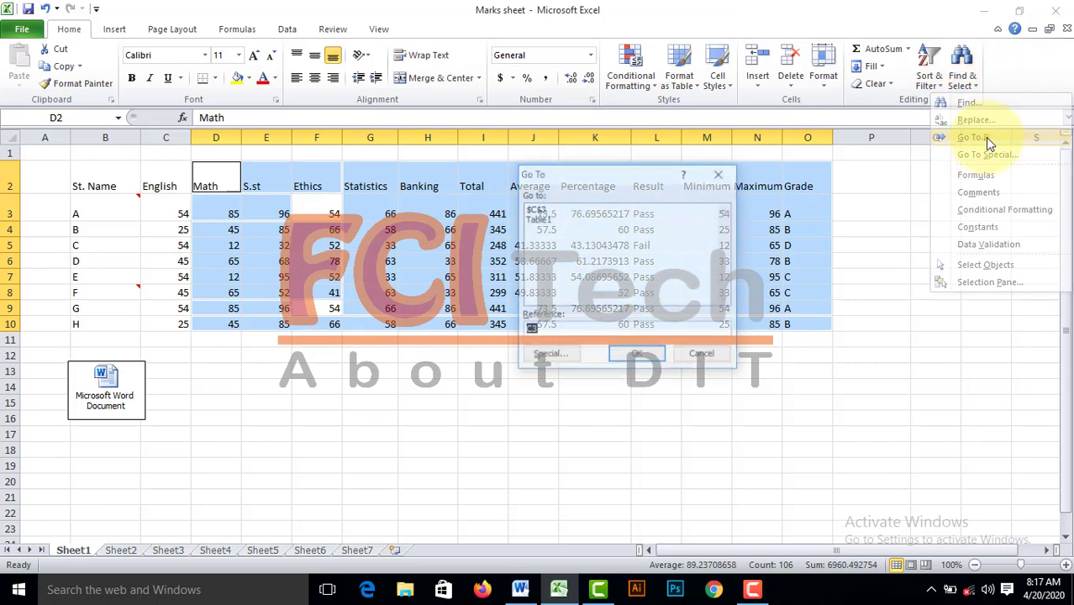
{"action": "left_click", "coordinate": [549, 355]}
{"action": "left_click", "coordinate": [663, 203]}
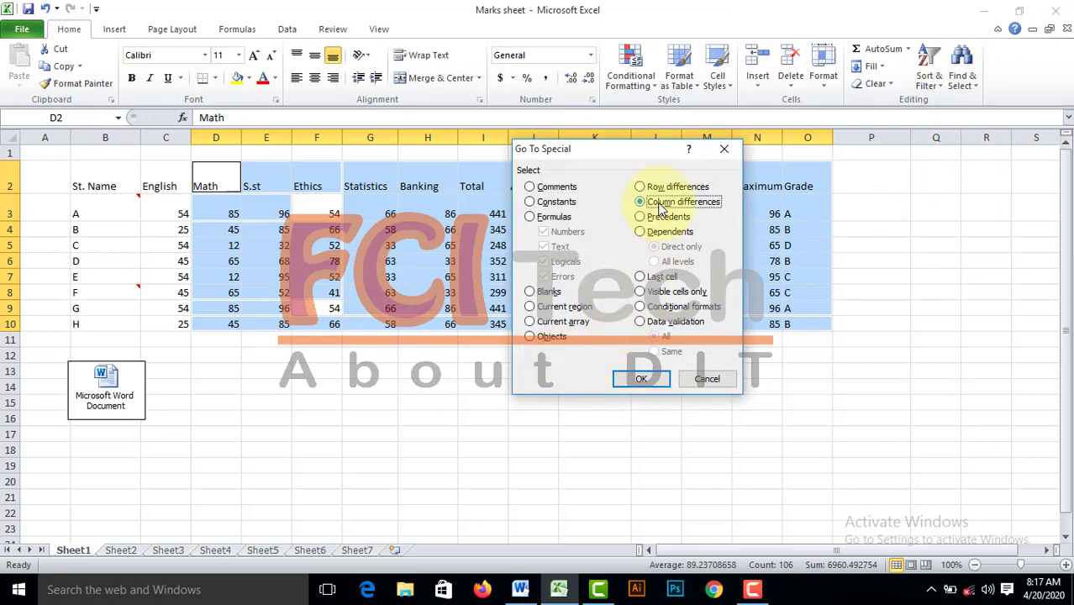
{"action": "left_click", "coordinate": [641, 379]}
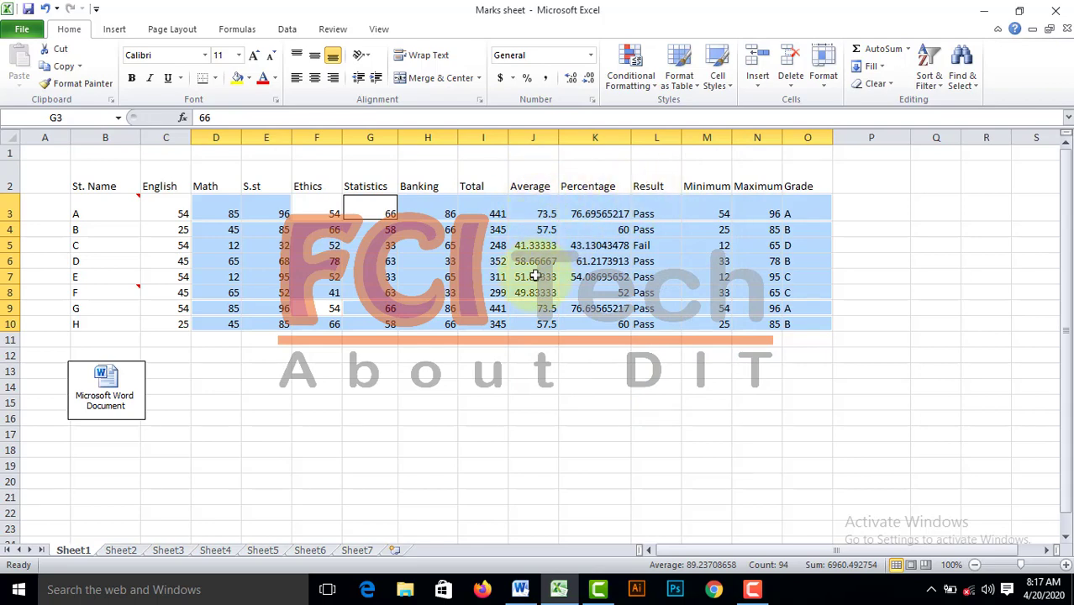
Repeat the Go To Special column differences selection on the remaining selected cells, with G3 as the active cell.
{"action": "left_click", "coordinate": [968, 71]}
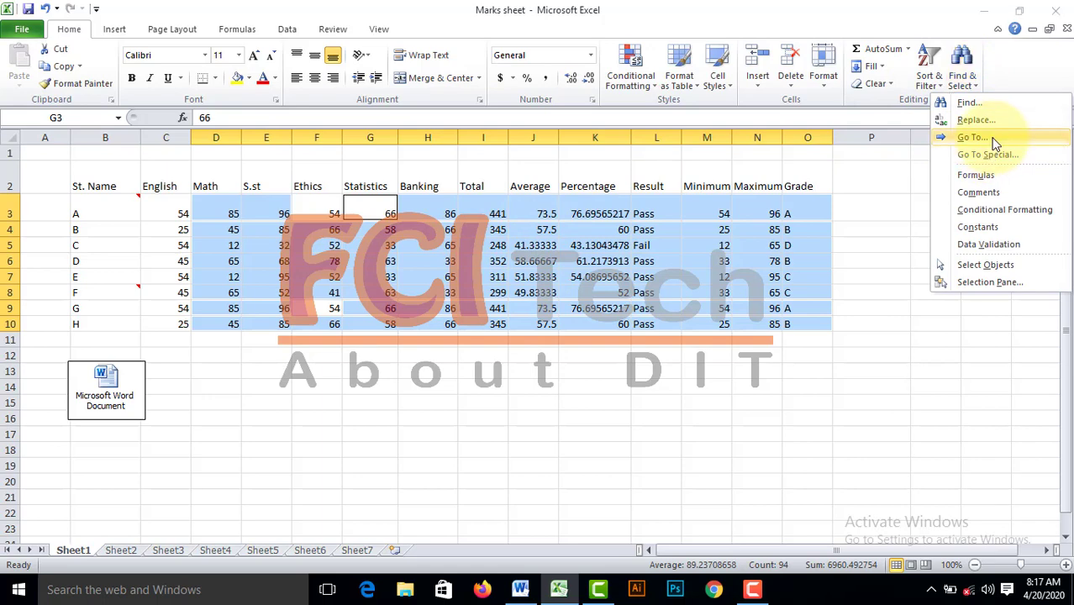
{"action": "left_click", "coordinate": [973, 138]}
{"action": "left_click", "coordinate": [569, 355]}
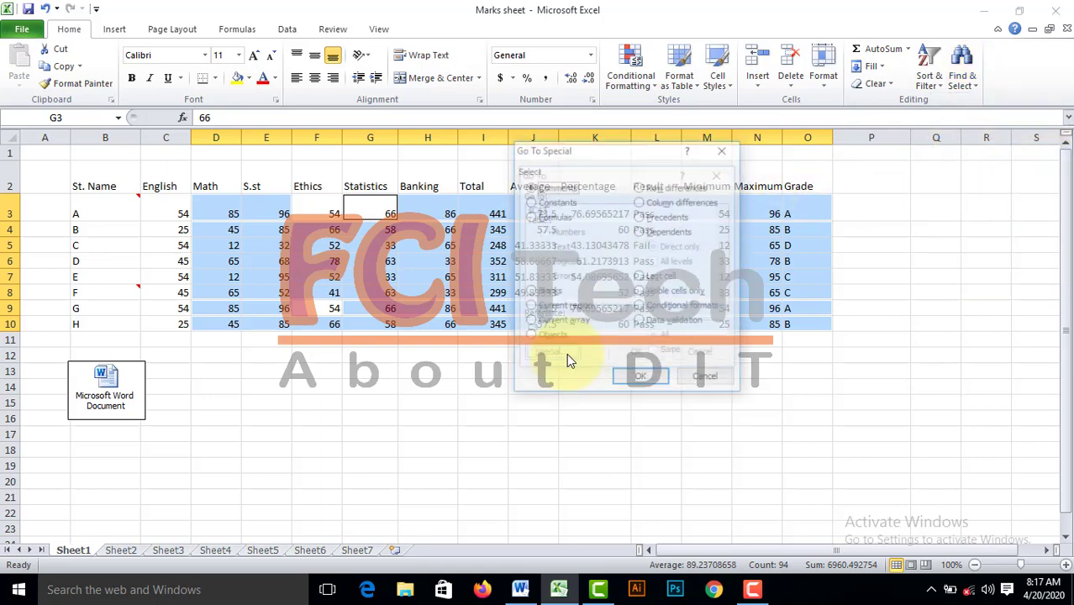
{"action": "left_click", "coordinate": [668, 202]}
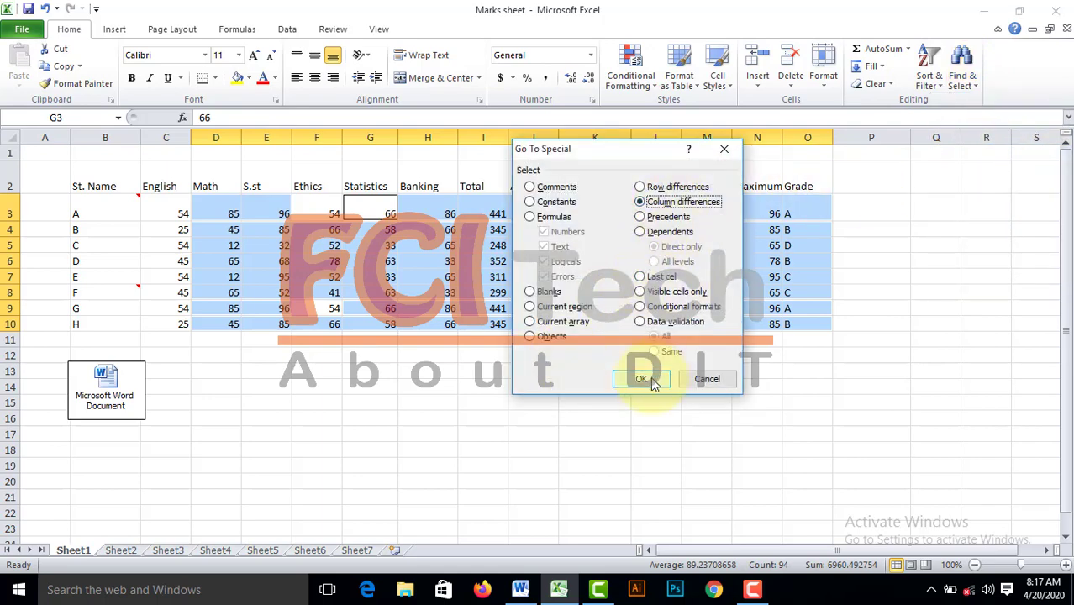
{"action": "left_click", "coordinate": [641, 379]}
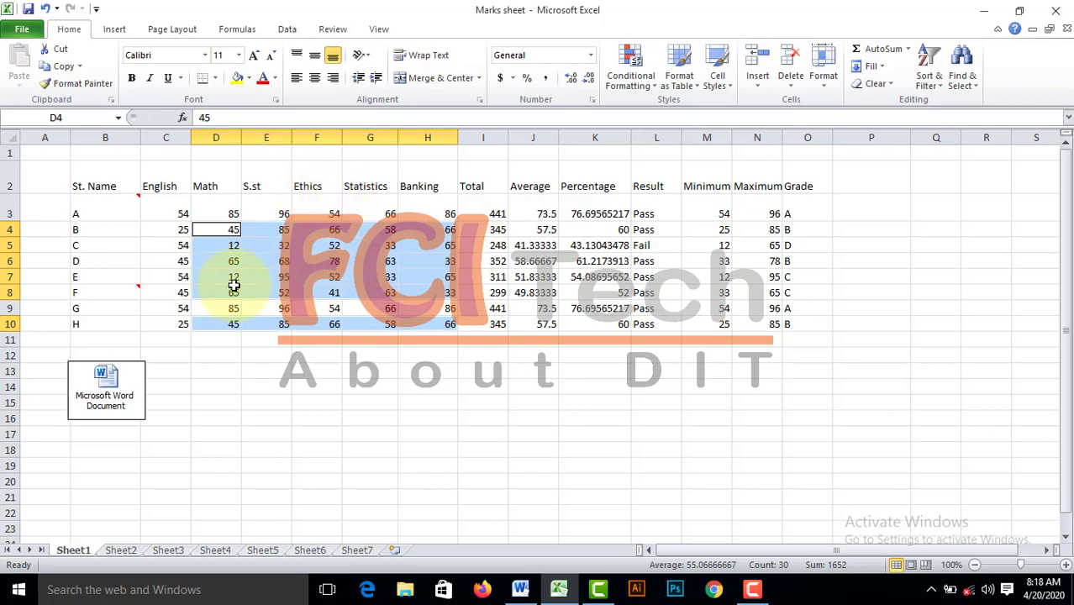
{"action": "left_click", "coordinate": [229, 245]}
{"action": "left_click", "coordinate": [243, 270]}
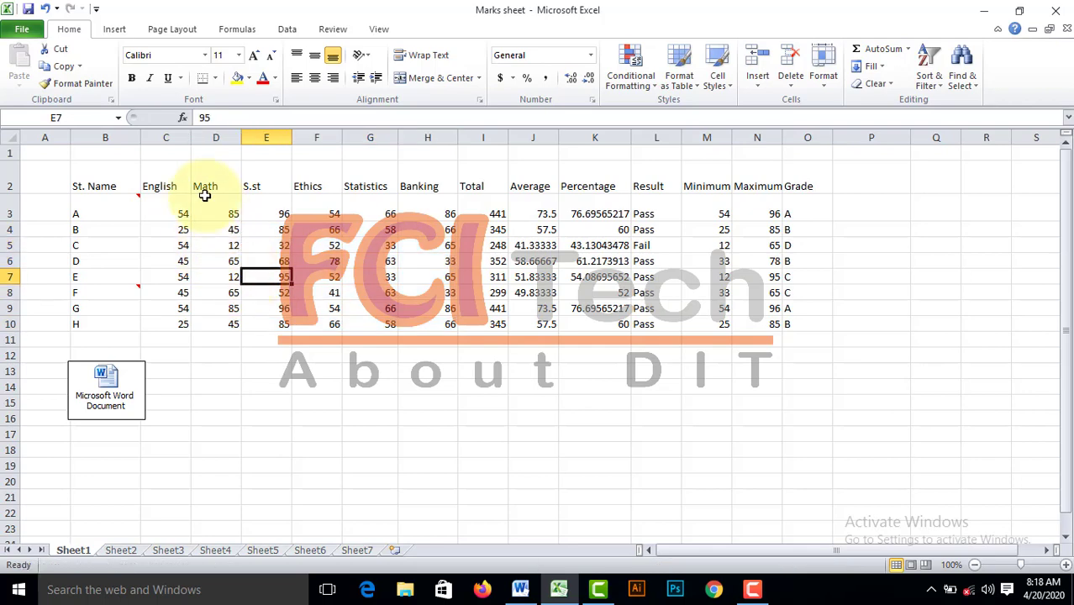
{"action": "left_click", "coordinate": [215, 244]}
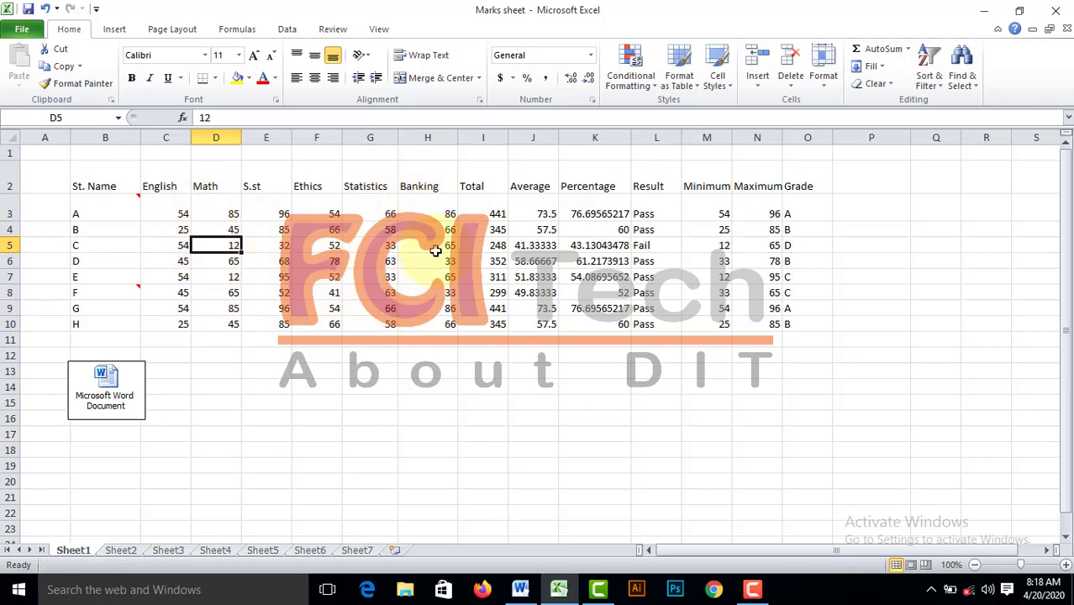
{"action": "left_click", "coordinate": [962, 69]}
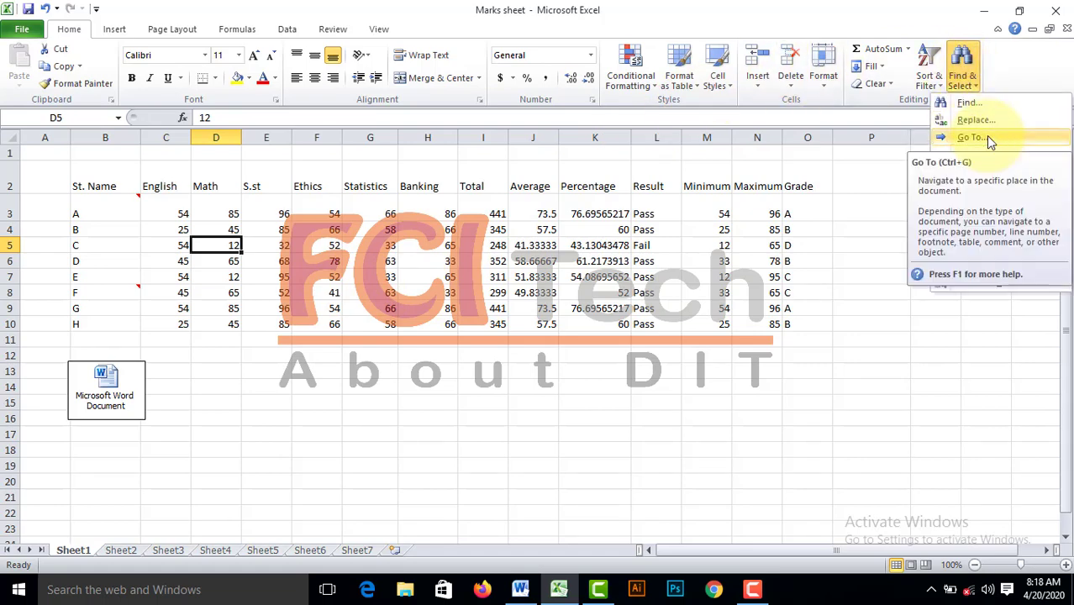
{"action": "left_click", "coordinate": [988, 138]}
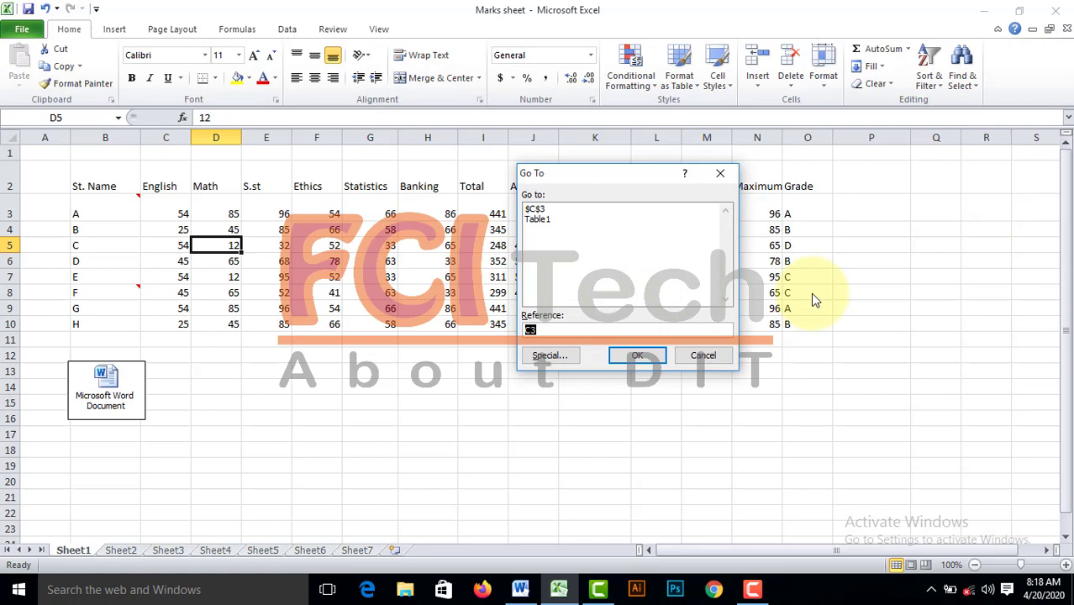
{"action": "left_click", "coordinate": [540, 354]}
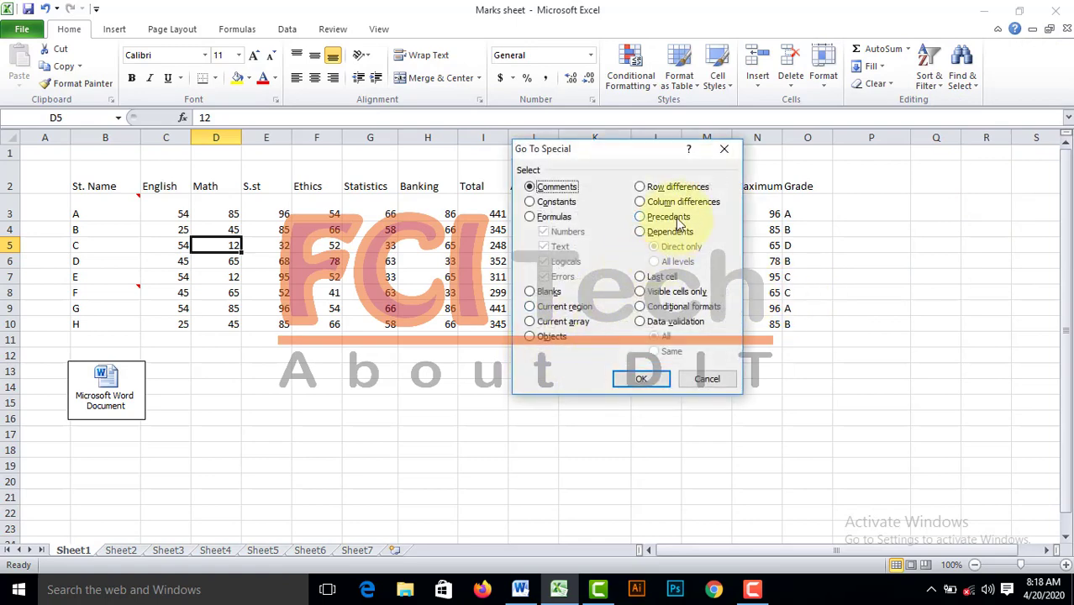
{"action": "left_click", "coordinate": [734, 155]}
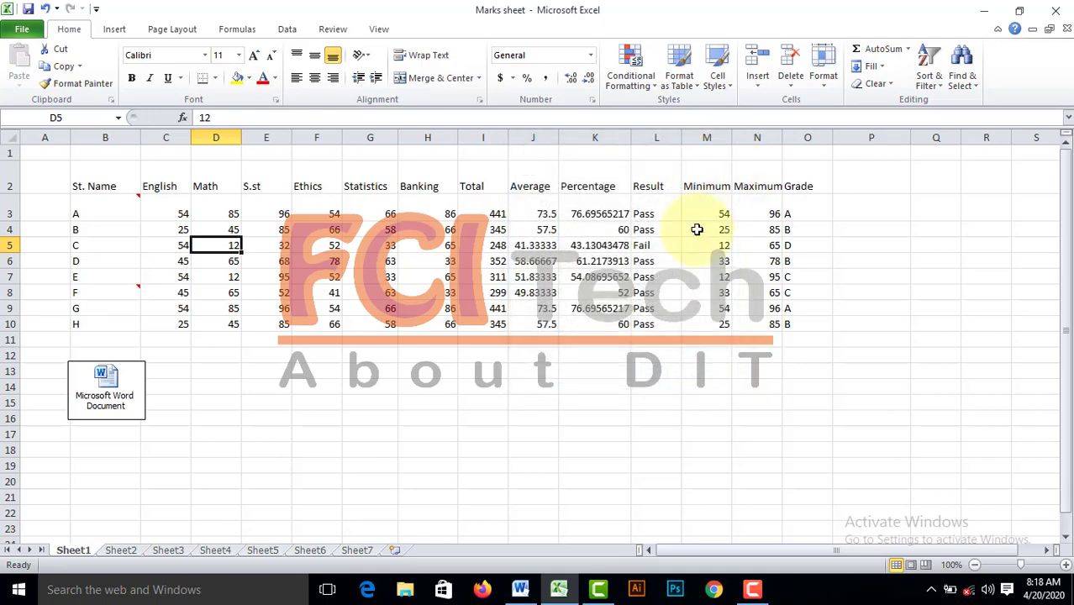
{"action": "left_click", "coordinate": [174, 233]}
{"action": "left_click", "coordinate": [172, 245]}
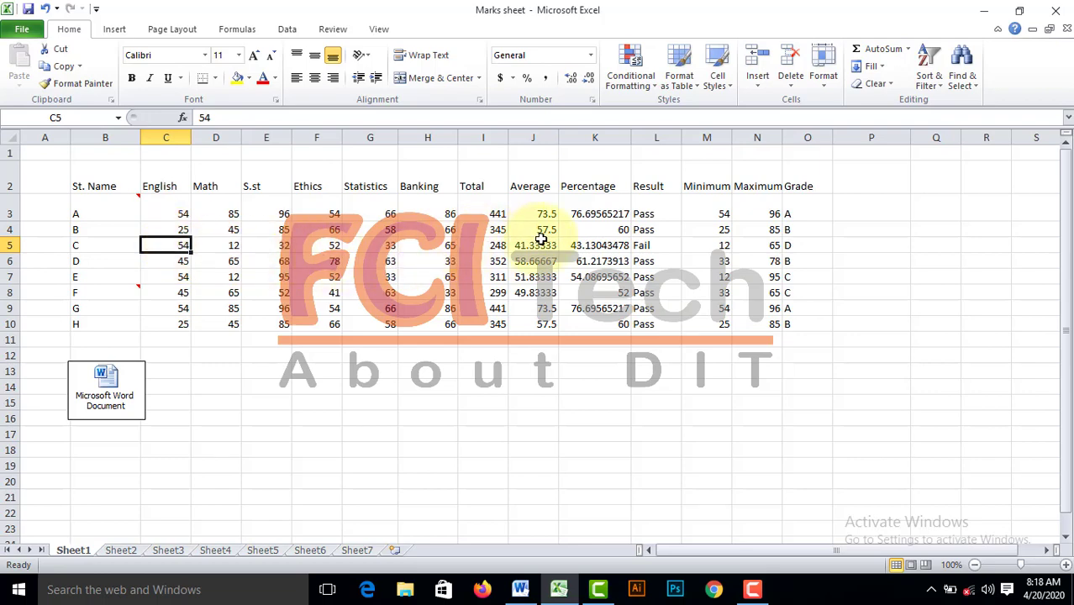
Examine the Total formula in cell I3 and the cell range it references.
{"action": "left_click", "coordinate": [481, 212]}
{"action": "double_click", "coordinate": [483, 214]}
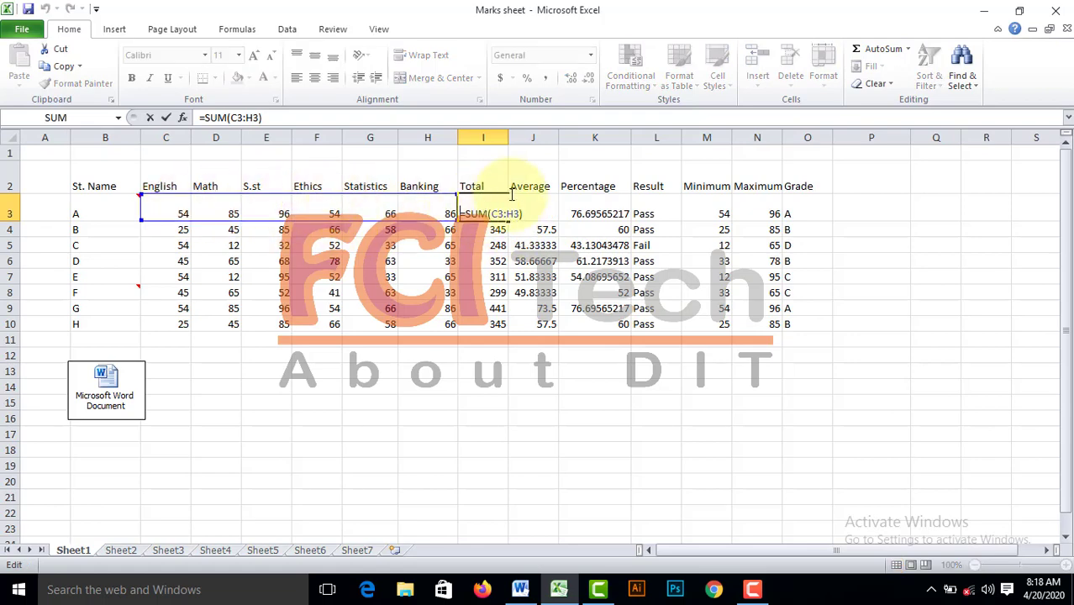
{"action": "key", "text": "Return"}
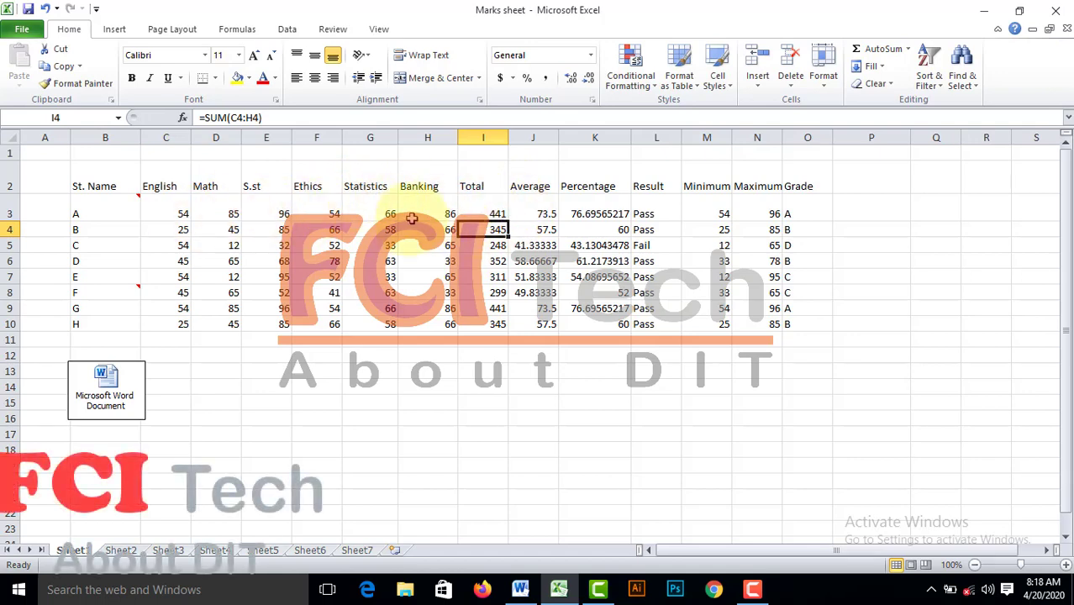
Use Go To Special to select the precedents of the Total formula in cell I3.
{"action": "left_click", "coordinate": [477, 207]}
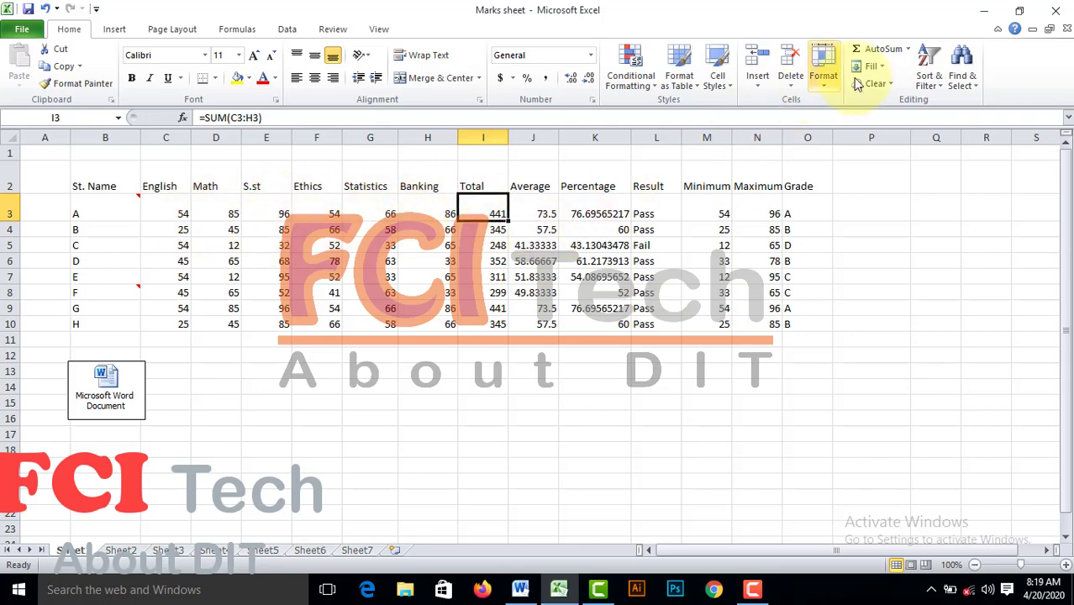
{"action": "left_click", "coordinate": [963, 66]}
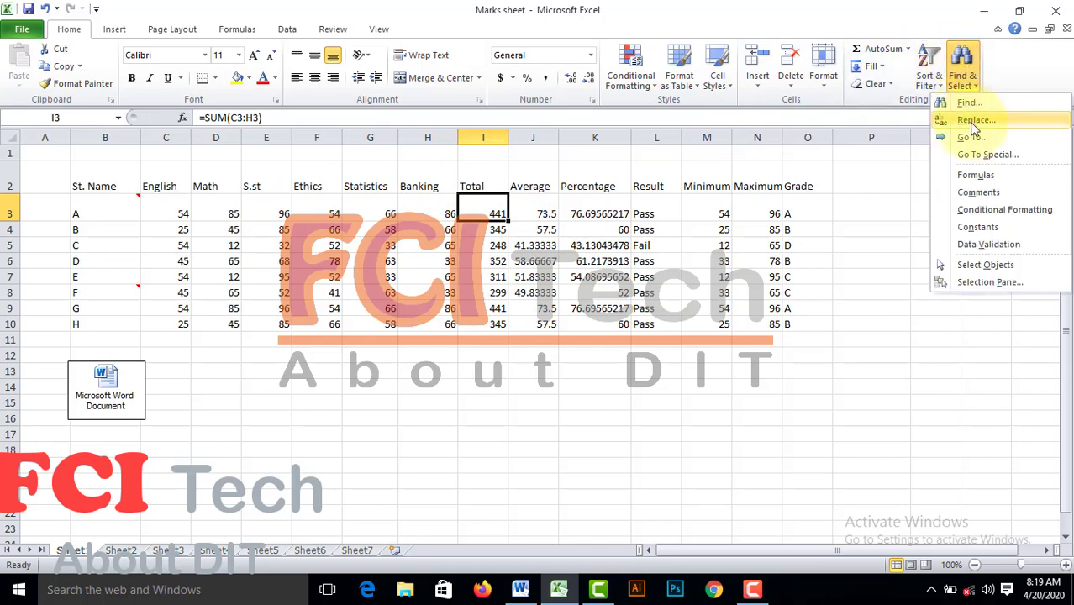
{"action": "left_click", "coordinate": [975, 138]}
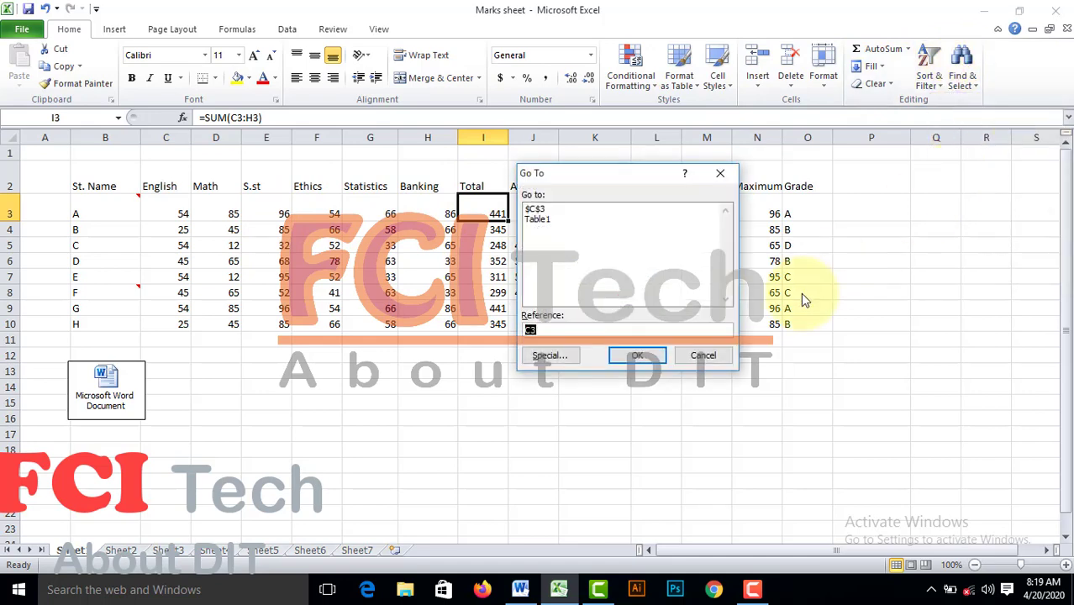
{"action": "left_click", "coordinate": [587, 354]}
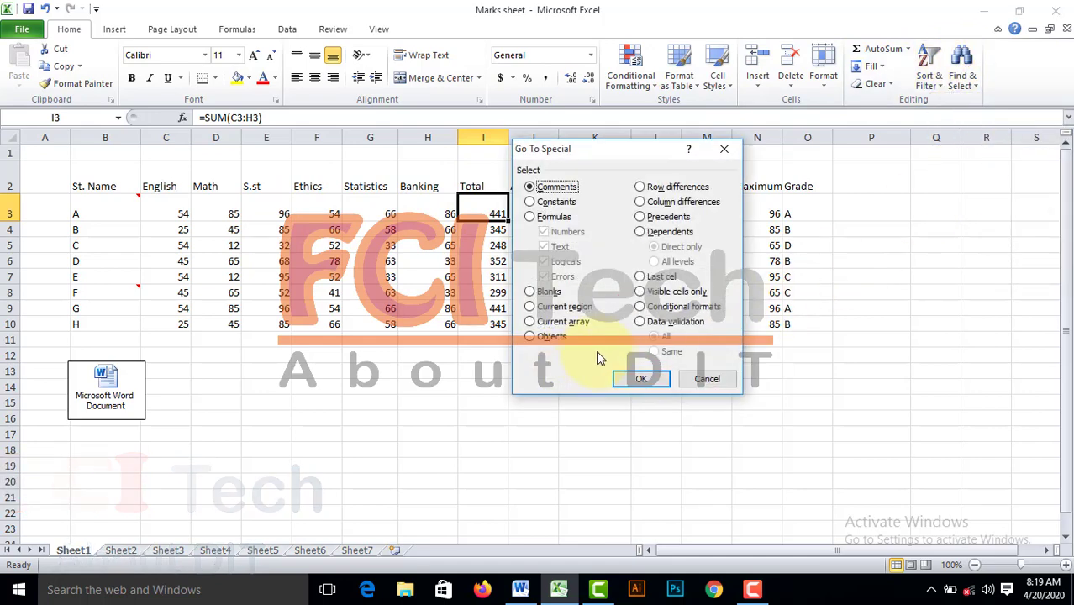
{"action": "left_click", "coordinate": [649, 217]}
{"action": "left_click", "coordinate": [640, 379]}
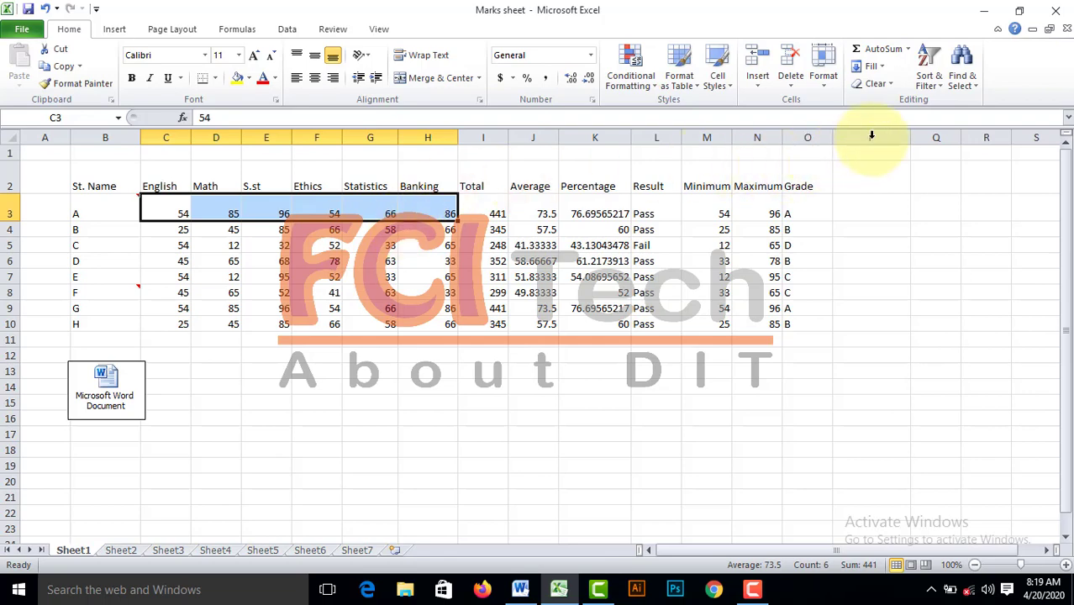
Use Go To Special to select the direct-only dependents of the selected marks C3:H3.
{"action": "left_click", "coordinate": [958, 84]}
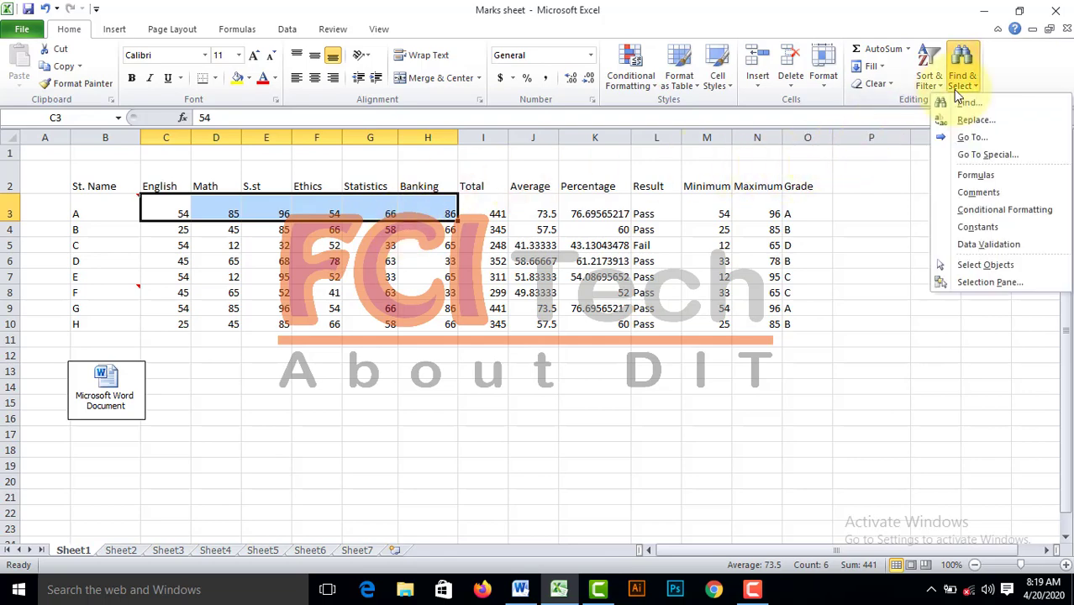
{"action": "left_click", "coordinate": [971, 137]}
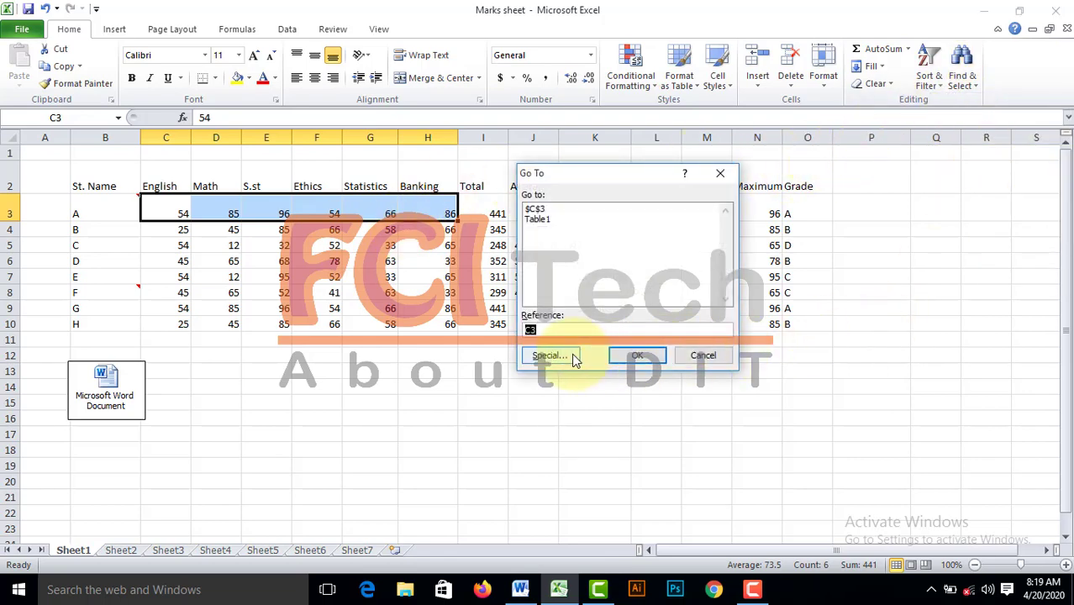
{"action": "left_click", "coordinate": [574, 358]}
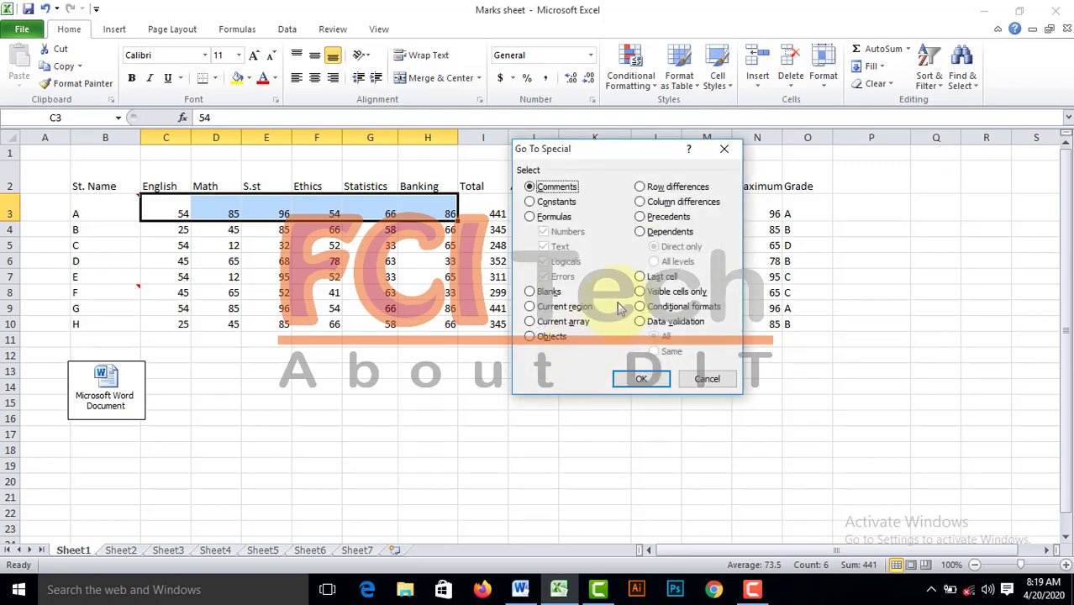
{"action": "left_click", "coordinate": [668, 232]}
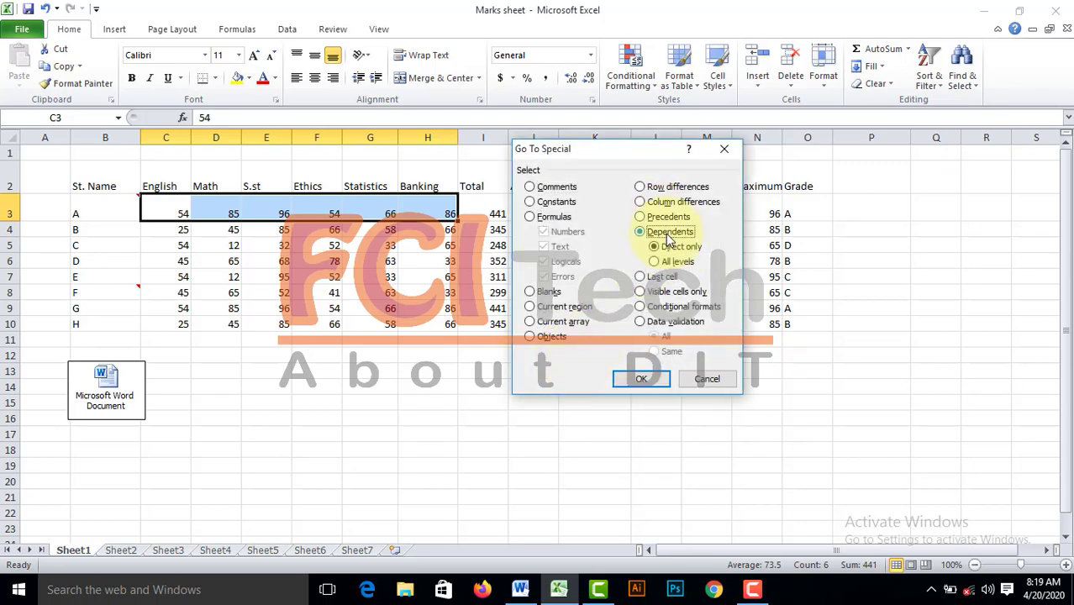
{"action": "left_click", "coordinate": [661, 379]}
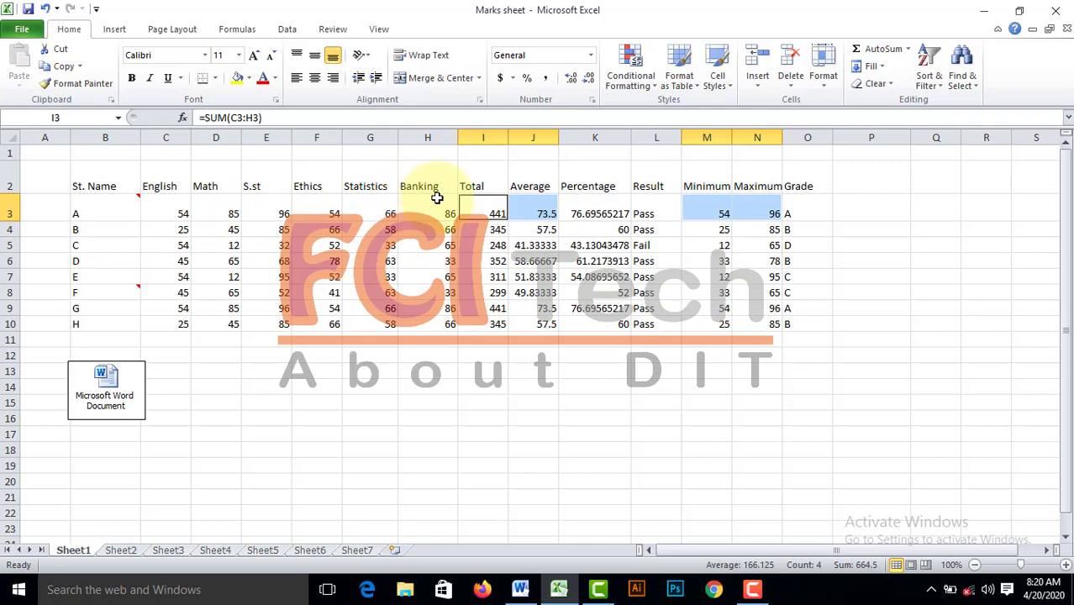
Starting from the Statistics mark in G3, use Go To Special to jump to the last cell of the marks sheet.
{"action": "left_click", "coordinate": [376, 213]}
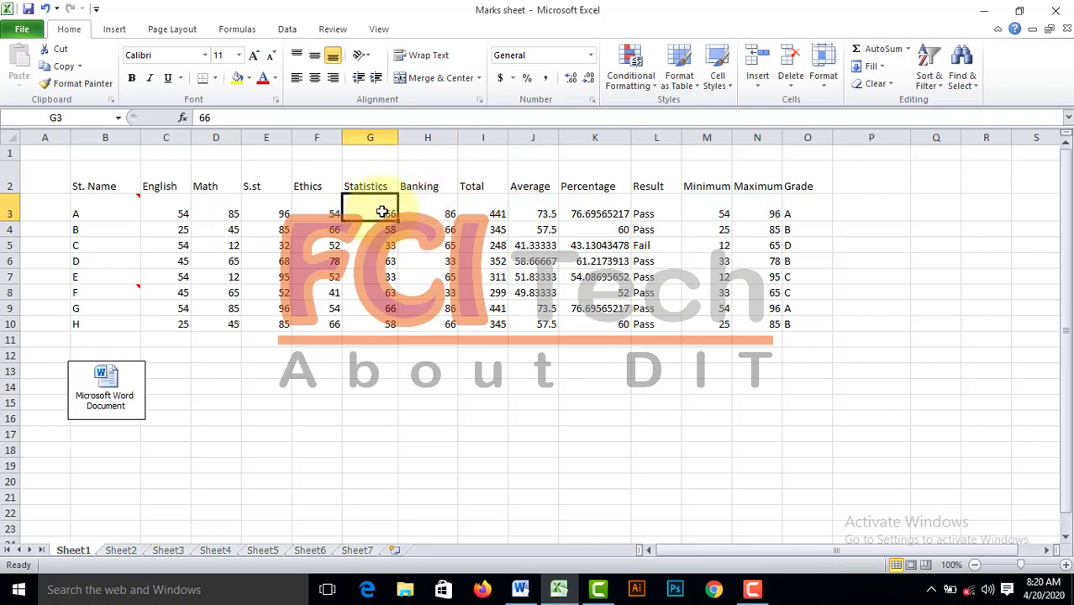
{"action": "left_click", "coordinate": [933, 67]}
{"action": "left_click", "coordinate": [960, 69]}
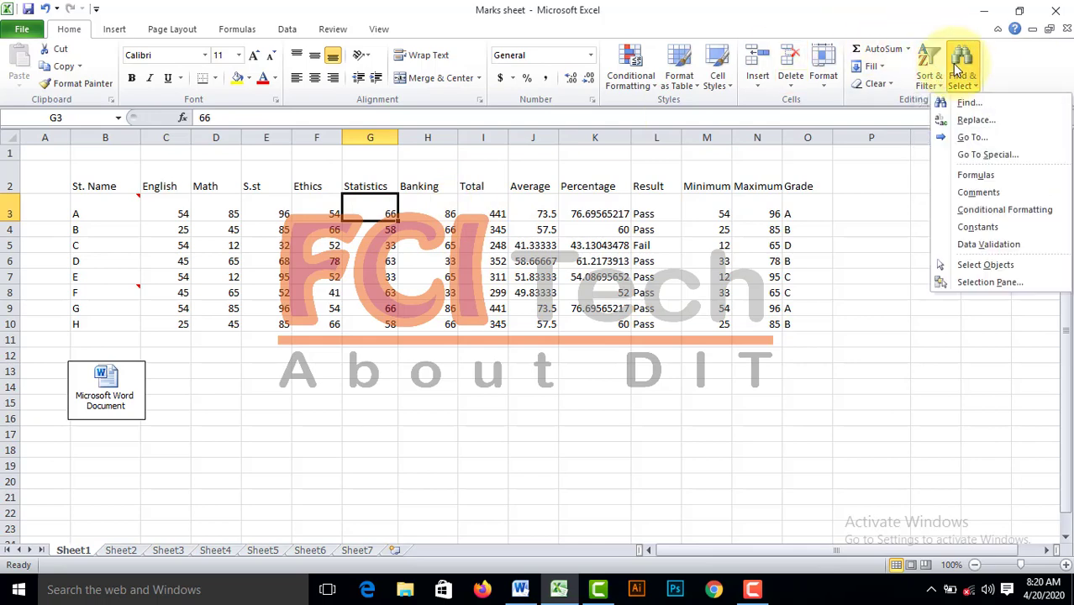
{"action": "left_click", "coordinate": [971, 137]}
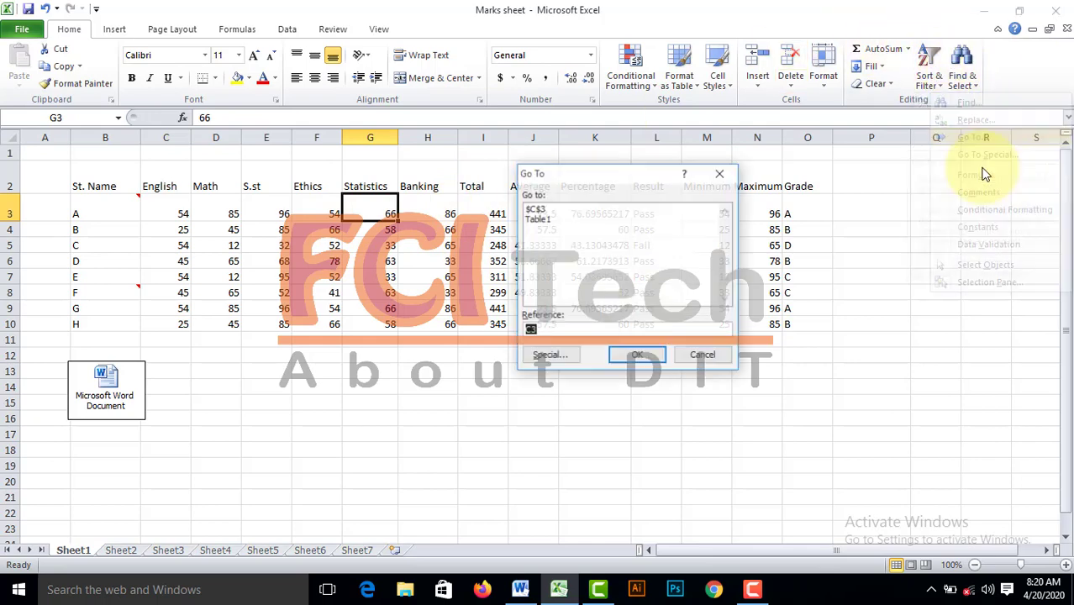
{"action": "left_click", "coordinate": [549, 361]}
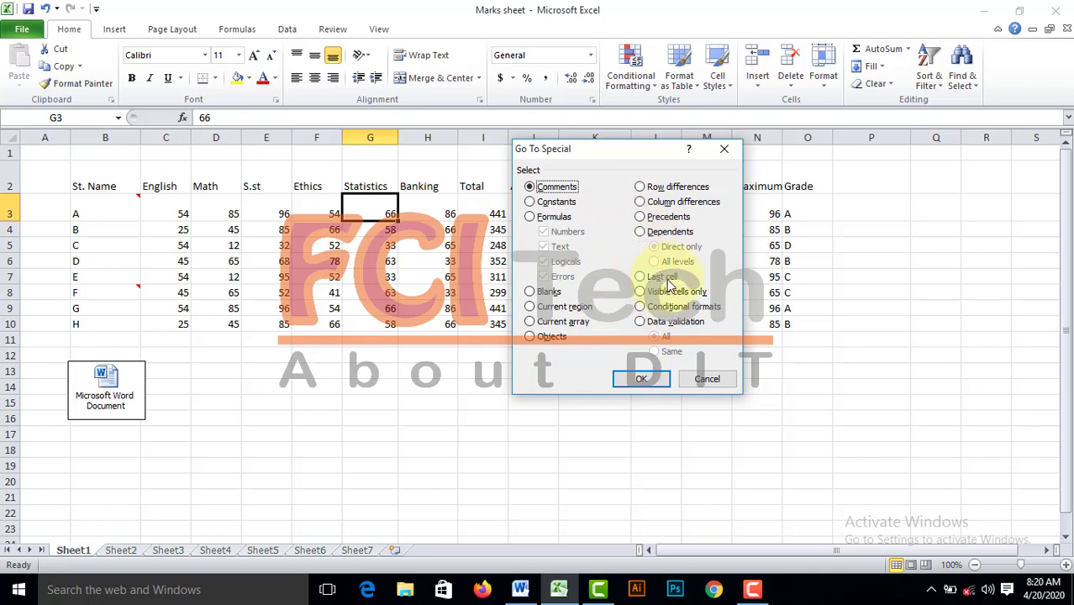
{"action": "left_click", "coordinate": [668, 281]}
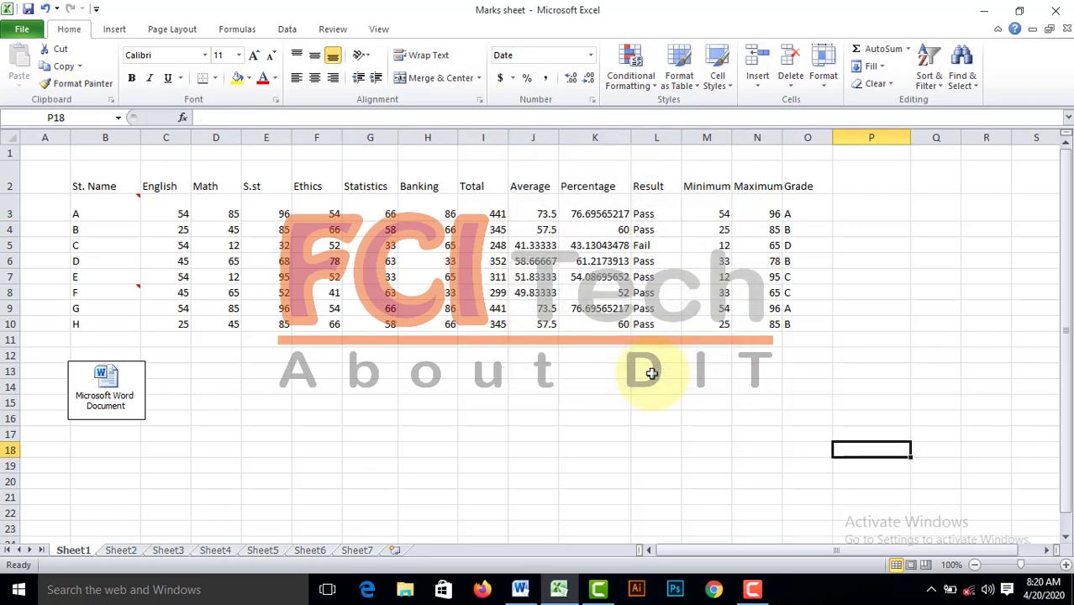
{"action": "left_click", "coordinate": [652, 378]}
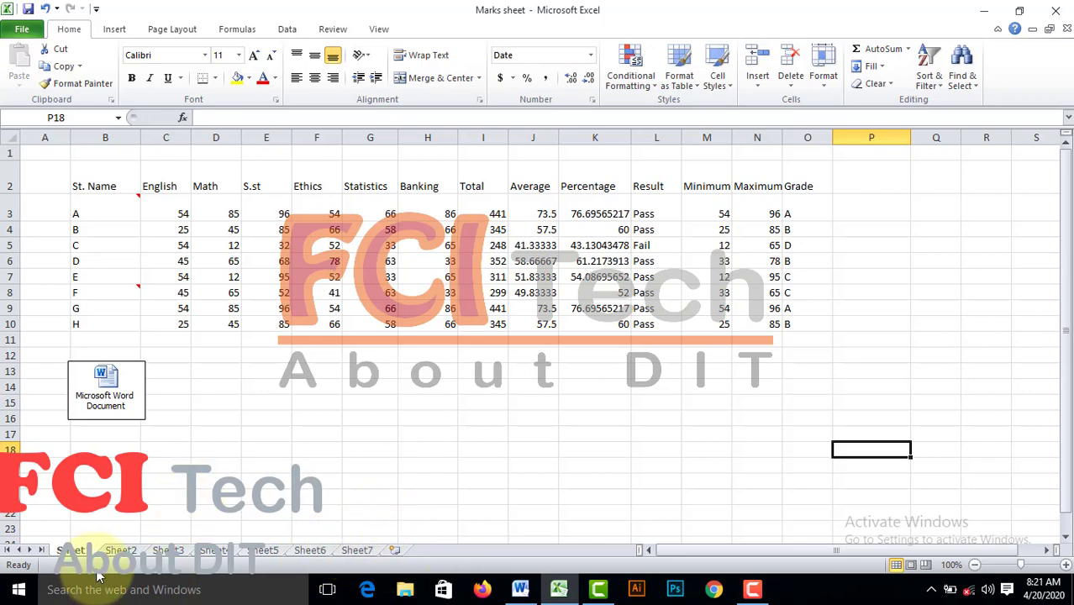
Insert a new worksheet and apply all borders to the range A1:F7.
{"action": "left_click", "coordinate": [398, 550]}
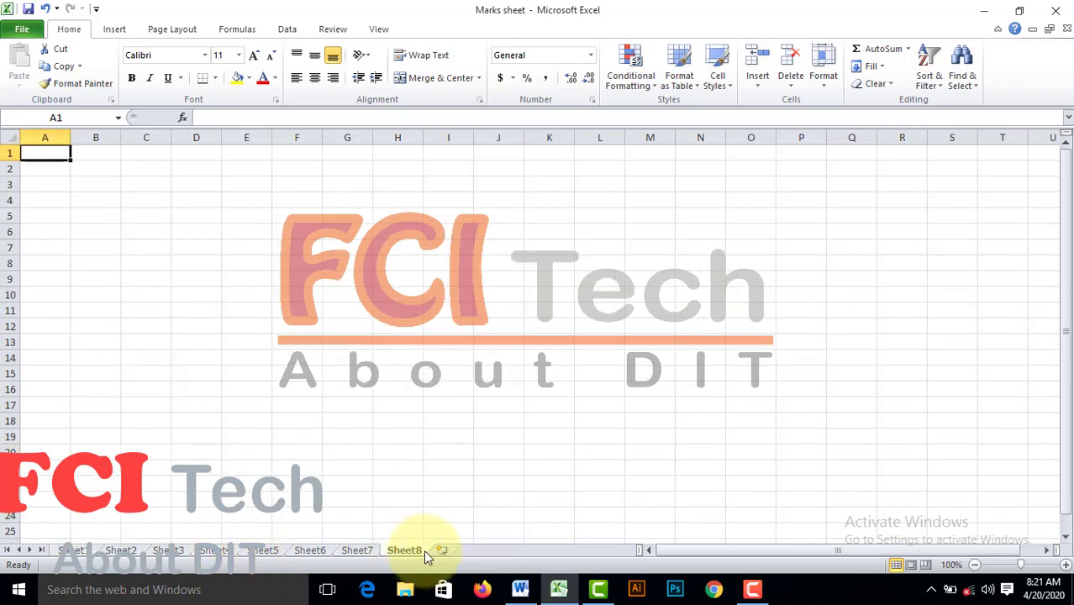
{"action": "left_click", "coordinate": [87, 172]}
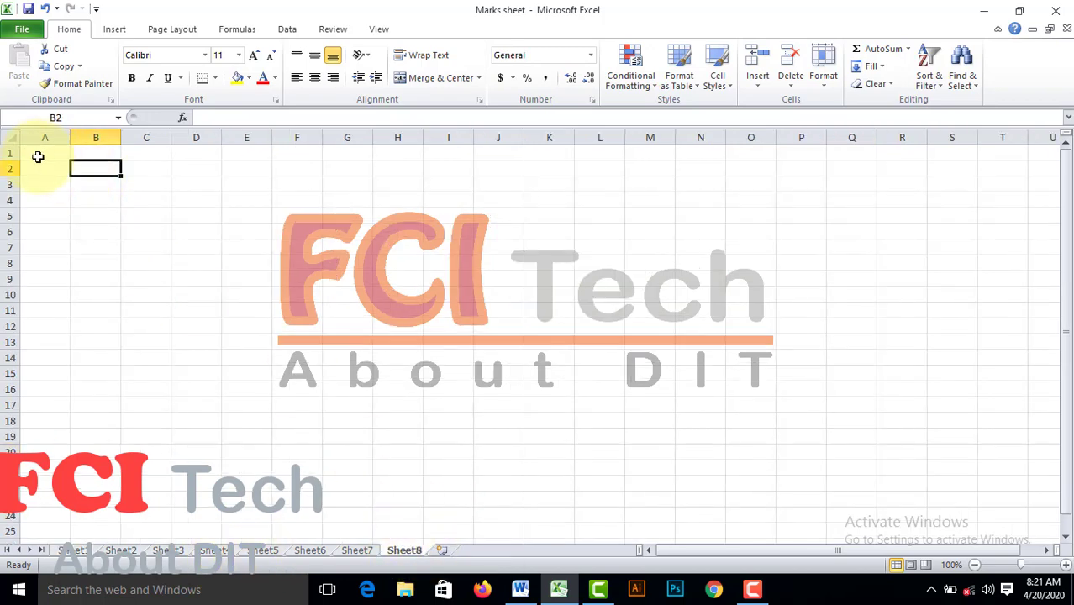
{"action": "left_click_drag", "start_coordinate": [39, 155], "coordinate": [277, 251]}
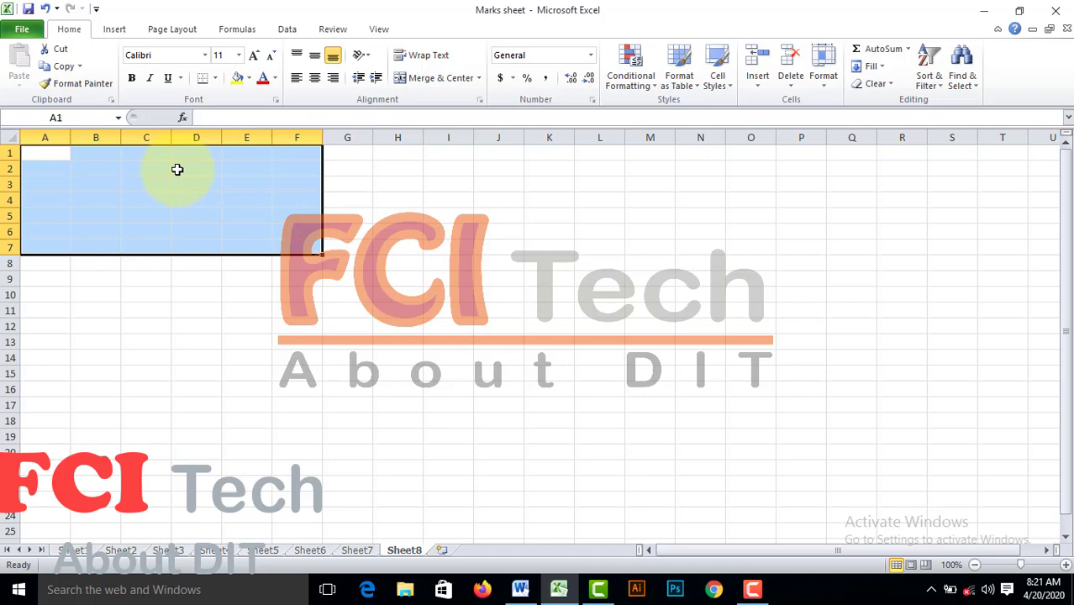
{"action": "left_click", "coordinate": [213, 79]}
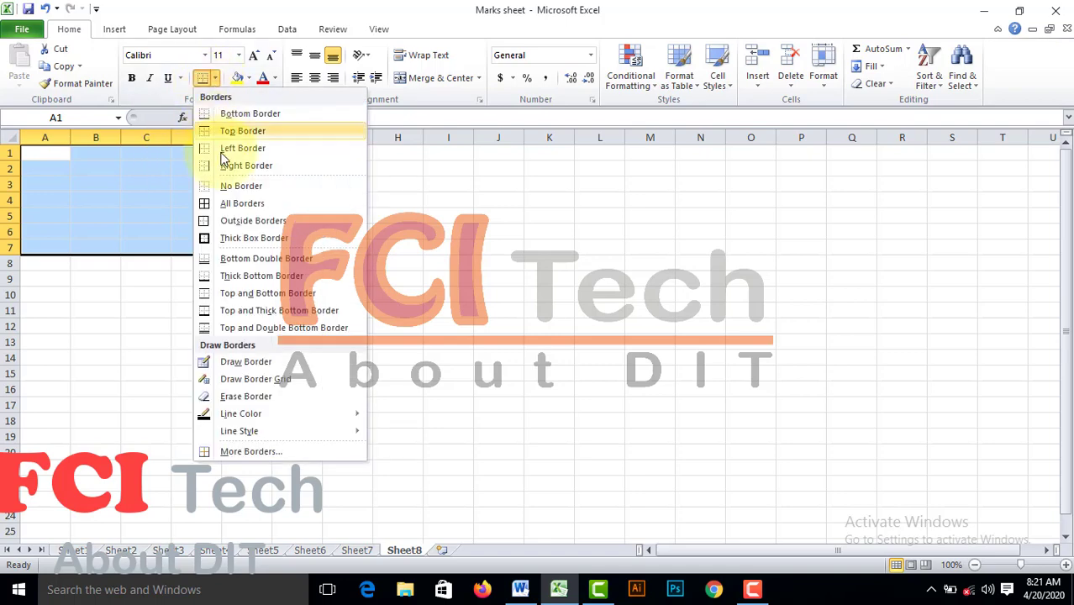
{"action": "left_click", "coordinate": [235, 203]}
{"action": "left_click", "coordinate": [247, 234]}
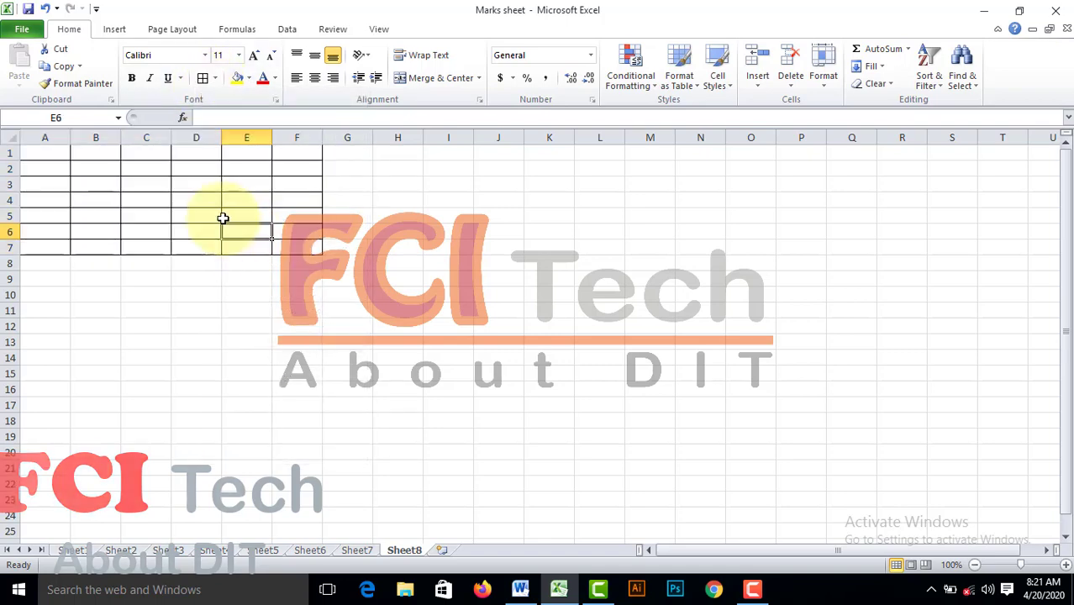
From cell A1 of the new bordered sheet, use Go To Special to jump to its last cell.
{"action": "left_click", "coordinate": [59, 152]}
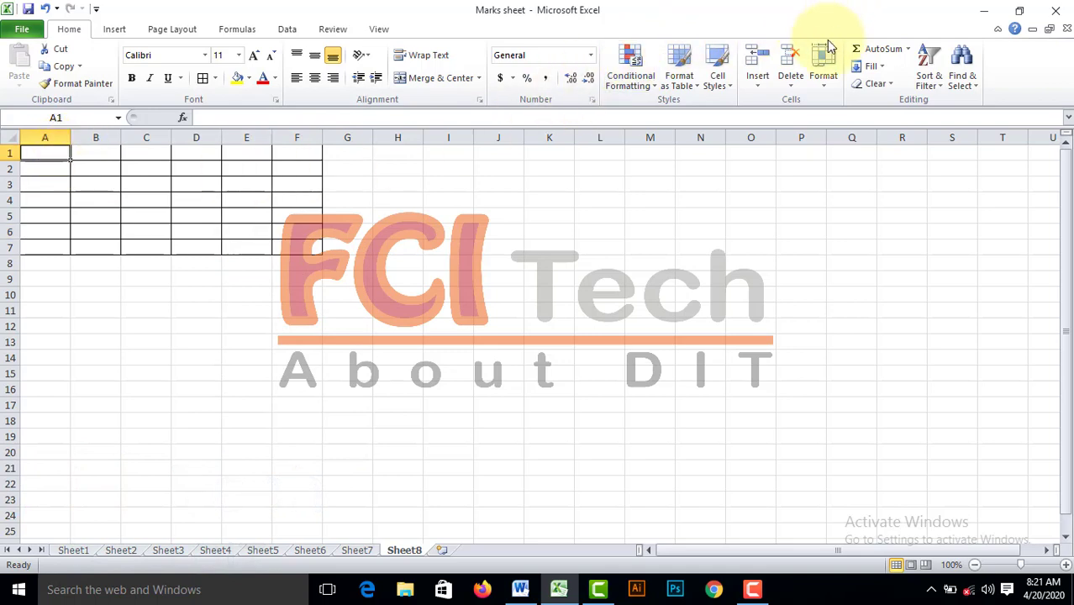
{"action": "left_click", "coordinate": [962, 71]}
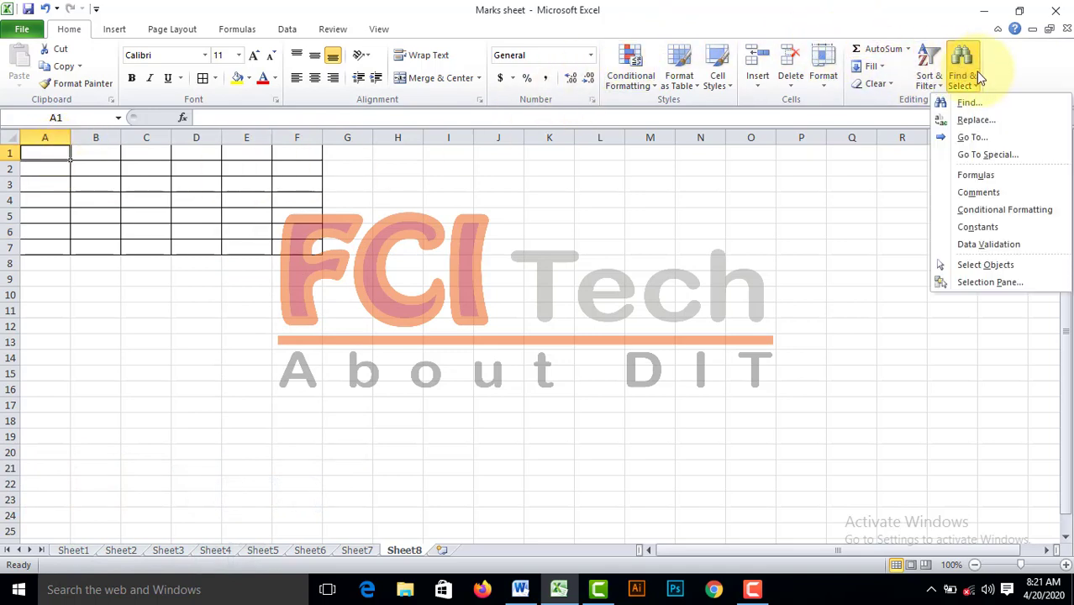
{"action": "left_click", "coordinate": [976, 137]}
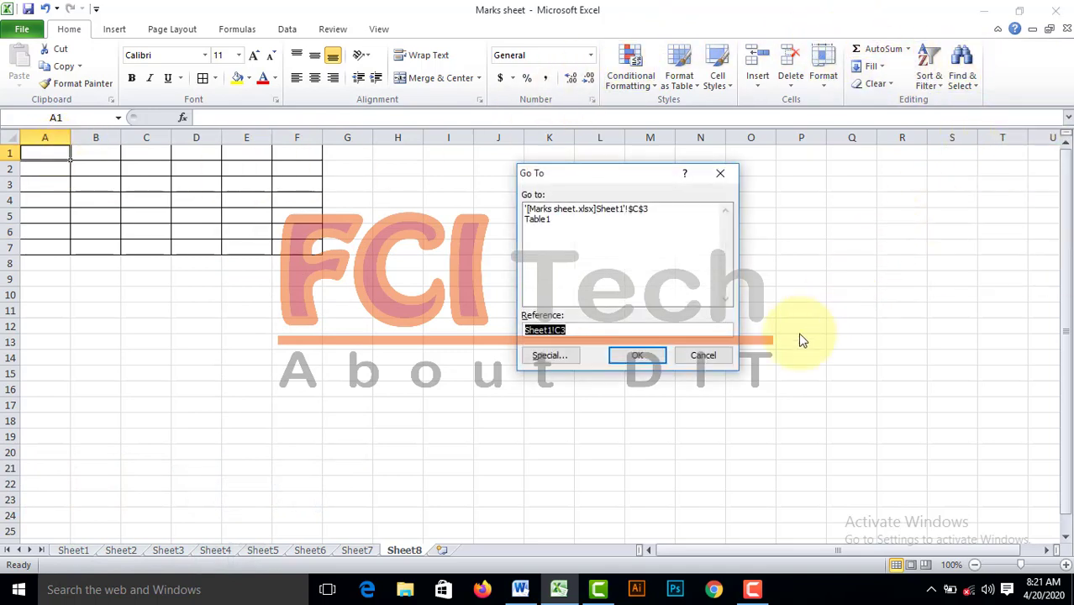
{"action": "left_click", "coordinate": [574, 355]}
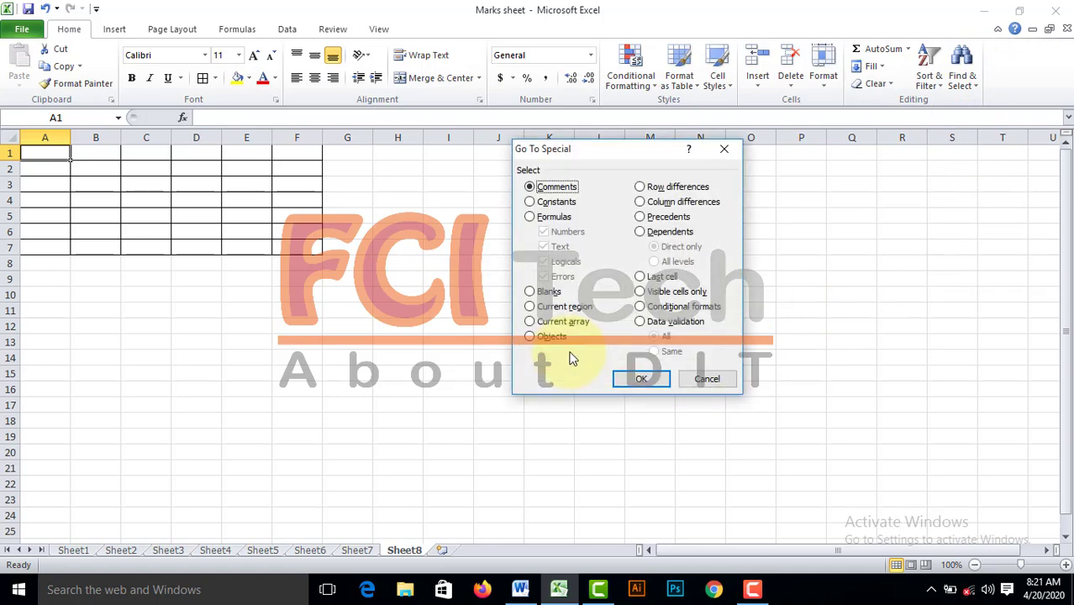
{"action": "left_click", "coordinate": [659, 278]}
{"action": "left_click", "coordinate": [641, 378]}
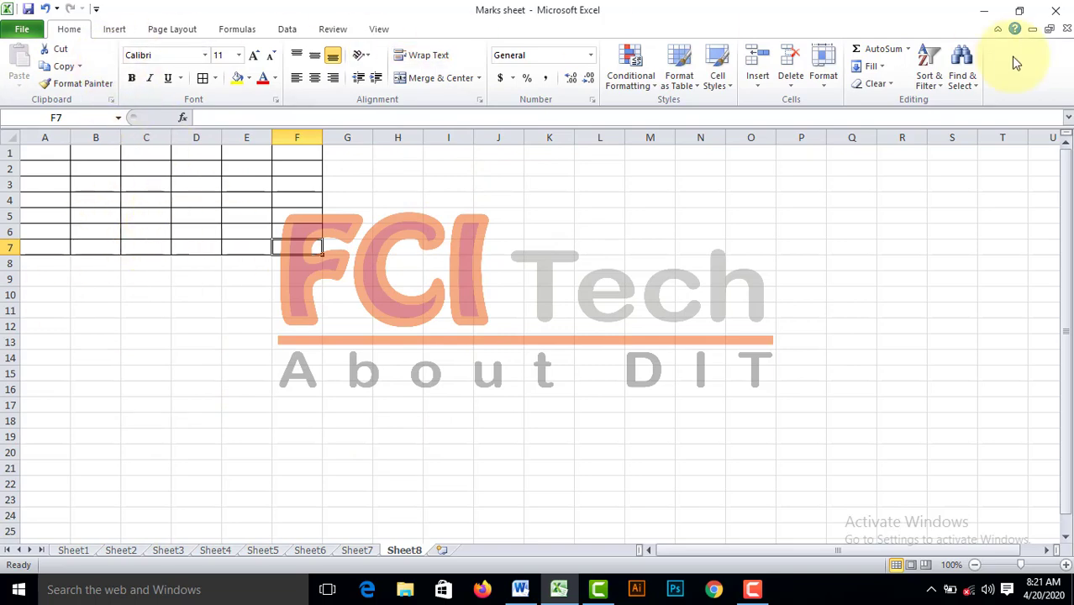
Review the selection options in Go To Special on the bordered sheet, reaching it through Go To, and close it.
{"action": "left_click", "coordinate": [963, 69]}
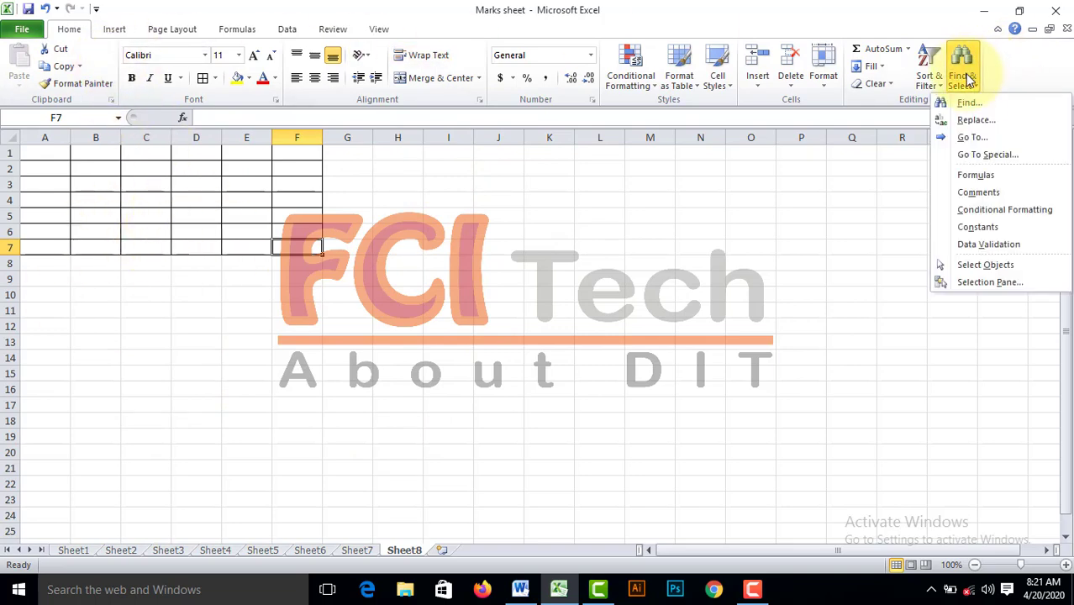
{"action": "left_click", "coordinate": [990, 139]}
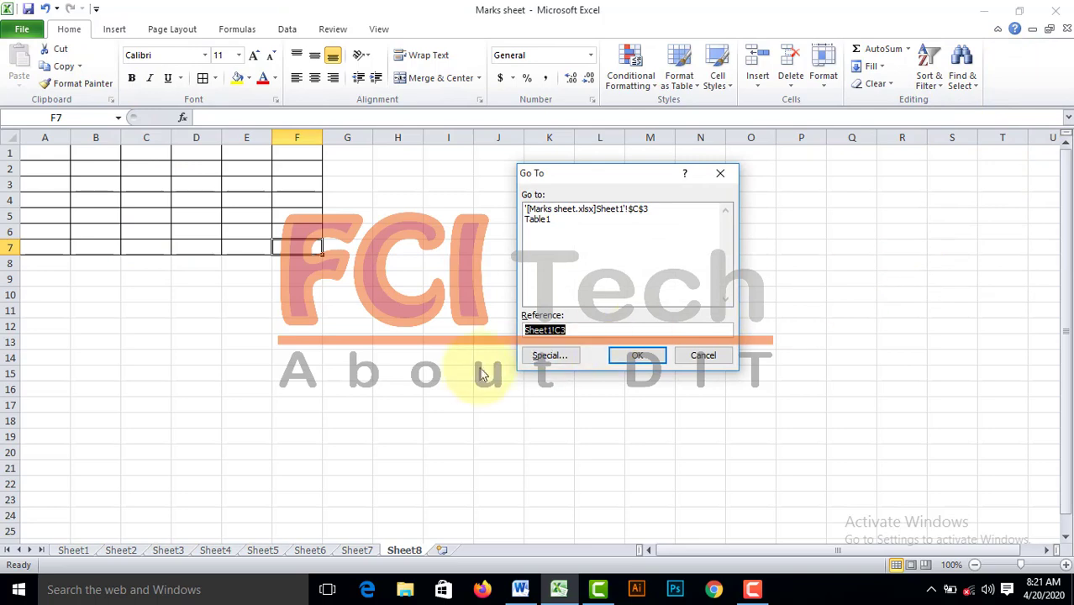
{"action": "left_click", "coordinate": [549, 355]}
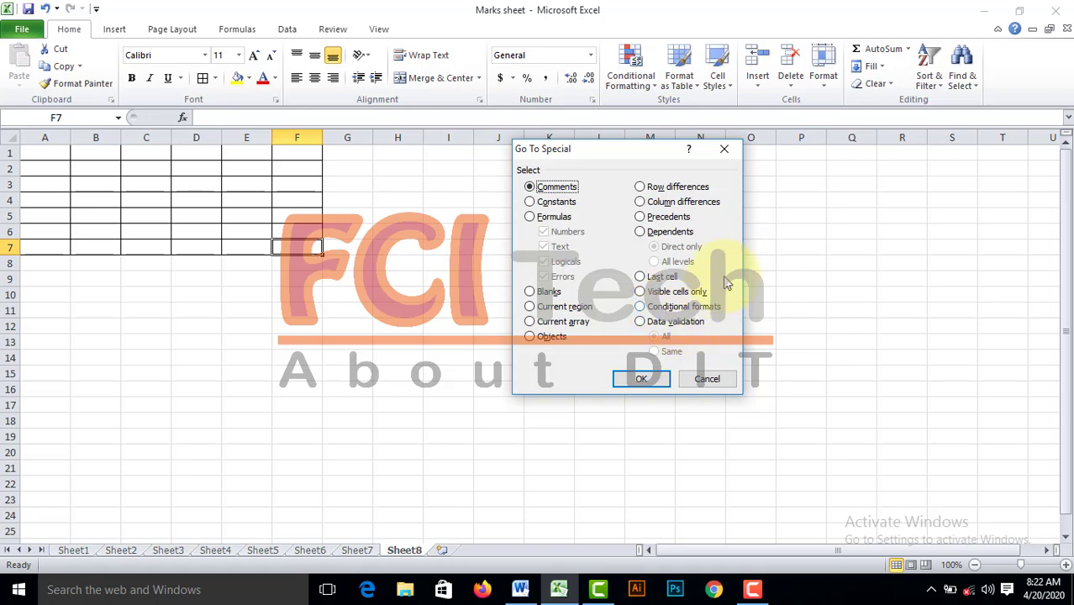
{"action": "left_click", "coordinate": [724, 151]}
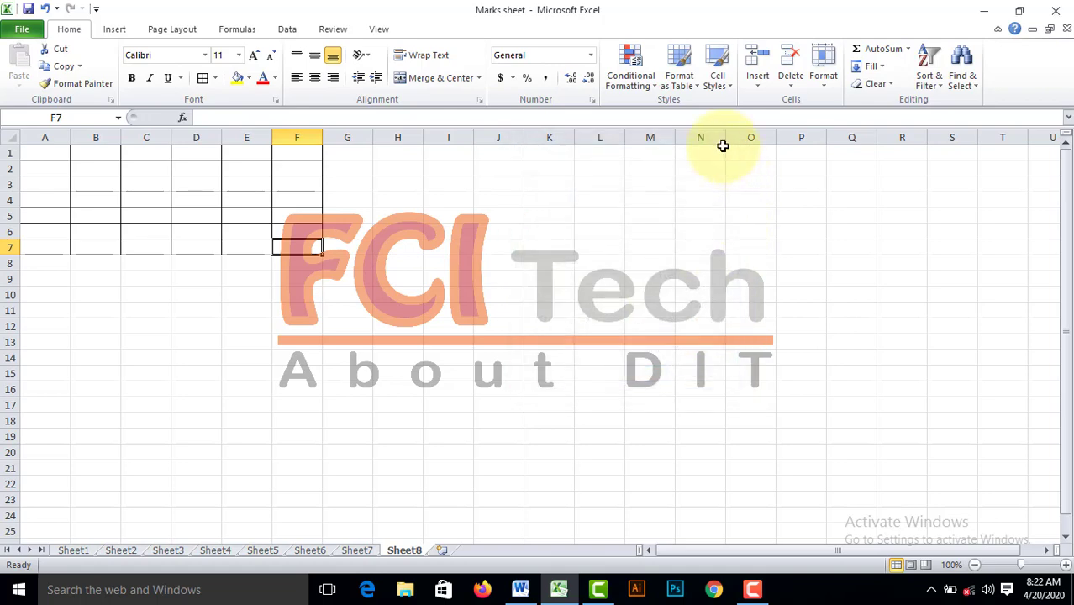
Review the Conditional Formatting rule types and the Cell Styles gallery without applying any of them.
{"action": "left_click", "coordinate": [647, 84]}
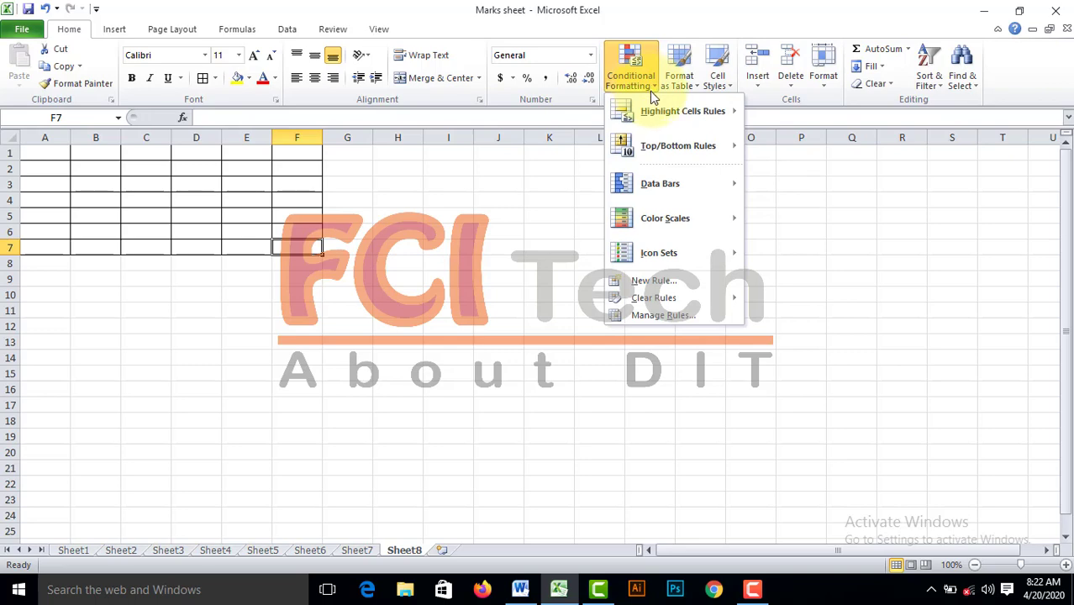
{"action": "mouse_move", "coordinate": [650, 94]}
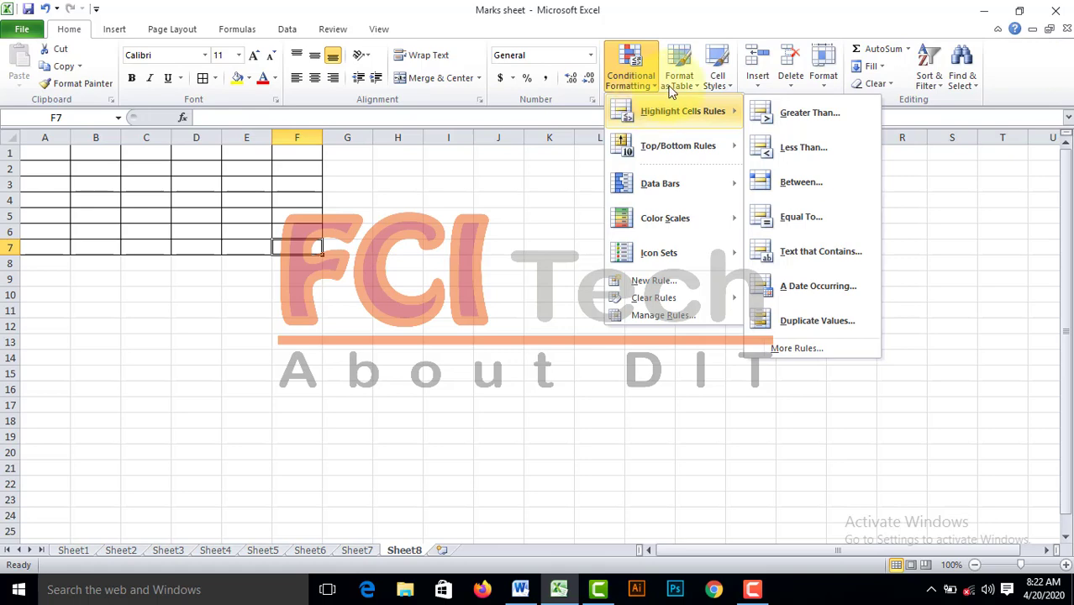
{"action": "left_click", "coordinate": [675, 82]}
{"action": "left_click", "coordinate": [709, 77]}
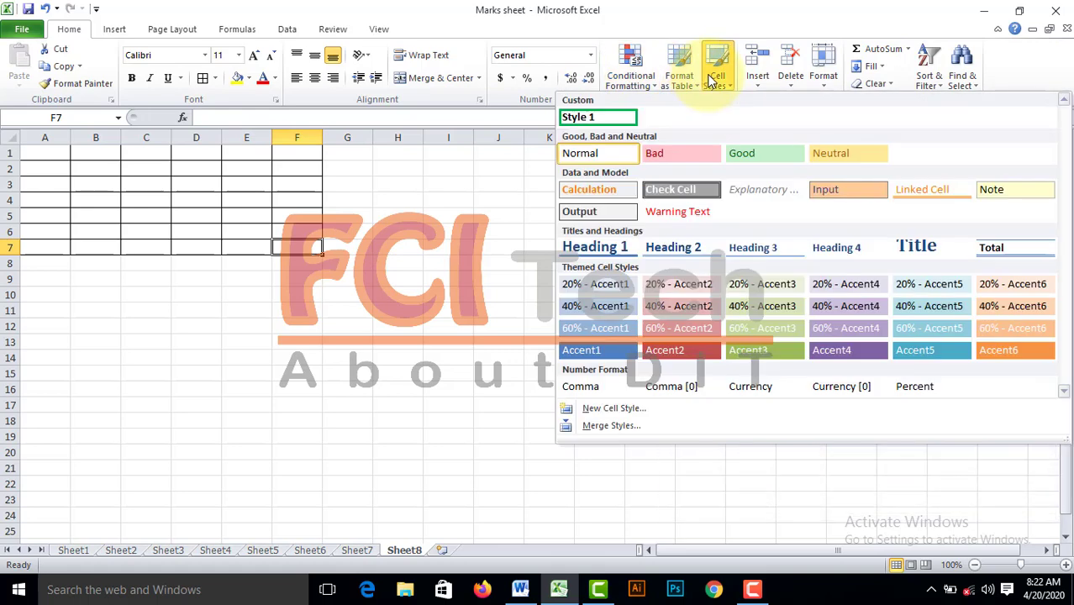
{"action": "left_click", "coordinate": [624, 70]}
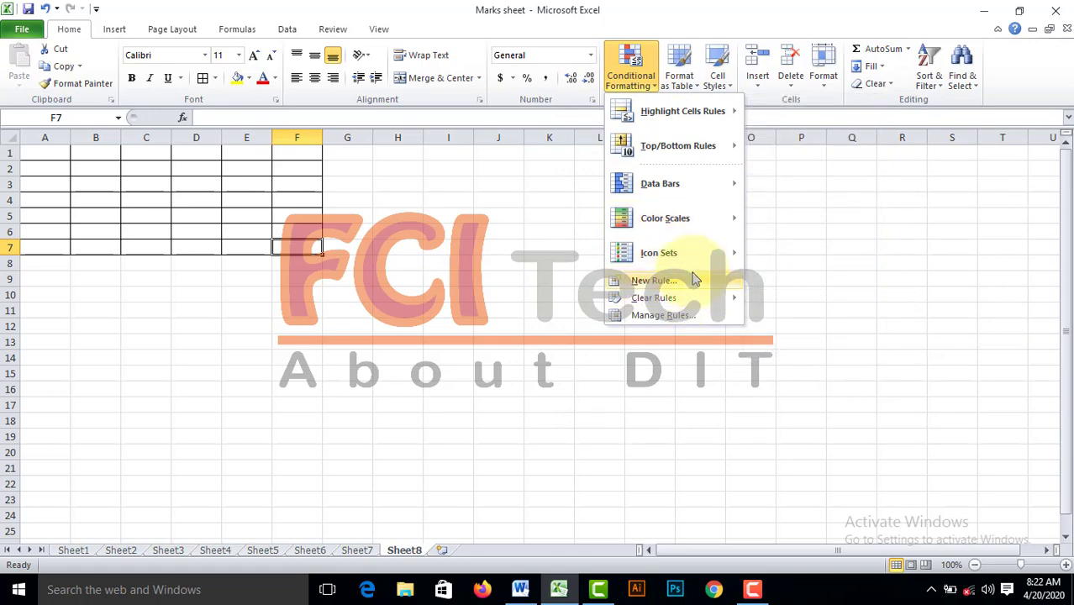
{"action": "mouse_move", "coordinate": [651, 125]}
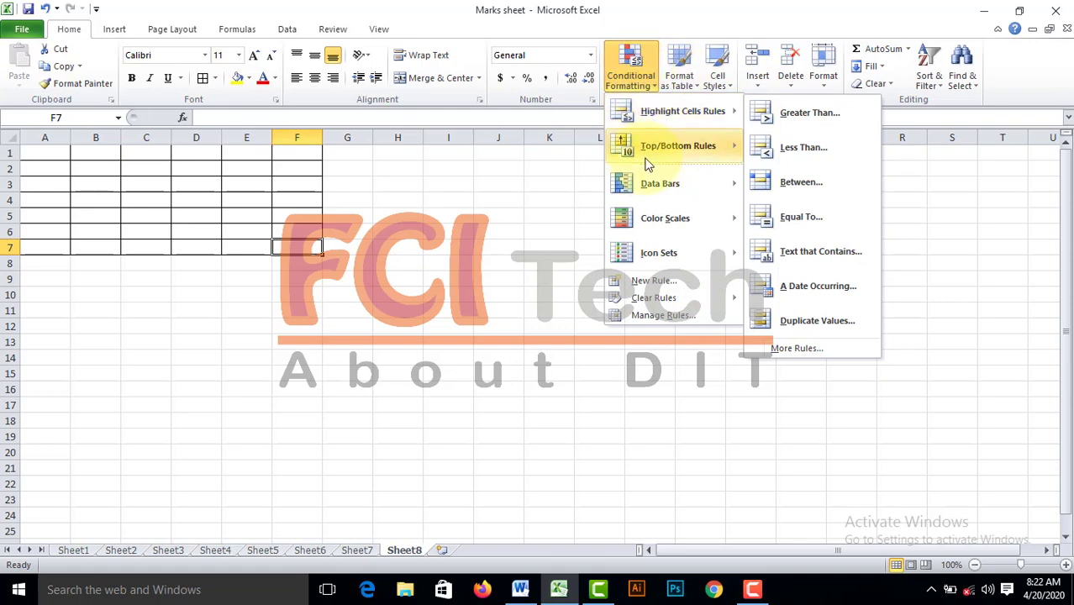
{"action": "left_click", "coordinate": [497, 382]}
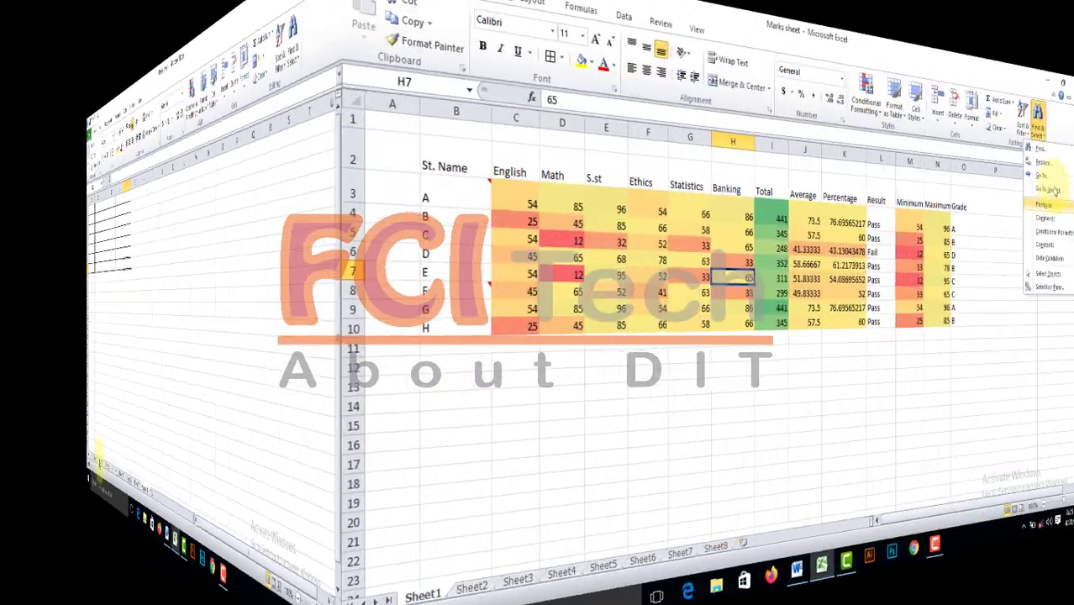
On Sheet1, review the Go To Special options, and look over the available Data Validation commands.
{"action": "left_click", "coordinate": [943, 75]}
{"action": "left_click", "coordinate": [1000, 137]}
{"action": "left_click", "coordinate": [562, 355]}
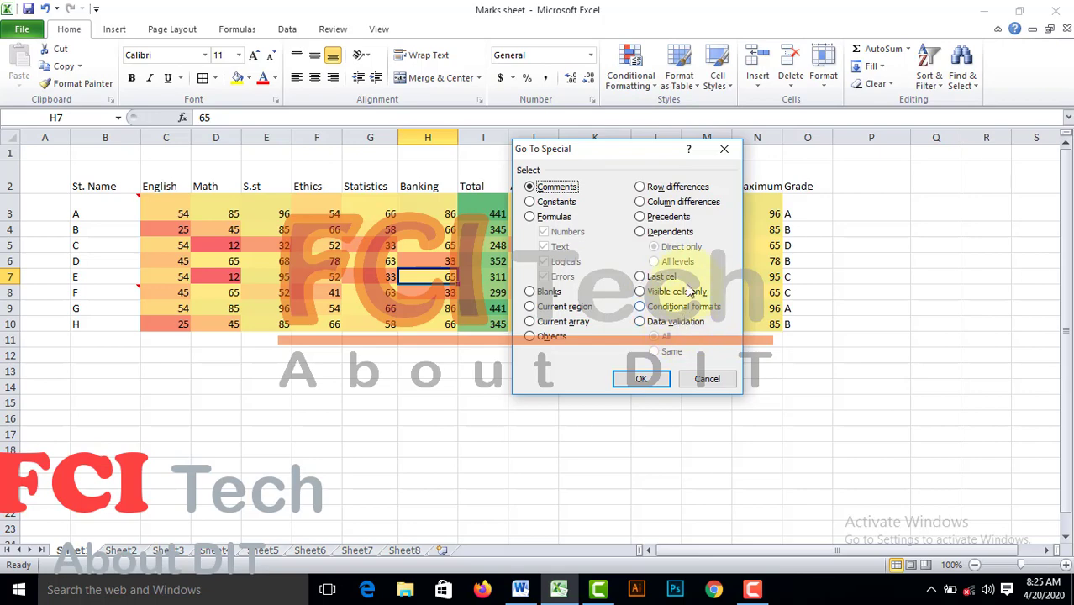
{"action": "left_click", "coordinate": [723, 149]}
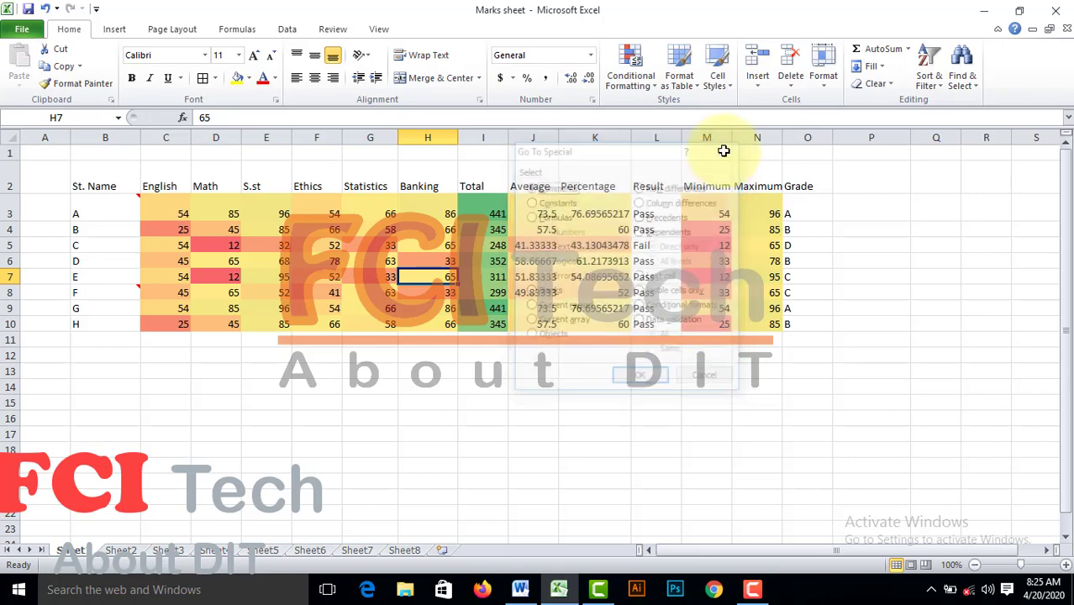
{"action": "left_click", "coordinate": [287, 32]}
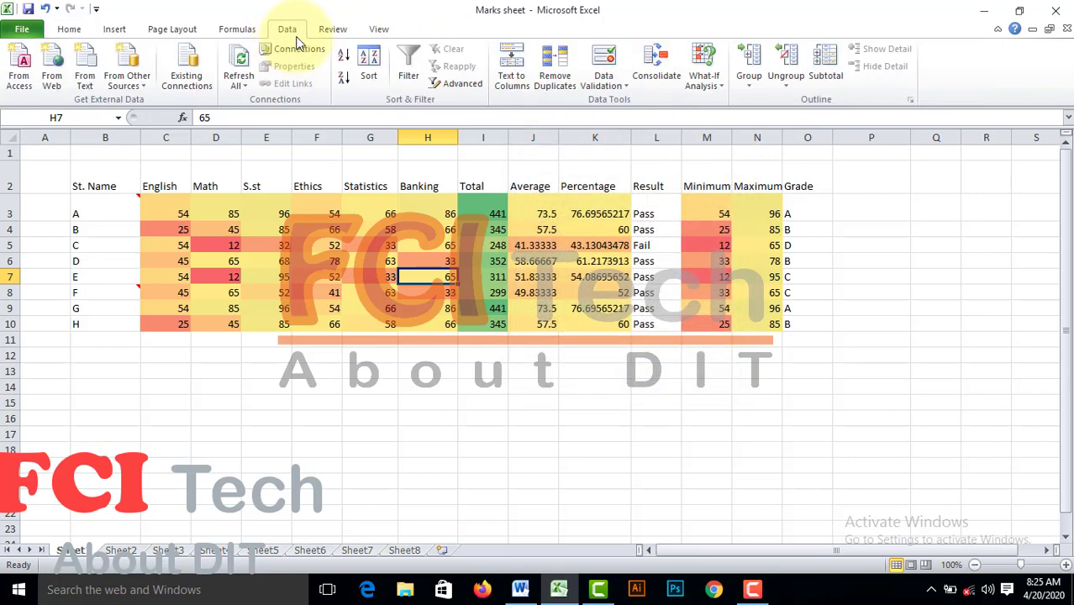
{"action": "left_click", "coordinate": [600, 86]}
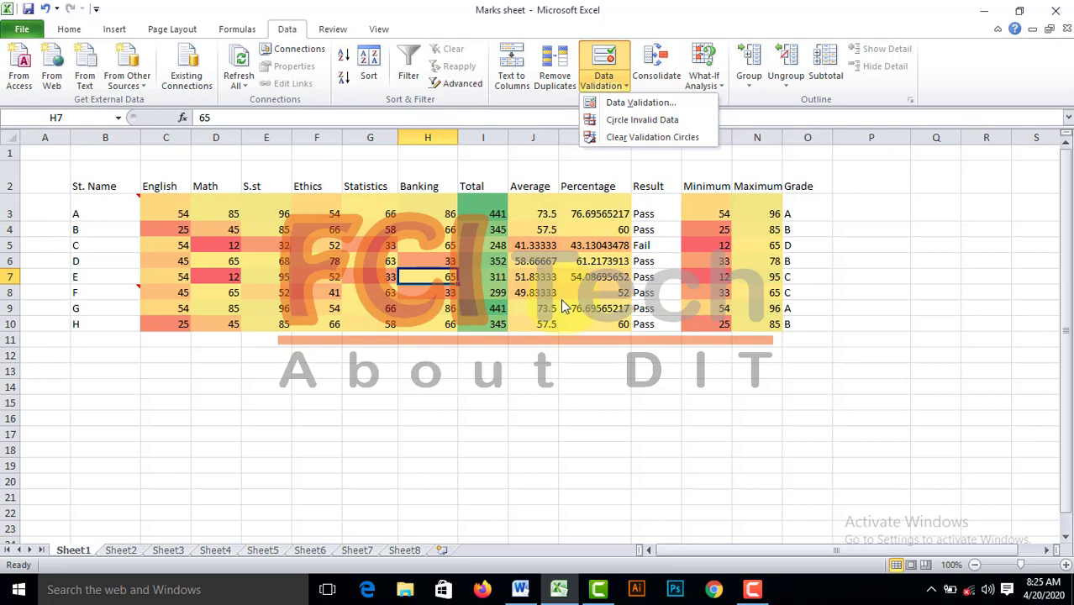
{"action": "left_click", "coordinate": [523, 166]}
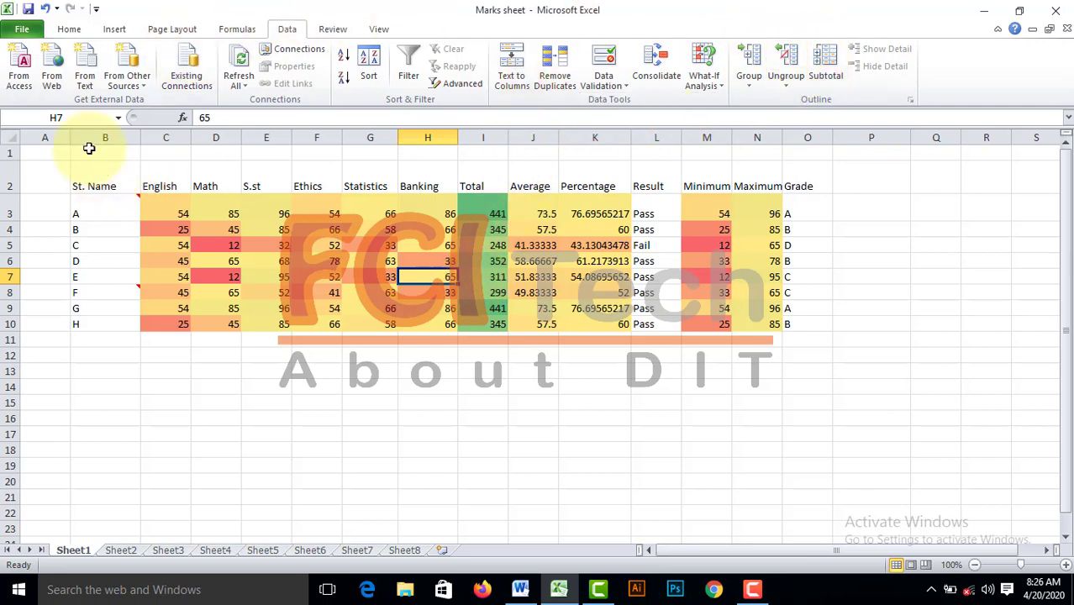
View the Go To Special dialog by way of Go To, and view it again by opening it directly from Find & Select.
{"action": "left_click", "coordinate": [69, 30]}
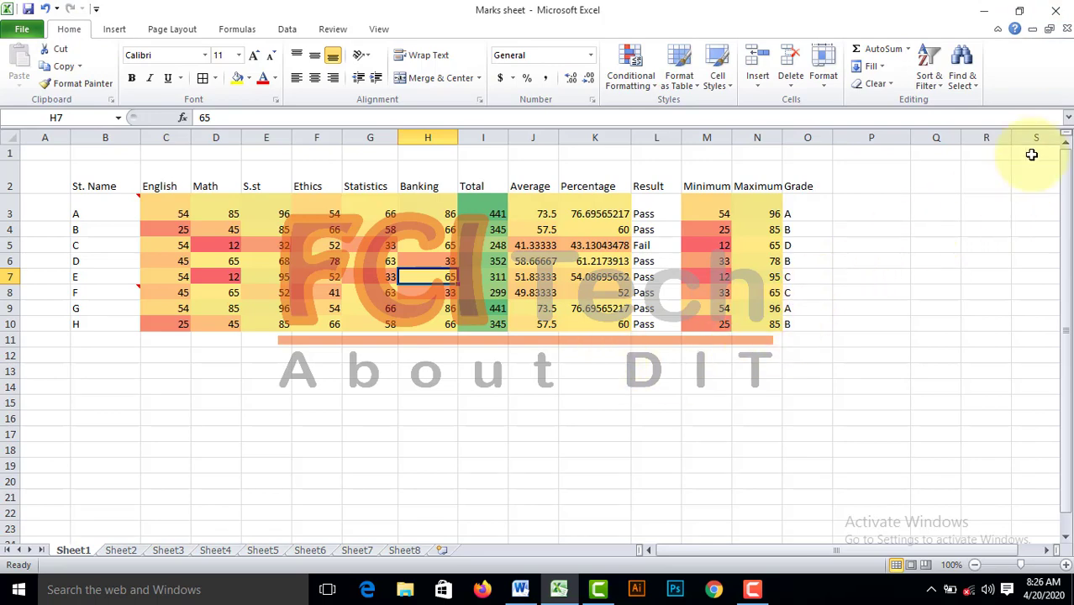
{"action": "left_click", "coordinate": [960, 78]}
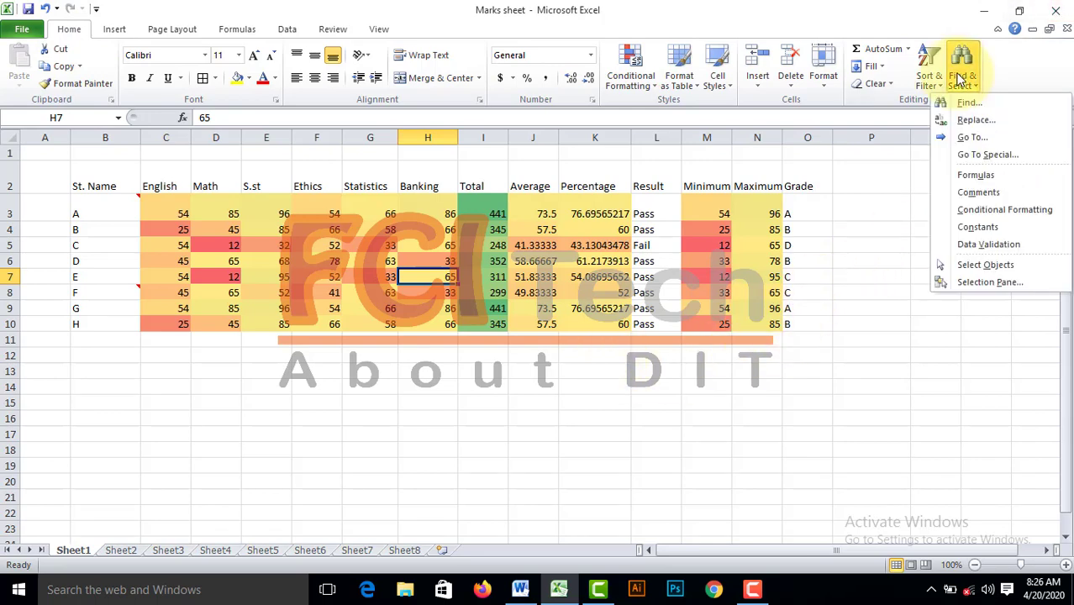
{"action": "left_click", "coordinate": [1043, 143]}
{"action": "left_click", "coordinate": [546, 356]}
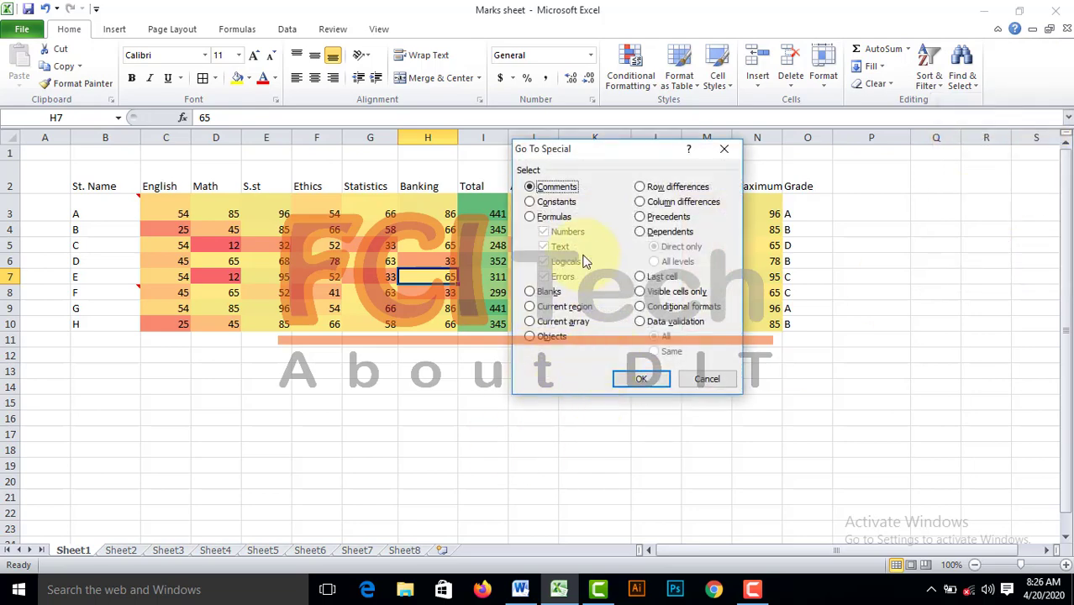
{"action": "left_click", "coordinate": [724, 148]}
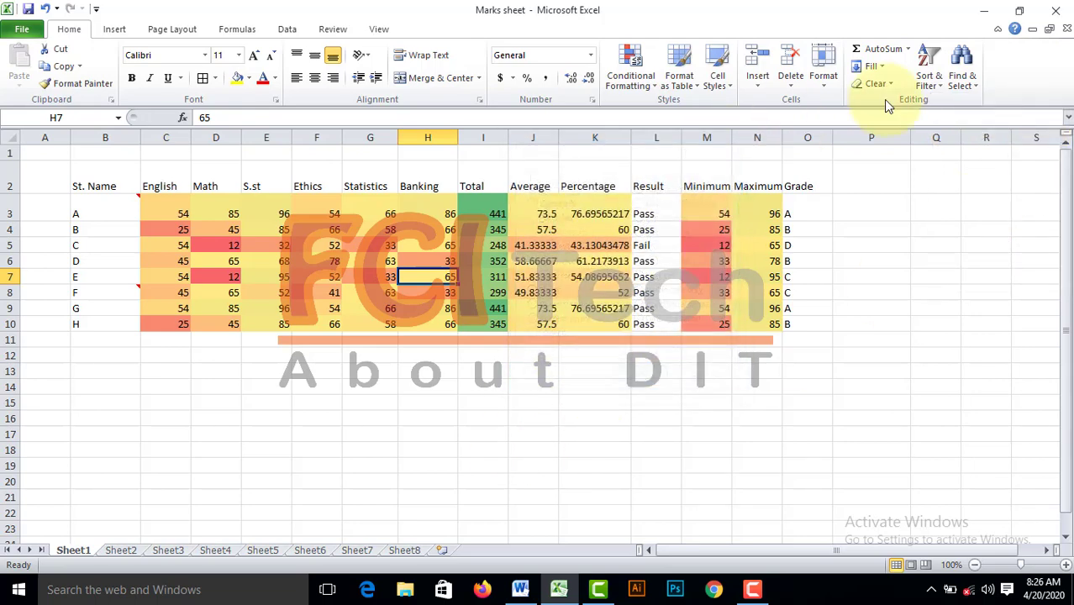
{"action": "left_click", "coordinate": [968, 76]}
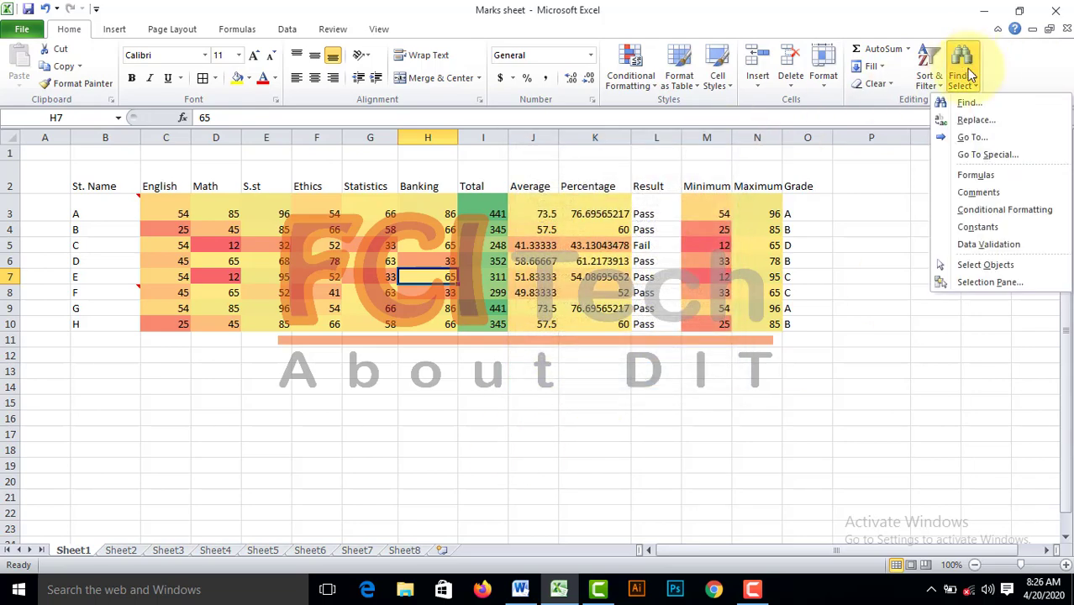
{"action": "left_click", "coordinate": [987, 155]}
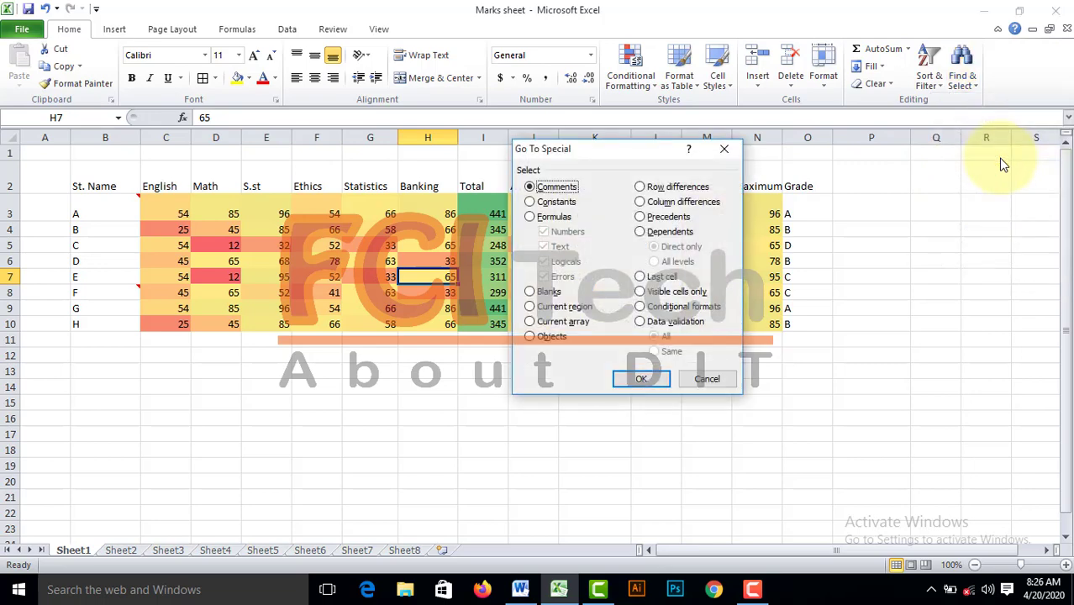
{"action": "left_click", "coordinate": [721, 151]}
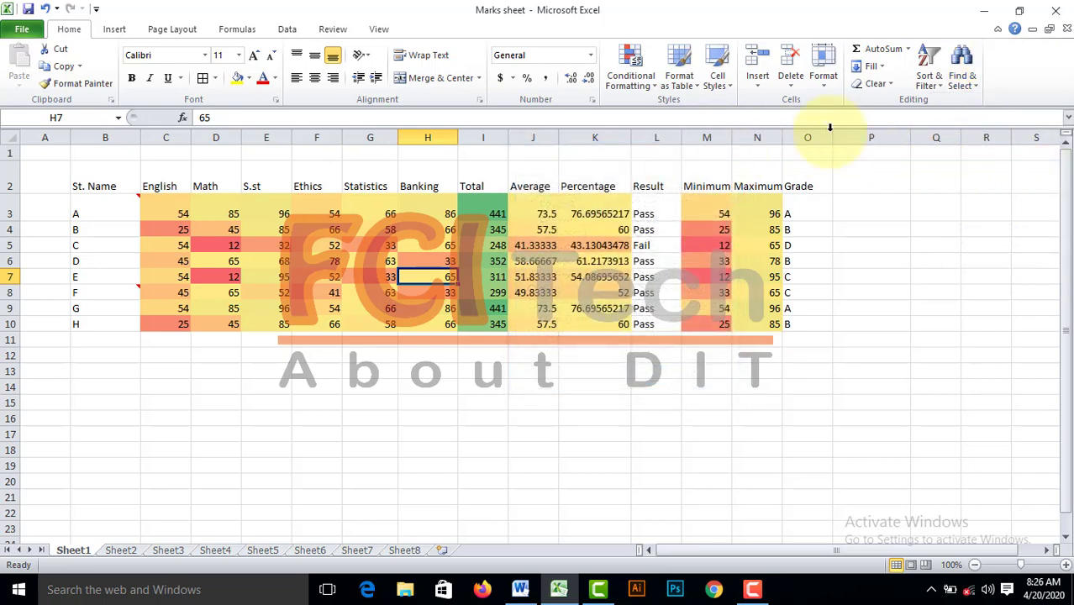
Review the Select Objects command in Find & Select, leave it unused, and select the empty cell J15.
{"action": "left_click", "coordinate": [954, 80]}
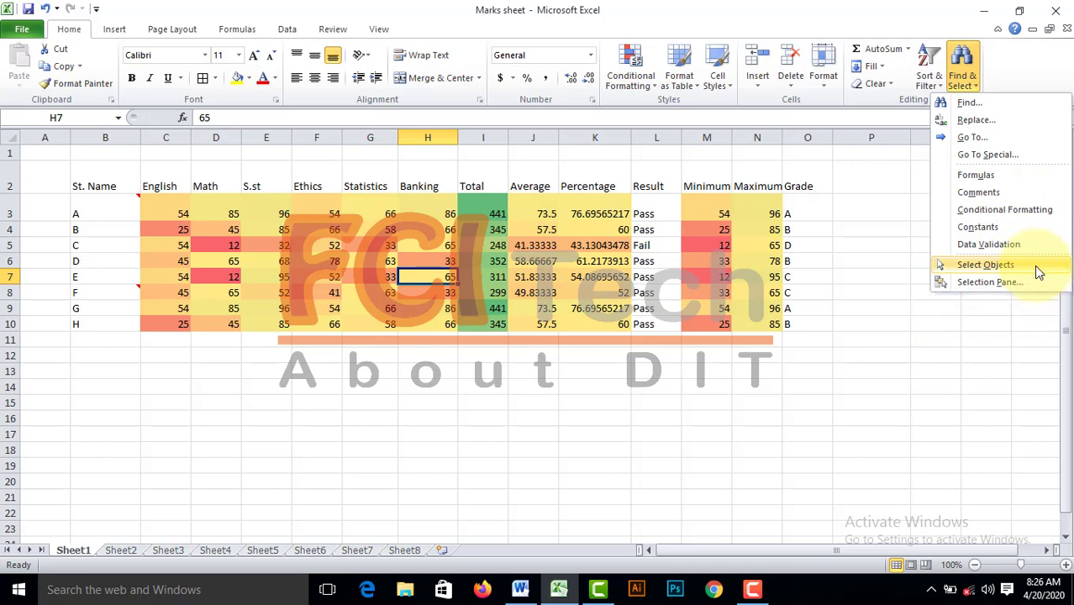
{"action": "left_click", "coordinate": [772, 295]}
{"action": "left_click", "coordinate": [745, 277]}
{"action": "left_click", "coordinate": [531, 402]}
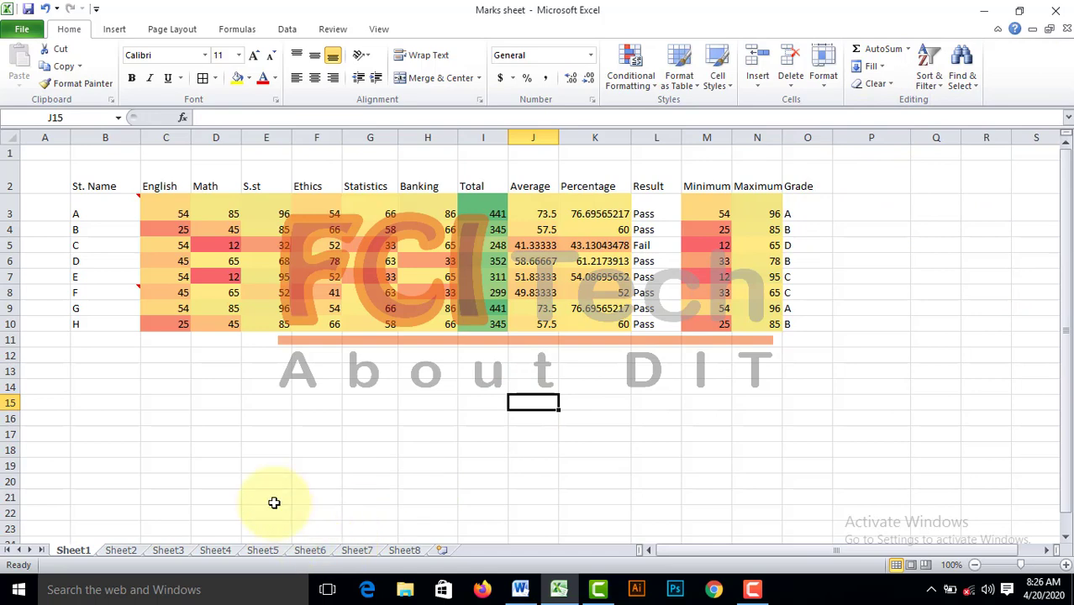
Open the Object insertion dialog for cell B12 and compare its Create New and Create from File options.
{"action": "left_click", "coordinate": [102, 355]}
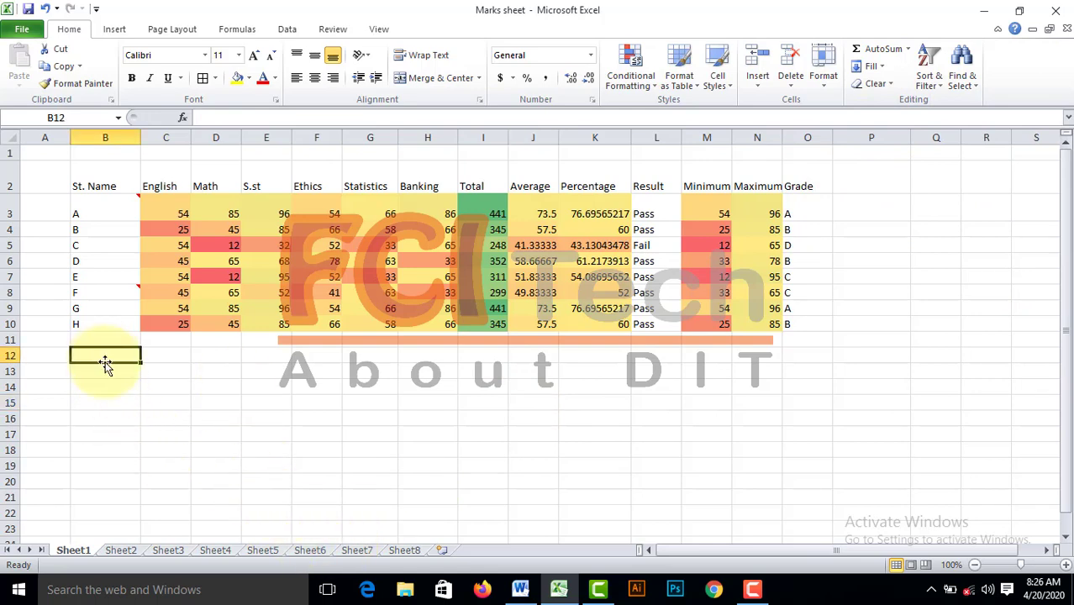
{"action": "left_click", "coordinate": [111, 31]}
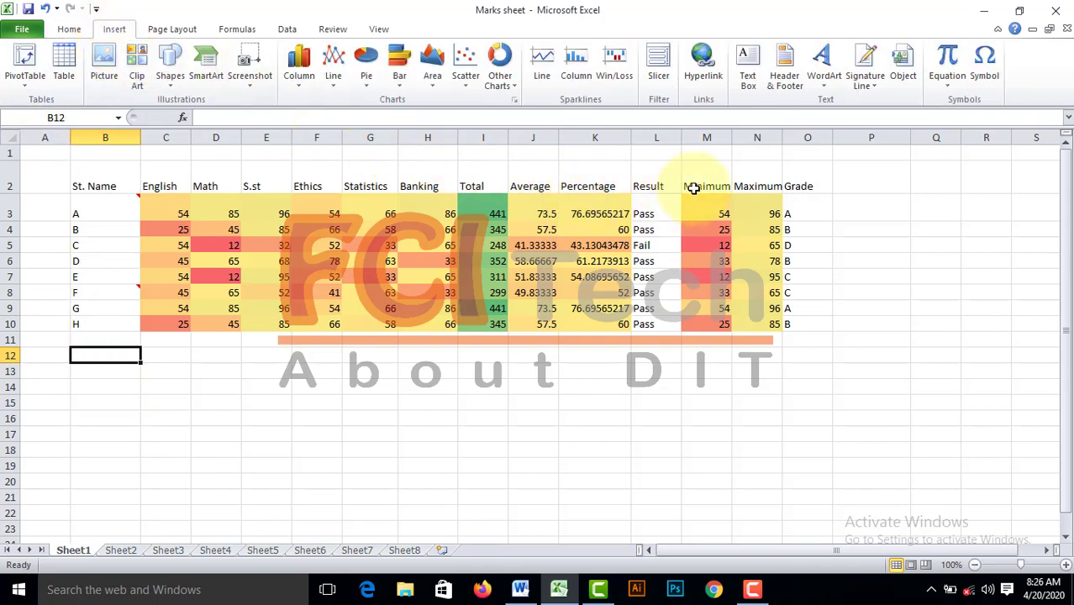
{"action": "left_click", "coordinate": [903, 78]}
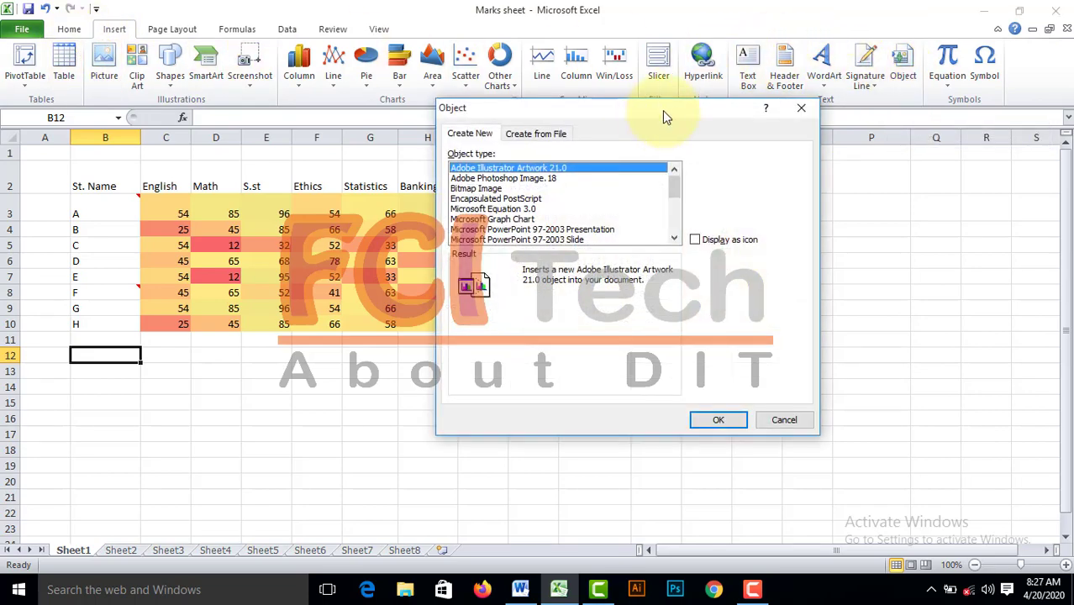
{"action": "left_click_drag", "start_coordinate": [662, 110], "coordinate": [736, 131]}
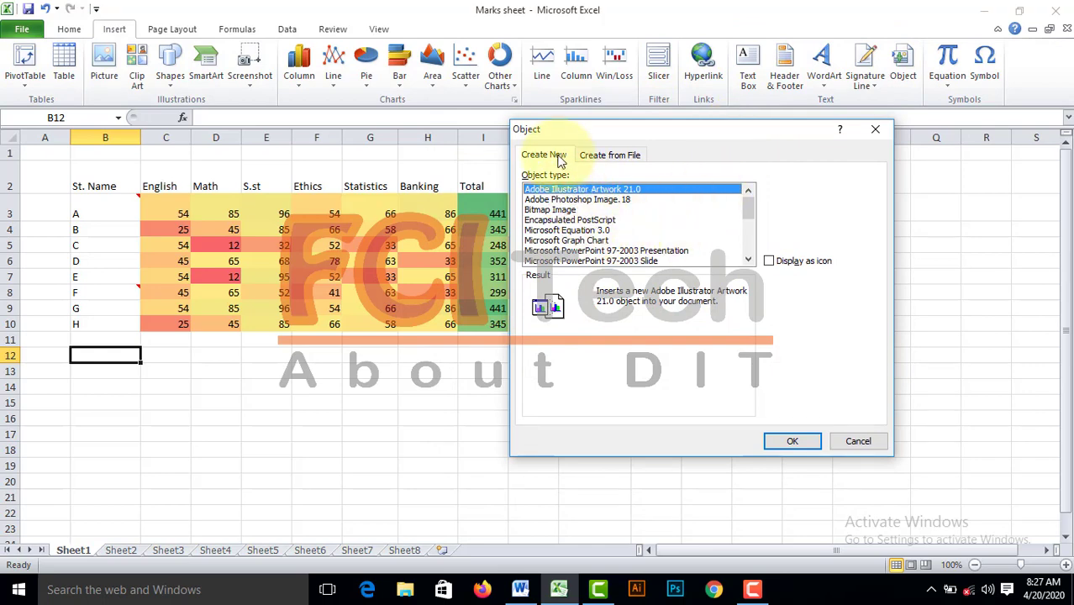
{"action": "left_click", "coordinate": [612, 156]}
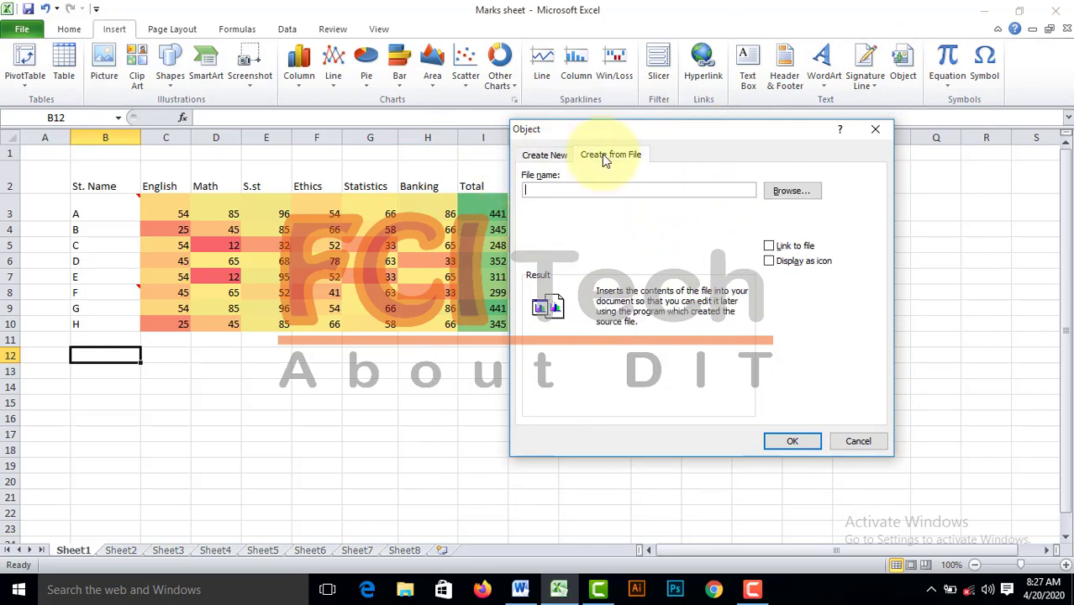
{"action": "left_click", "coordinate": [564, 158]}
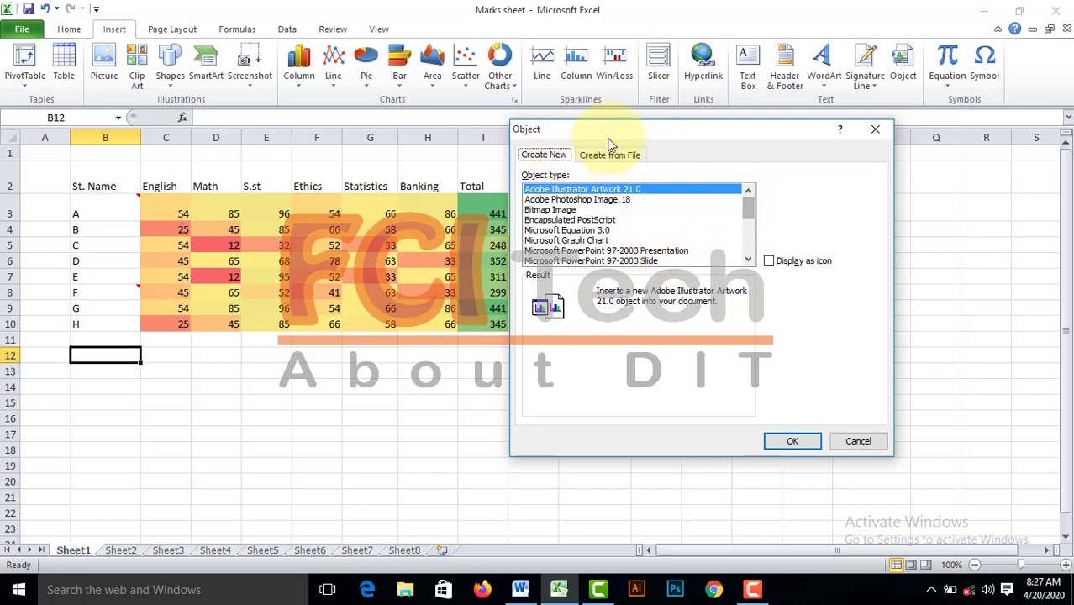
{"action": "left_click", "coordinate": [622, 161]}
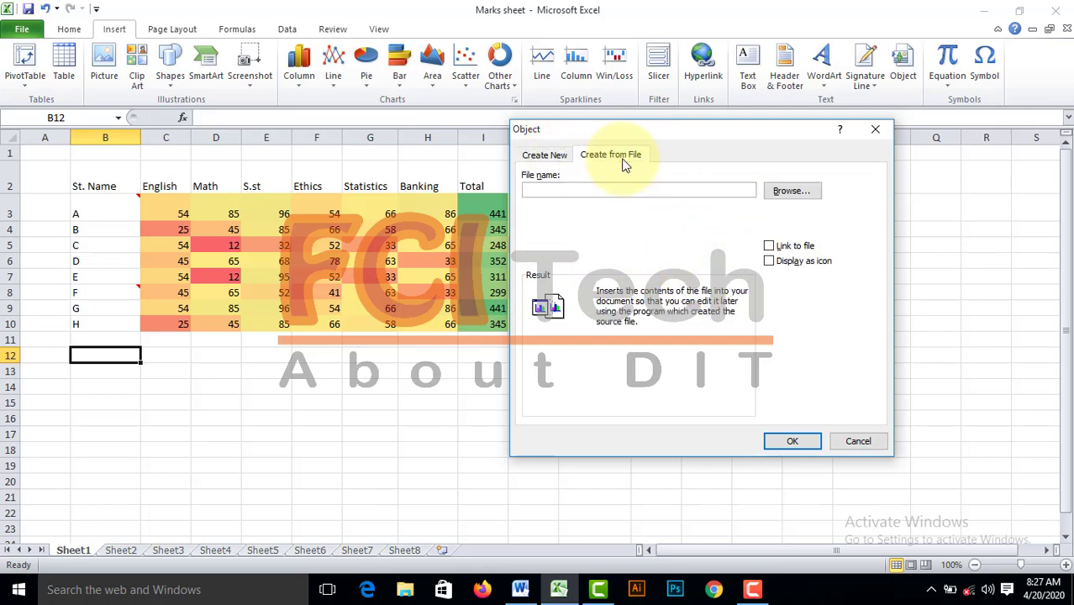
{"action": "left_click", "coordinate": [563, 158]}
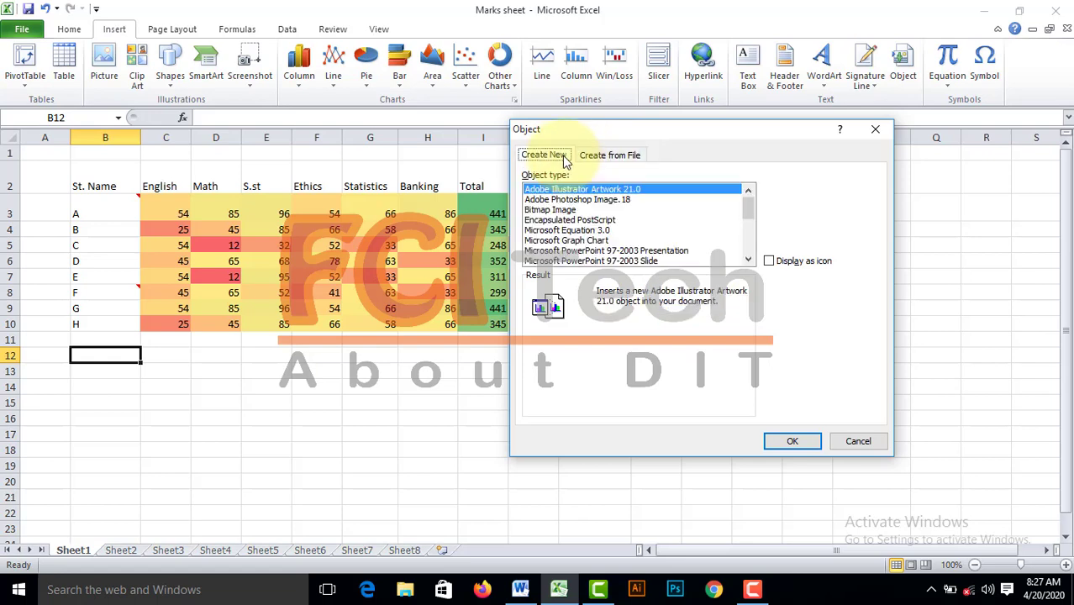
Embed a new Microsoft Word Document object displayed as an icon, and close its blank document window.
{"action": "left_click_drag", "start_coordinate": [747, 207], "coordinate": [750, 230]}
{"action": "left_click", "coordinate": [706, 230]}
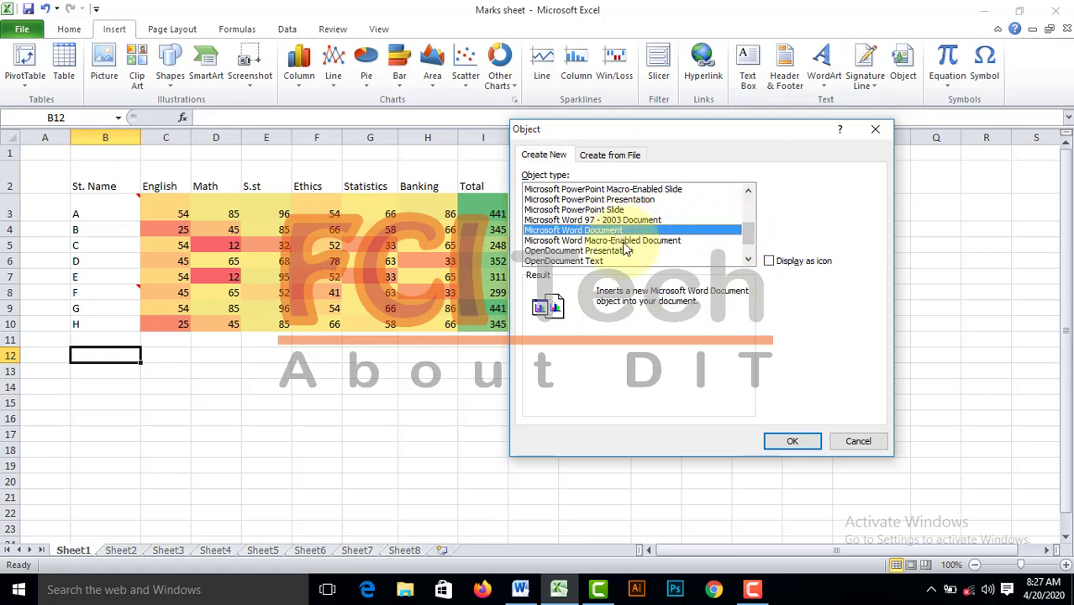
{"action": "left_click", "coordinate": [805, 268]}
{"action": "left_click", "coordinate": [809, 442]}
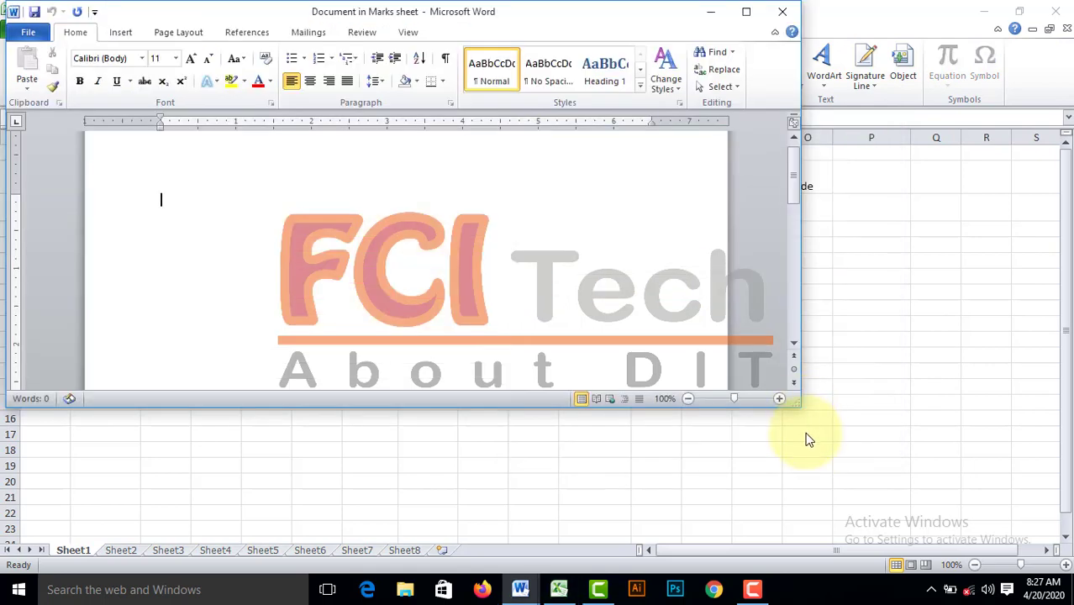
{"action": "left_click", "coordinate": [785, 13]}
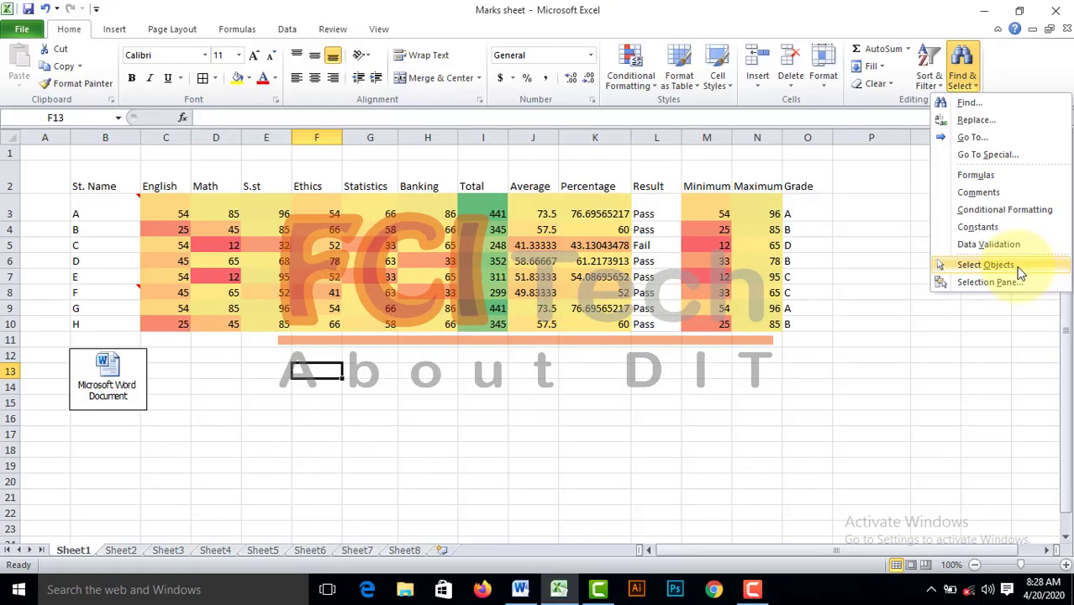
Turn on Select Objects and move the embedded Word document icon from B12 to around cells E14 to F17.
{"action": "left_click", "coordinate": [1019, 266]}
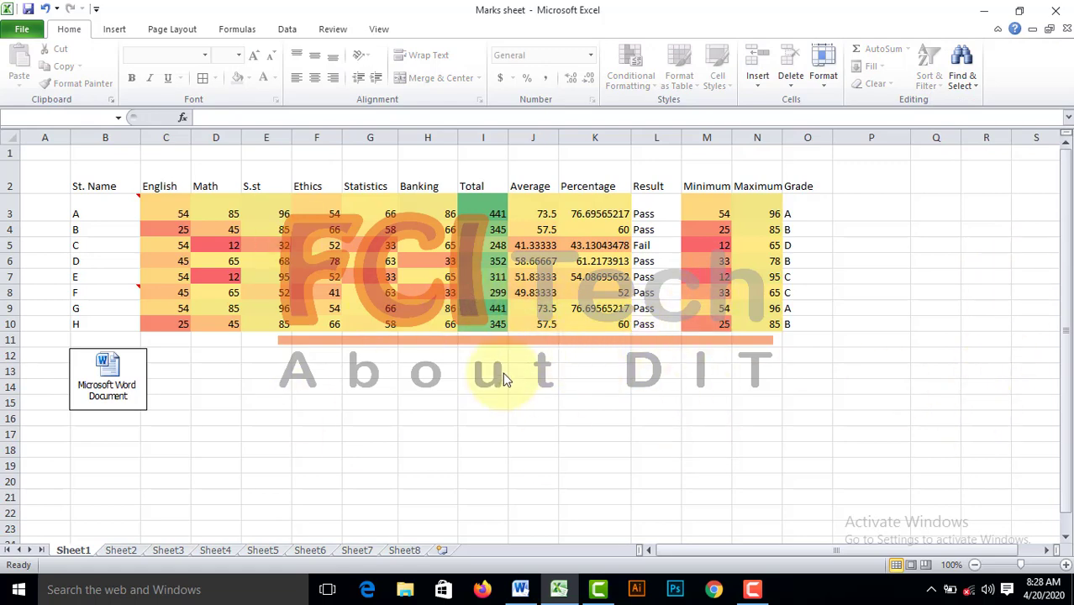
{"action": "left_click", "coordinate": [957, 66]}
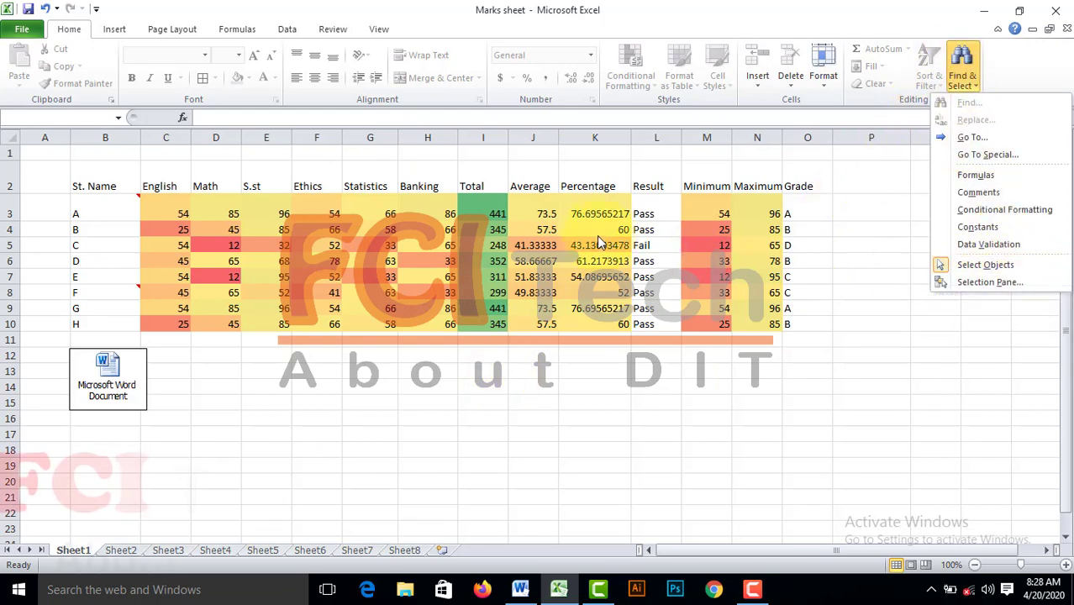
{"action": "left_click", "coordinate": [135, 403]}
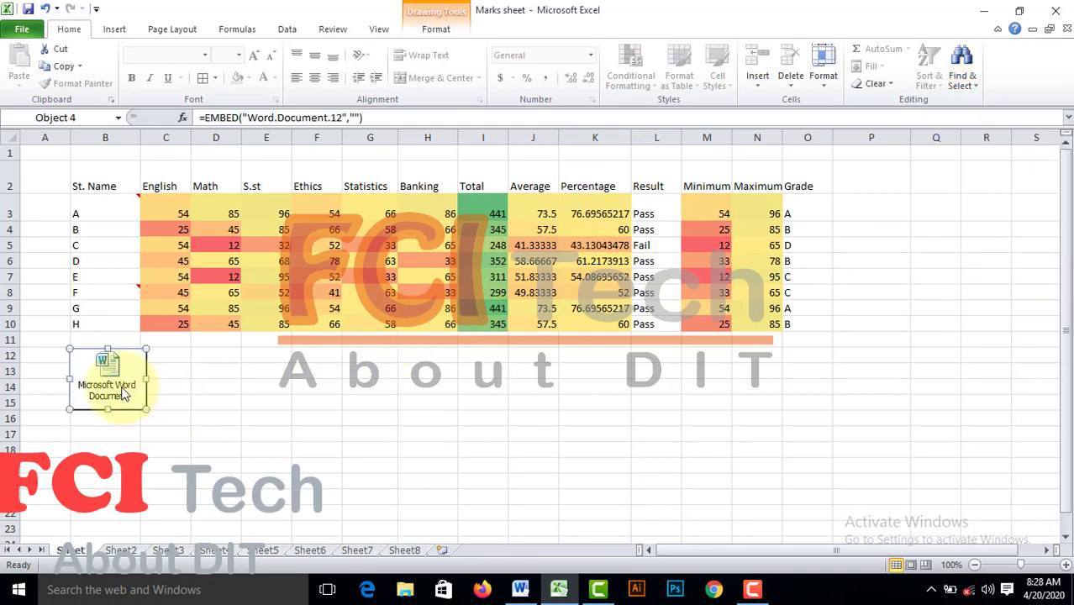
{"action": "left_click_drag", "start_coordinate": [126, 398], "coordinate": [310, 427]}
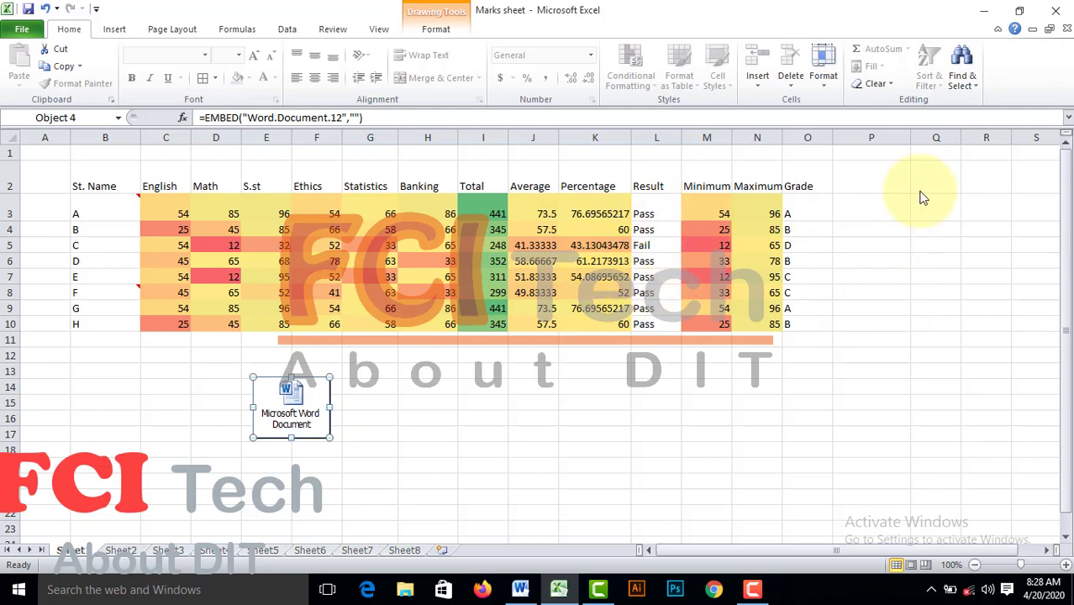
Turn off Select Objects and select the empty cell K15.
{"action": "left_click", "coordinate": [958, 82]}
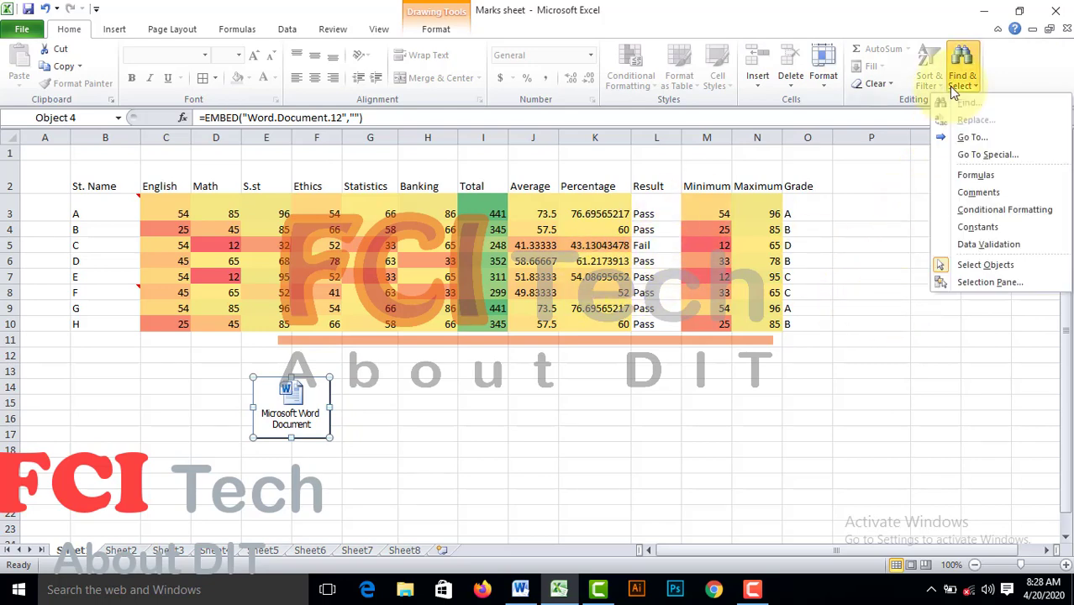
{"action": "left_click", "coordinate": [1009, 266]}
{"action": "left_click", "coordinate": [564, 404]}
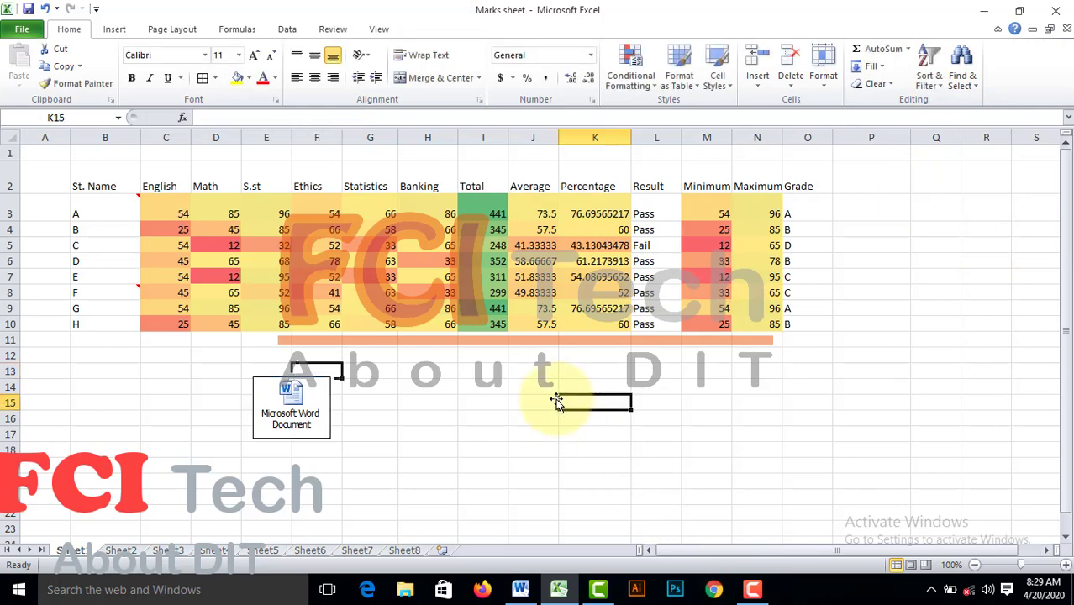
{"action": "left_click", "coordinate": [575, 323]}
{"action": "left_click", "coordinate": [562, 405]}
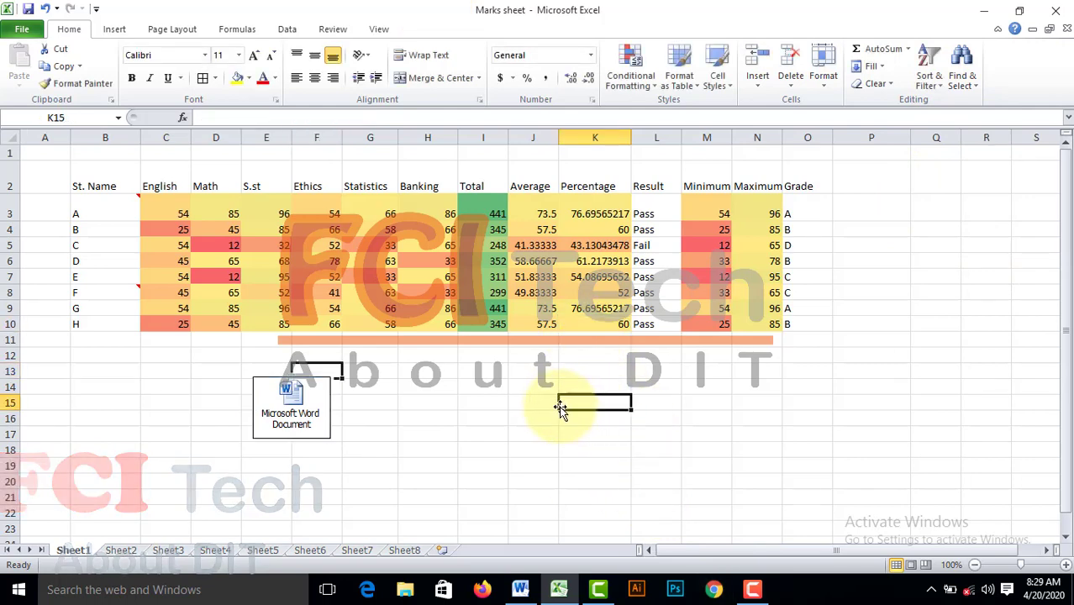
Move the Word document icon back to around cell B12 and display the Selection Pane.
{"action": "left_click", "coordinate": [296, 402]}
{"action": "left_click_drag", "start_coordinate": [305, 391], "coordinate": [122, 358]}
{"action": "left_click", "coordinate": [958, 80]}
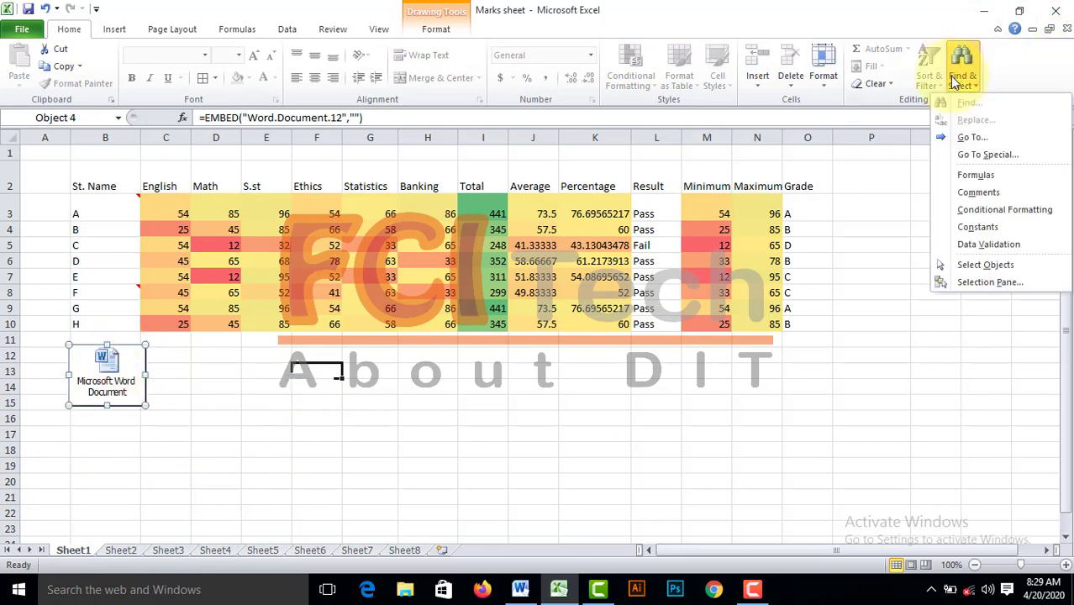
{"action": "left_click", "coordinate": [1035, 288]}
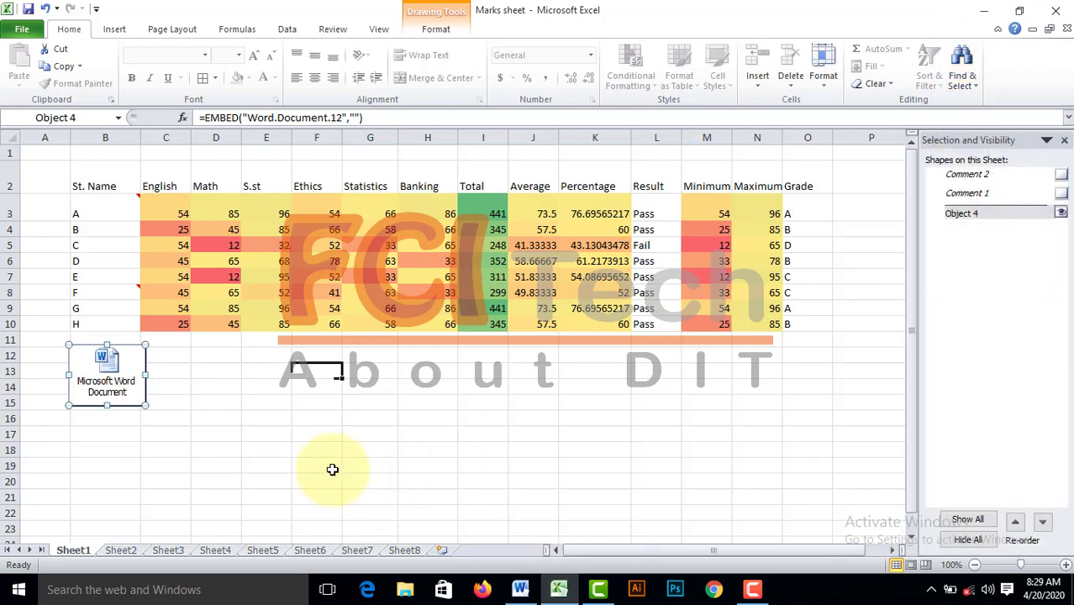
Select Comment 2, Comment 1 and Object 4 in turn from the sheet's list of shapes.
{"action": "left_click", "coordinate": [971, 177]}
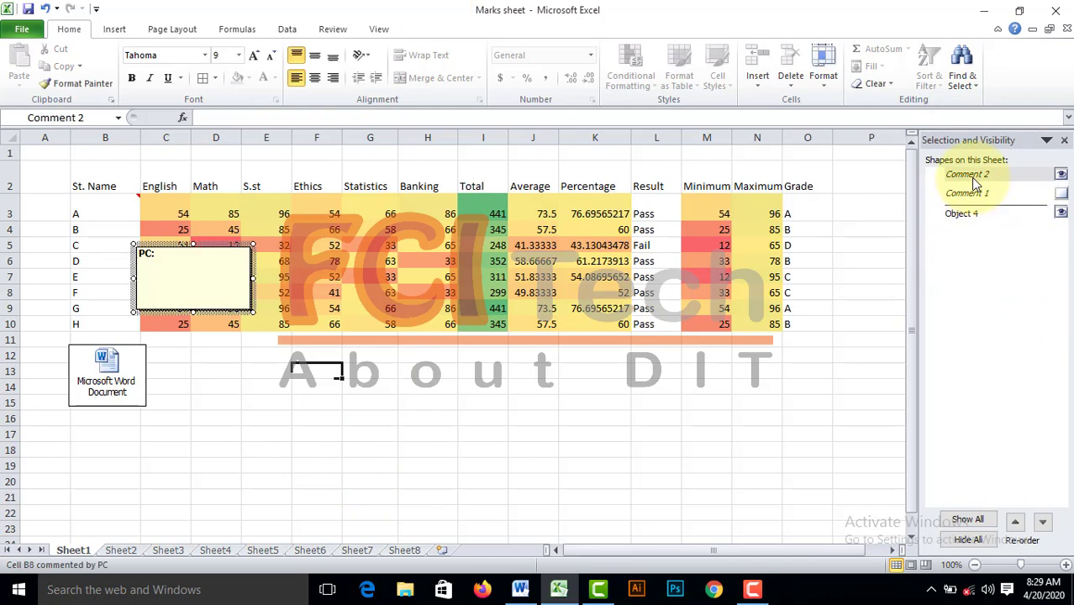
{"action": "left_click", "coordinate": [976, 193]}
{"action": "left_click", "coordinate": [975, 215]}
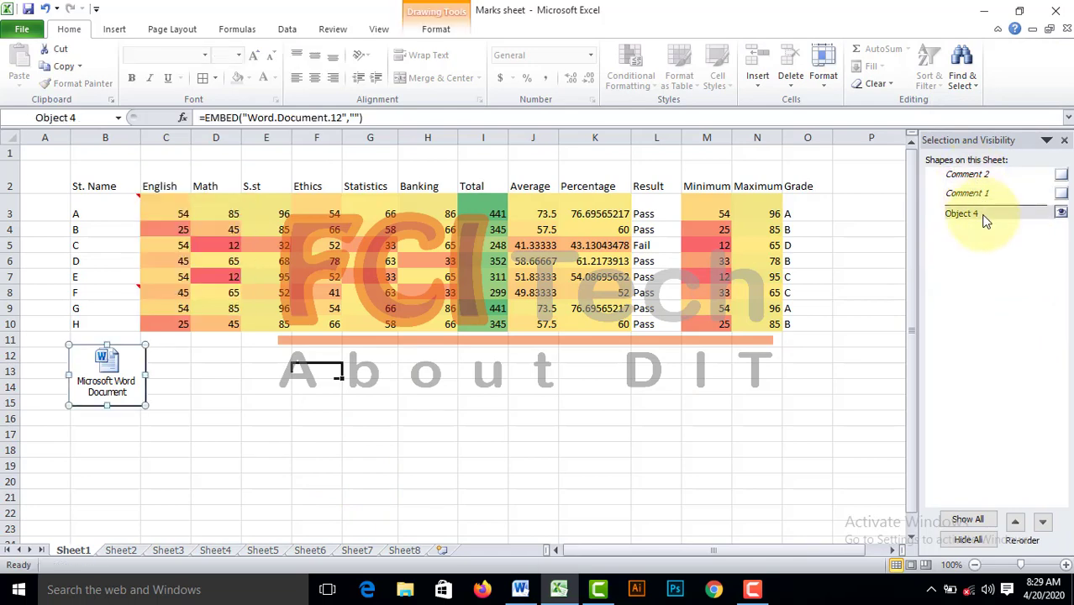
Show and hide Comment 2 individually, and do the same for Comment 1.
{"action": "left_click", "coordinate": [1062, 176]}
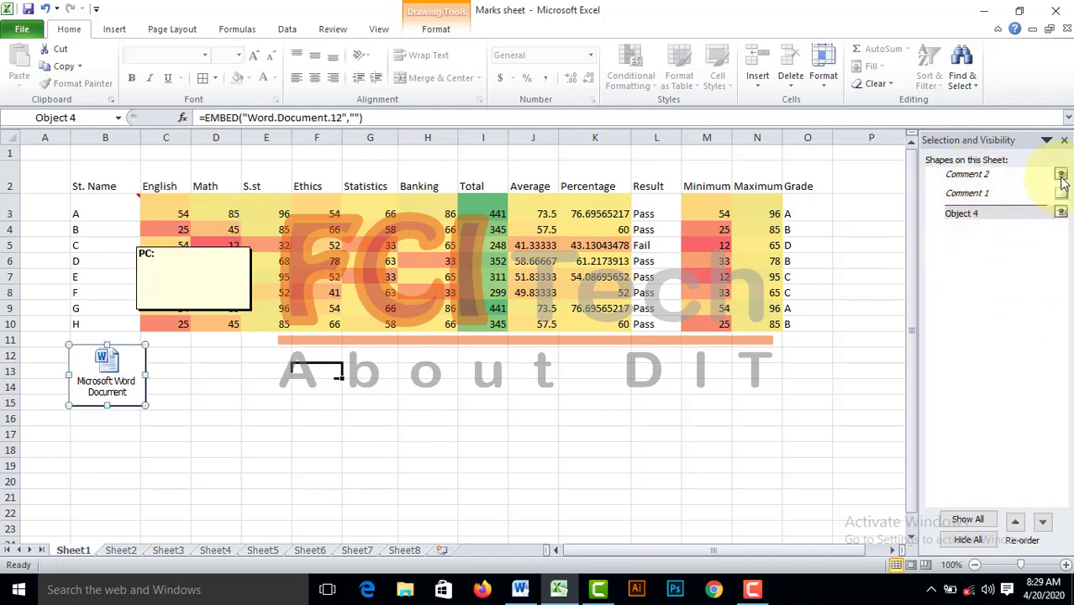
{"action": "left_click", "coordinate": [1061, 176]}
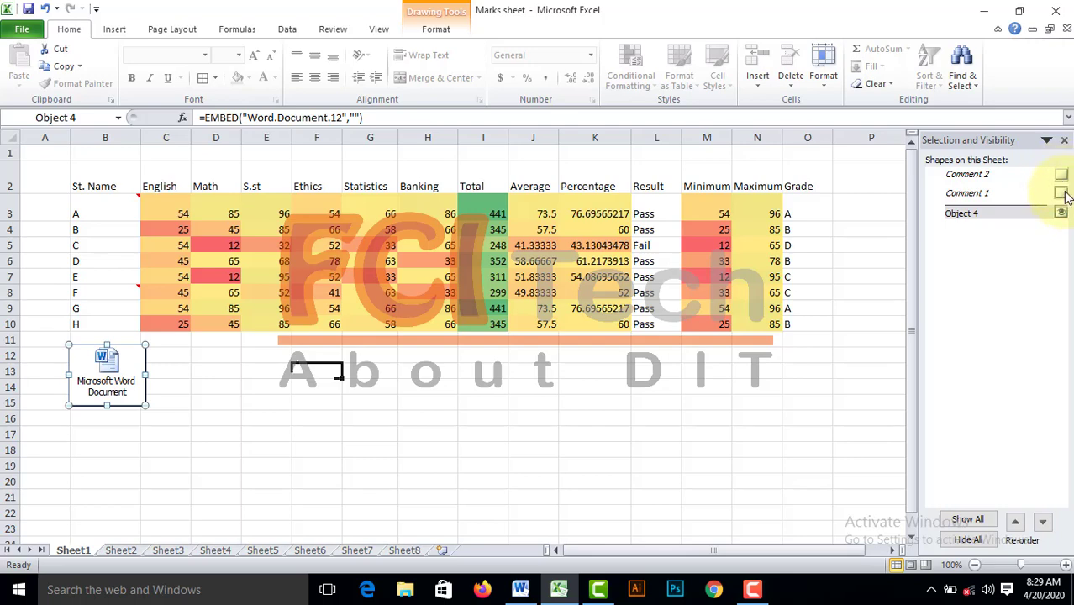
{"action": "left_click", "coordinate": [1062, 193]}
{"action": "left_click", "coordinate": [1062, 193]}
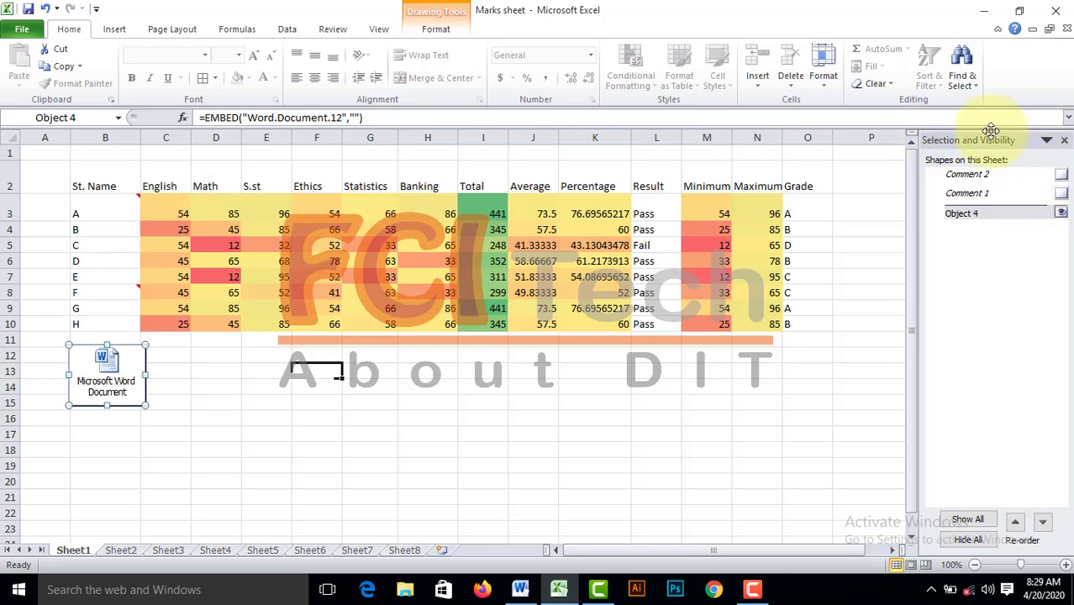
Show all shapes on the sheet and hide them all, repeating this once so that every shape ends hidden.
{"action": "left_click", "coordinate": [983, 526]}
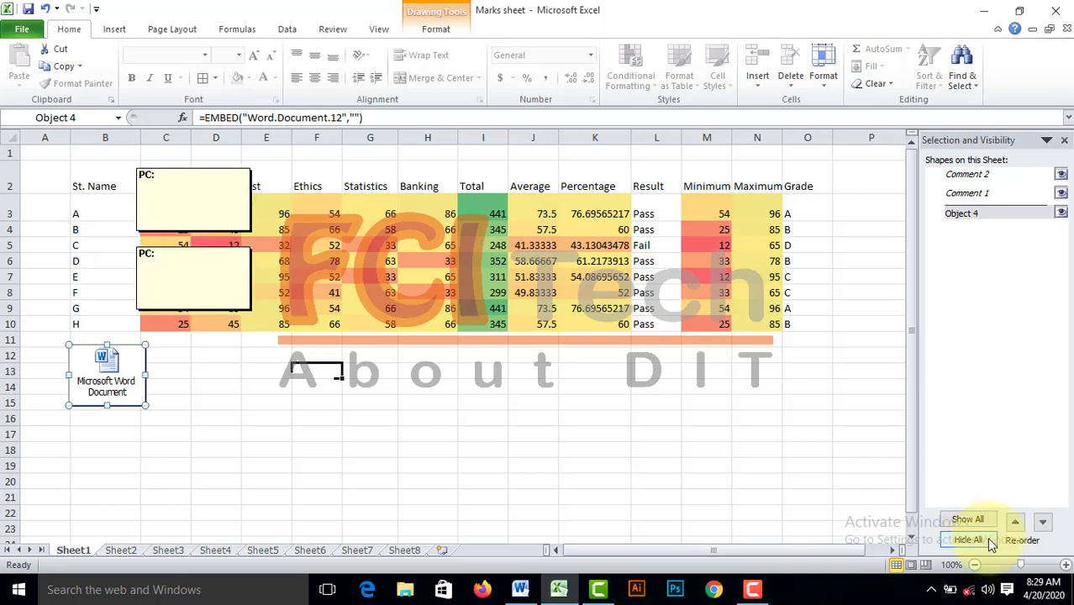
{"action": "left_click", "coordinate": [985, 540]}
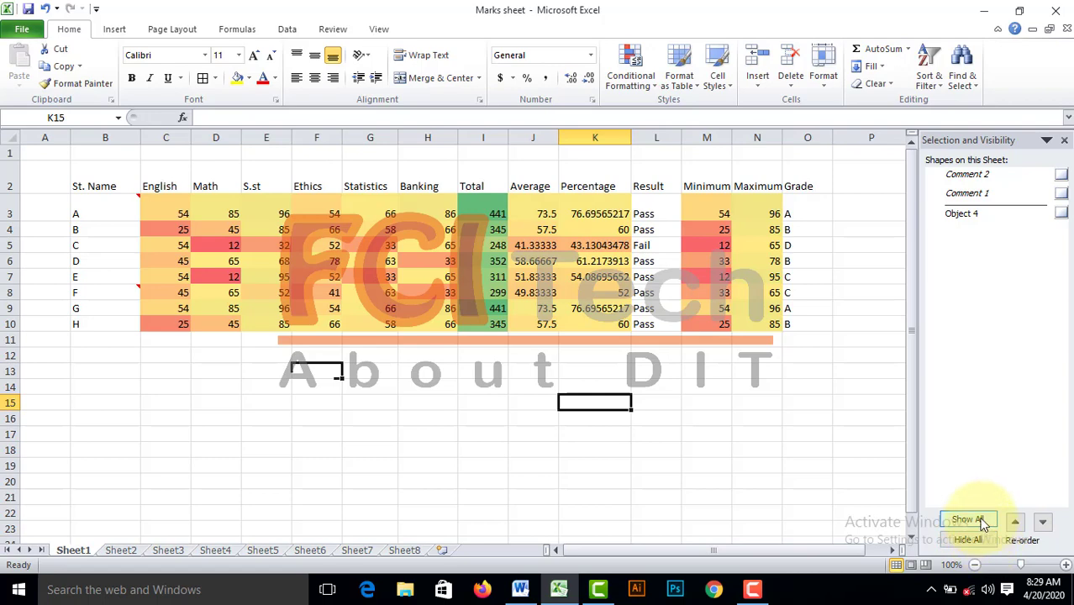
{"action": "left_click", "coordinate": [977, 520]}
{"action": "left_click", "coordinate": [975, 540]}
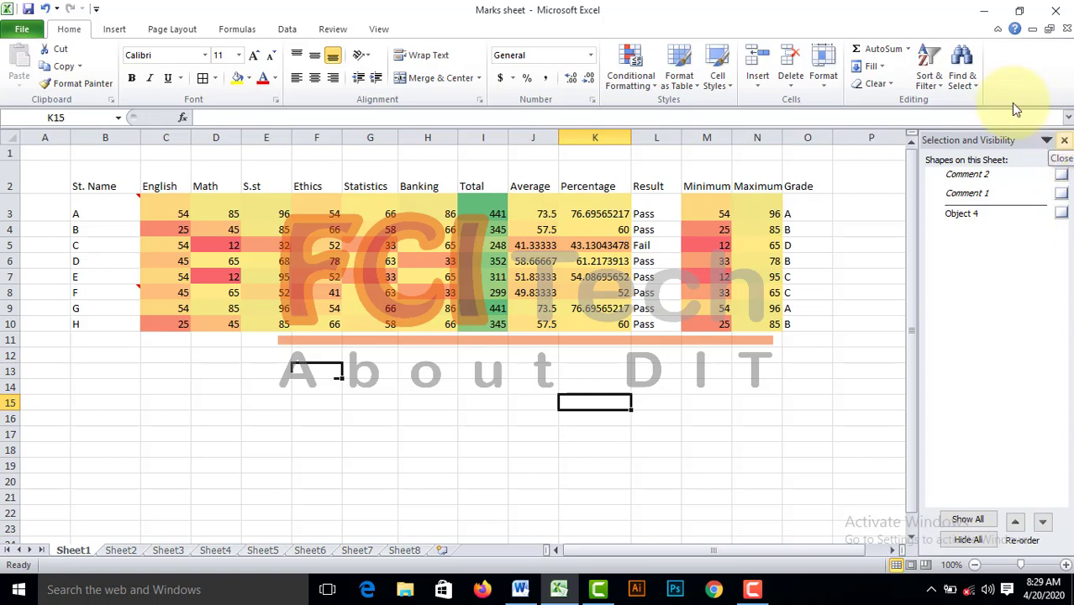
Open the list of Find & Select commands.
{"action": "left_click", "coordinate": [973, 77]}
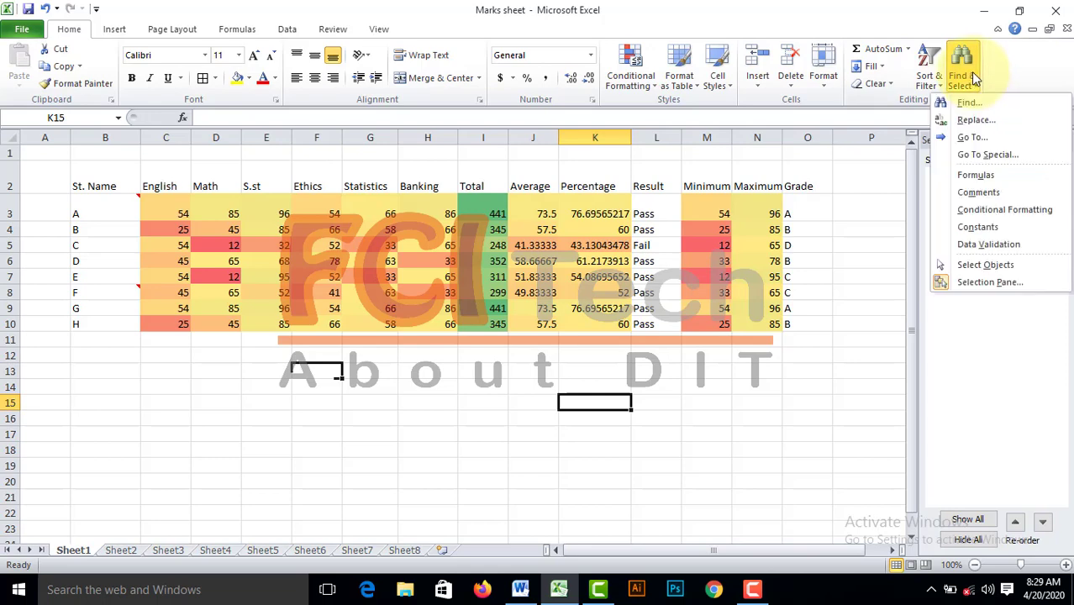